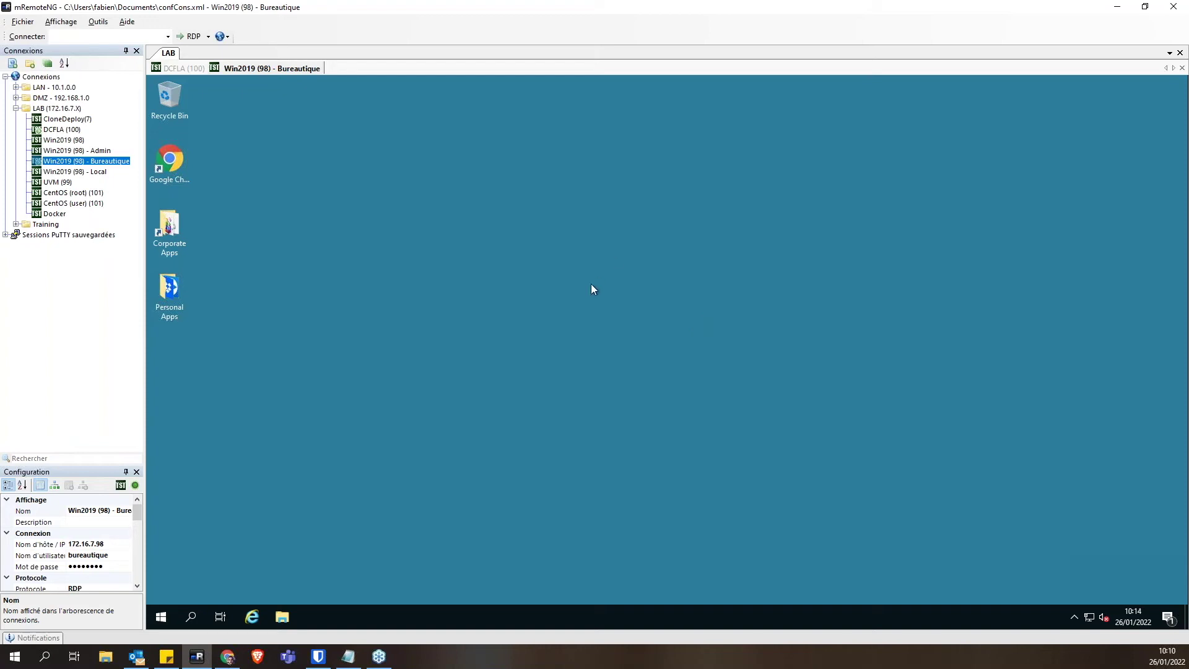
Step: Open 1-Network Connection from Corporate Apps, try to access the Ethernet0 properties, decline elevation and close Network Connections
double_click(168, 226)
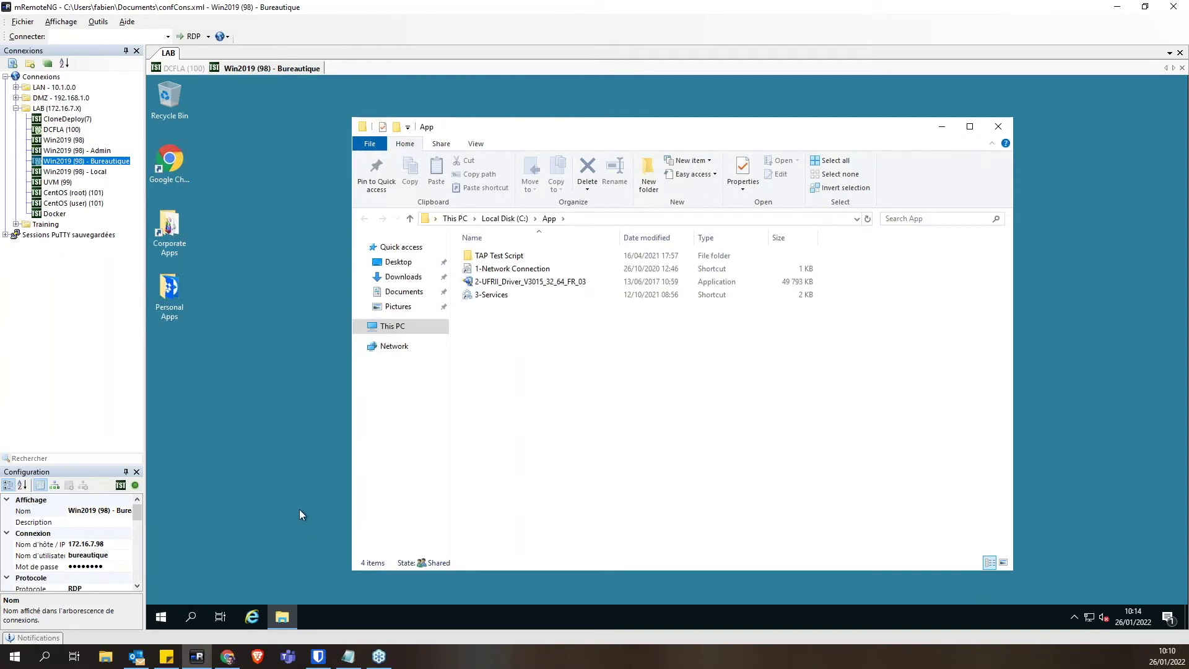
click(498, 271)
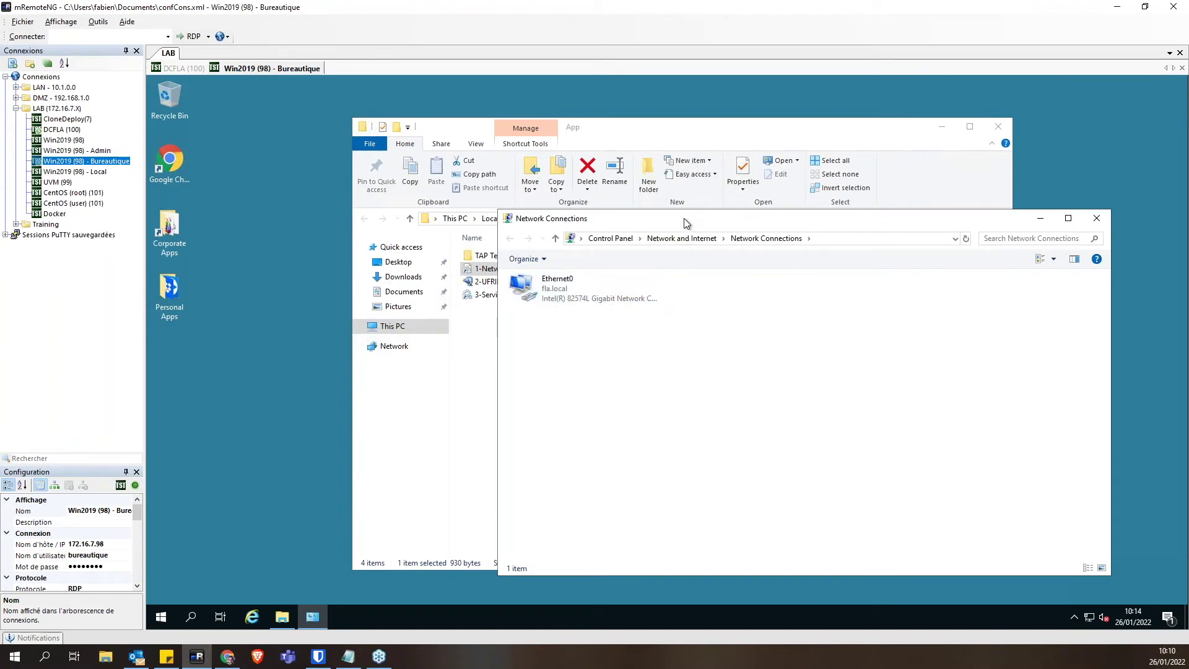
mouse_move(684, 218)
mouse_down()
mouse_move(669, 232)
mouse_move(706, 224)
mouse_up()
right_click(556, 292)
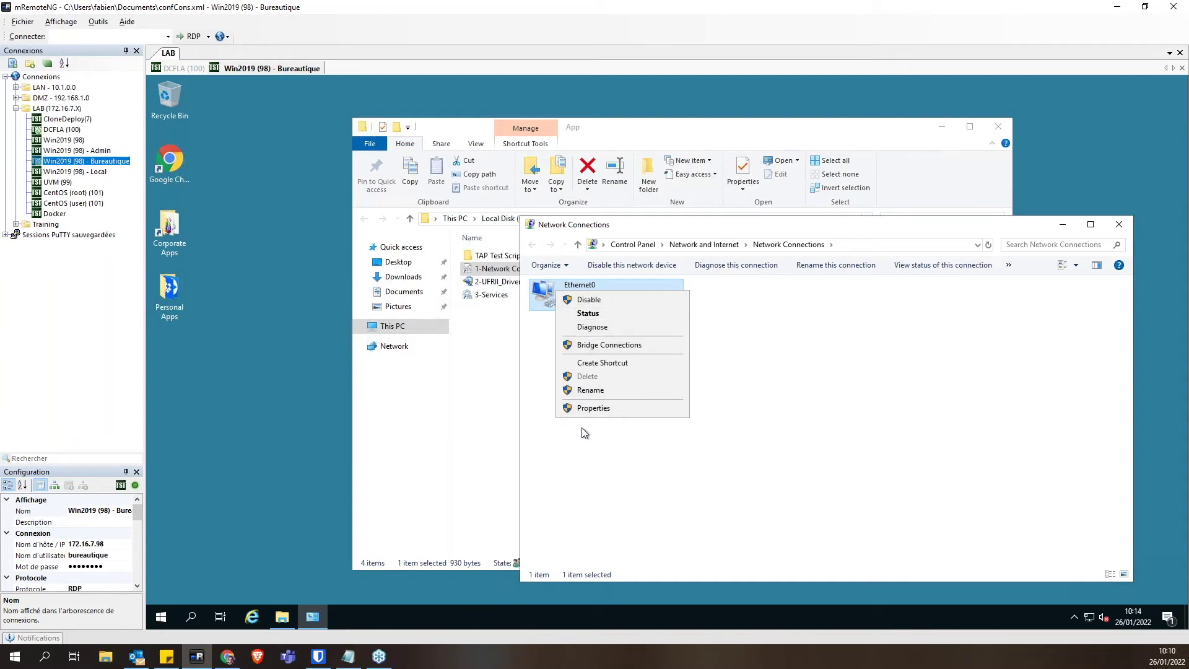
click(589, 408)
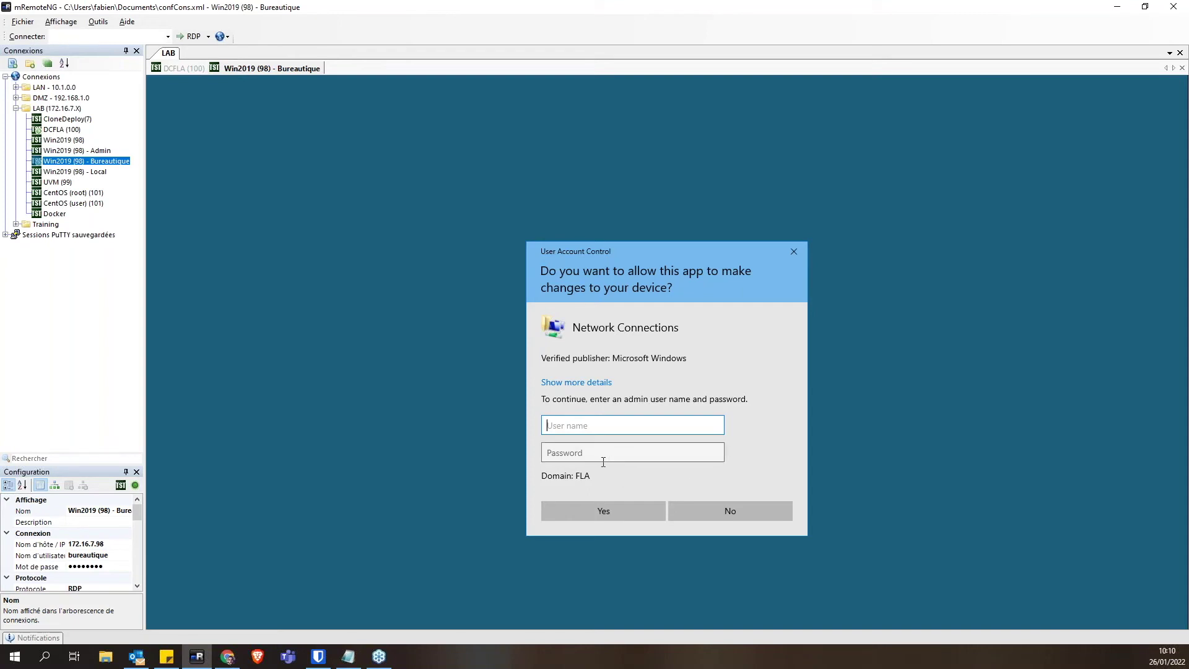
click(735, 517)
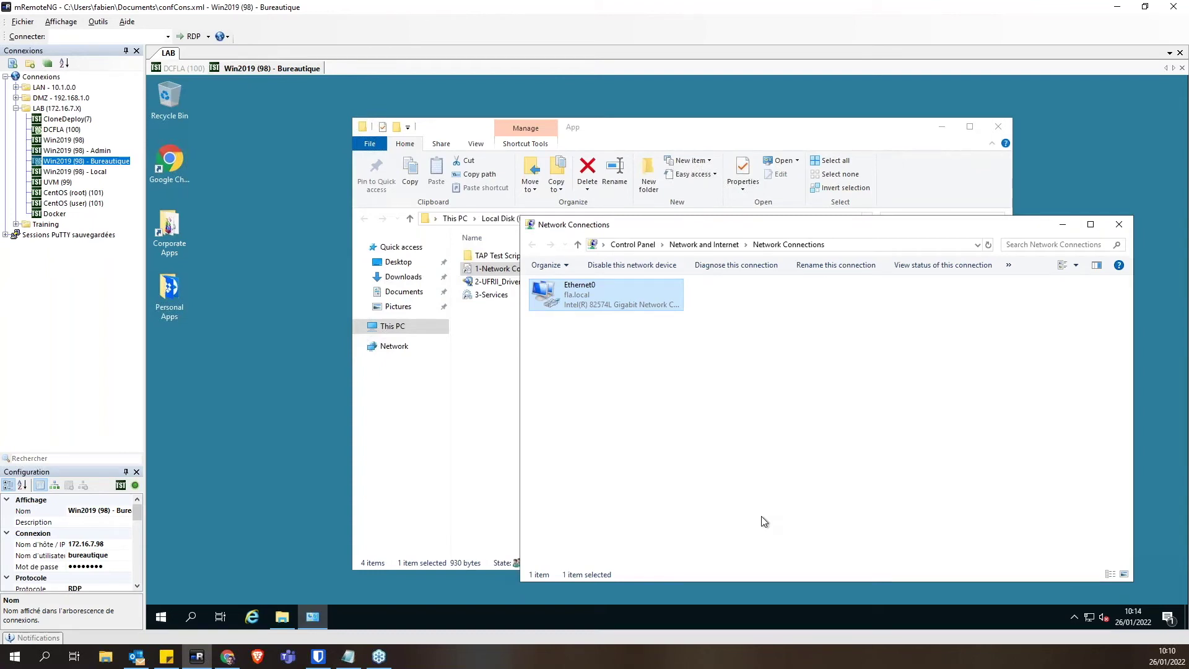
click(762, 424)
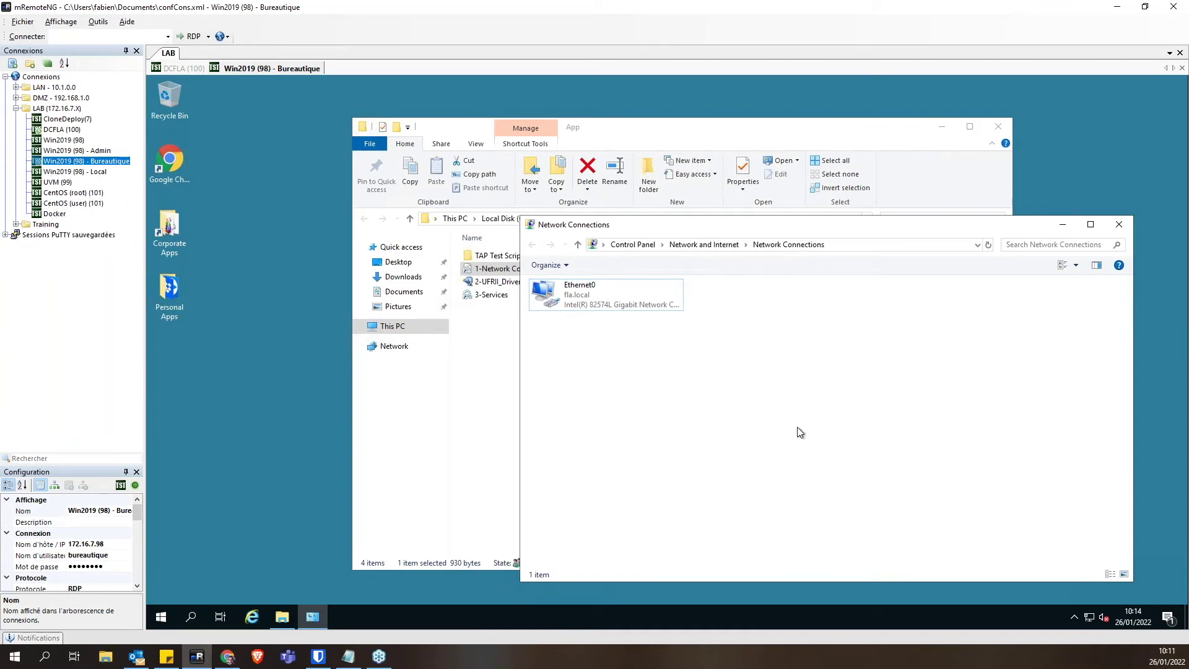
click(1119, 225)
Step: Try to launch the 2-UFRII_Driver_V3015_32_64_FR_03 installer as the standard user and decline elevation
click(532, 282)
double_click(511, 283)
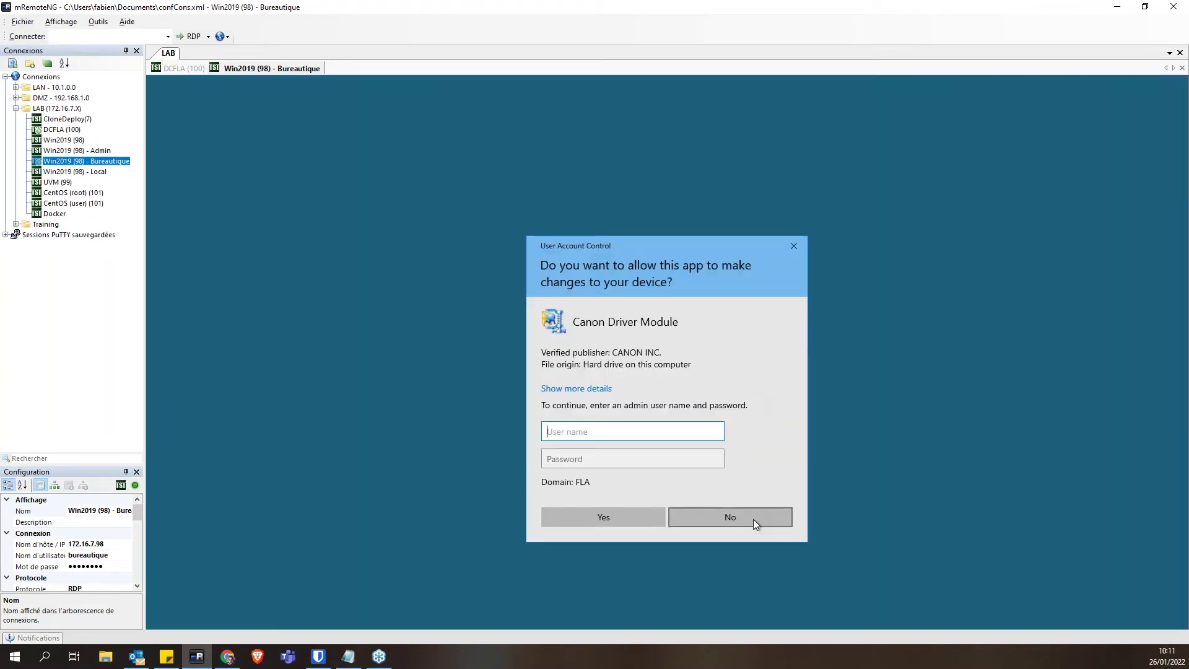
click(753, 519)
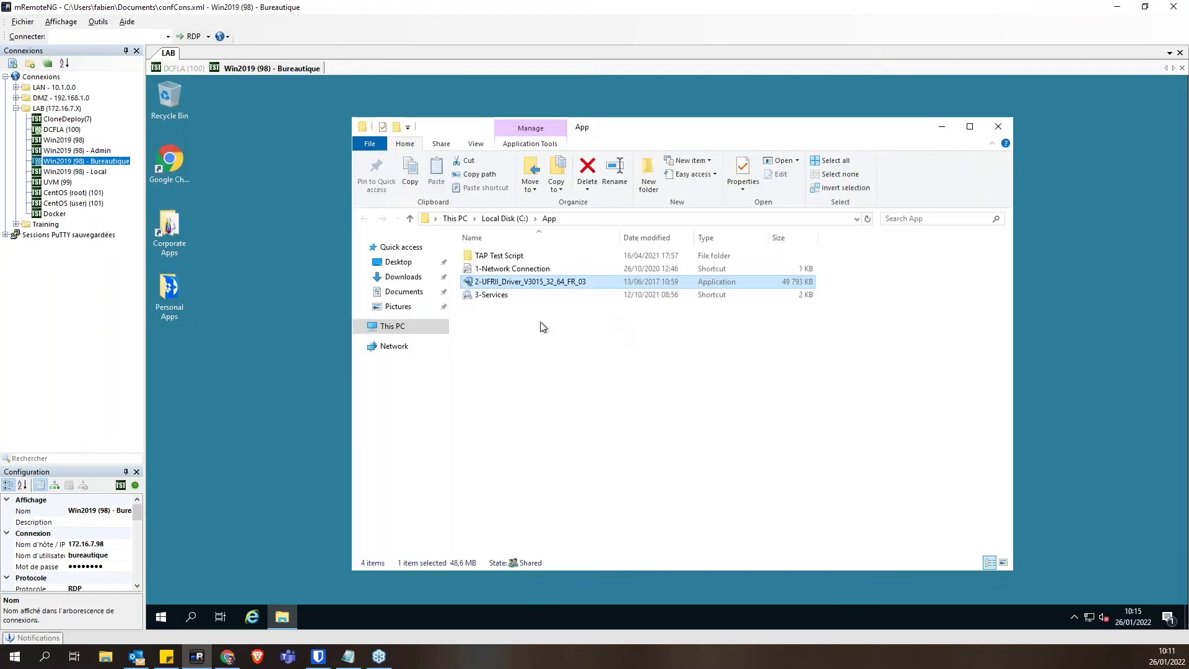
Step: Open 3-Services without elevation, inspect the Avecto Defendpoint Service entry and close the console
double_click(495, 295)
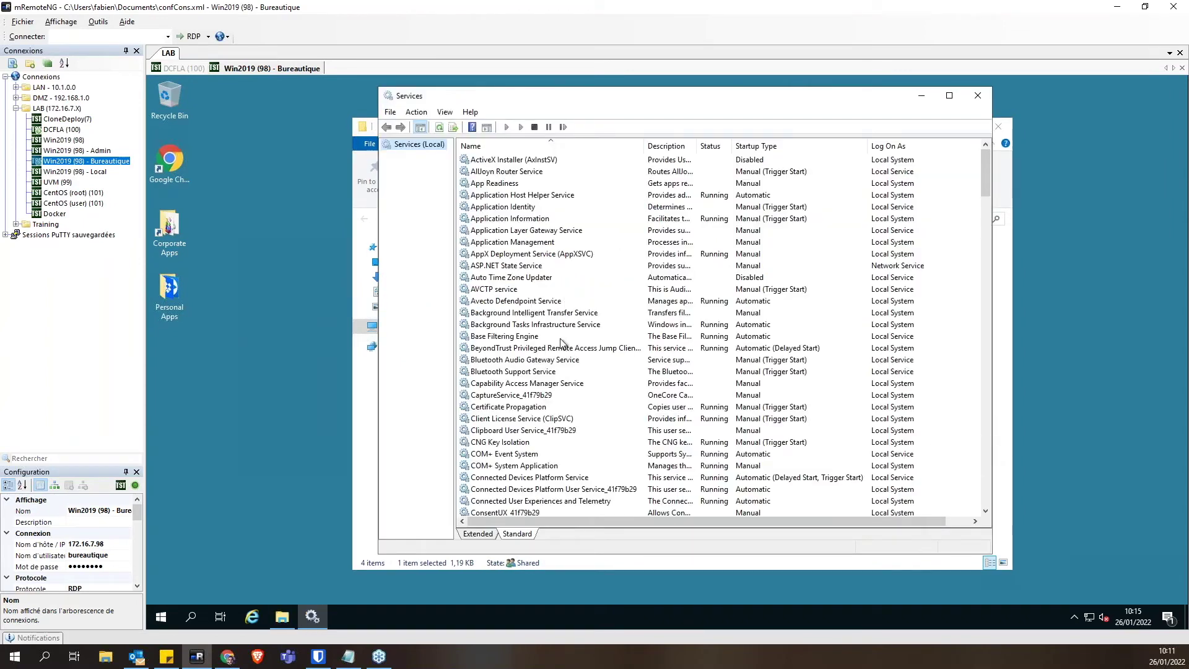
click(546, 302)
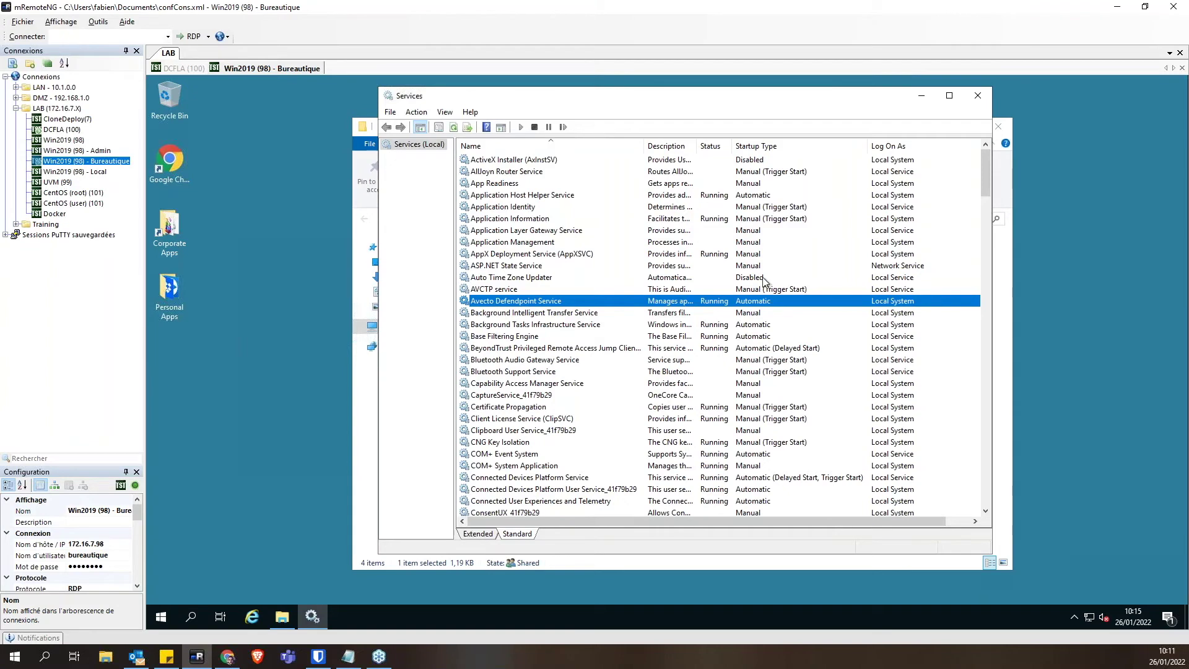
click(978, 96)
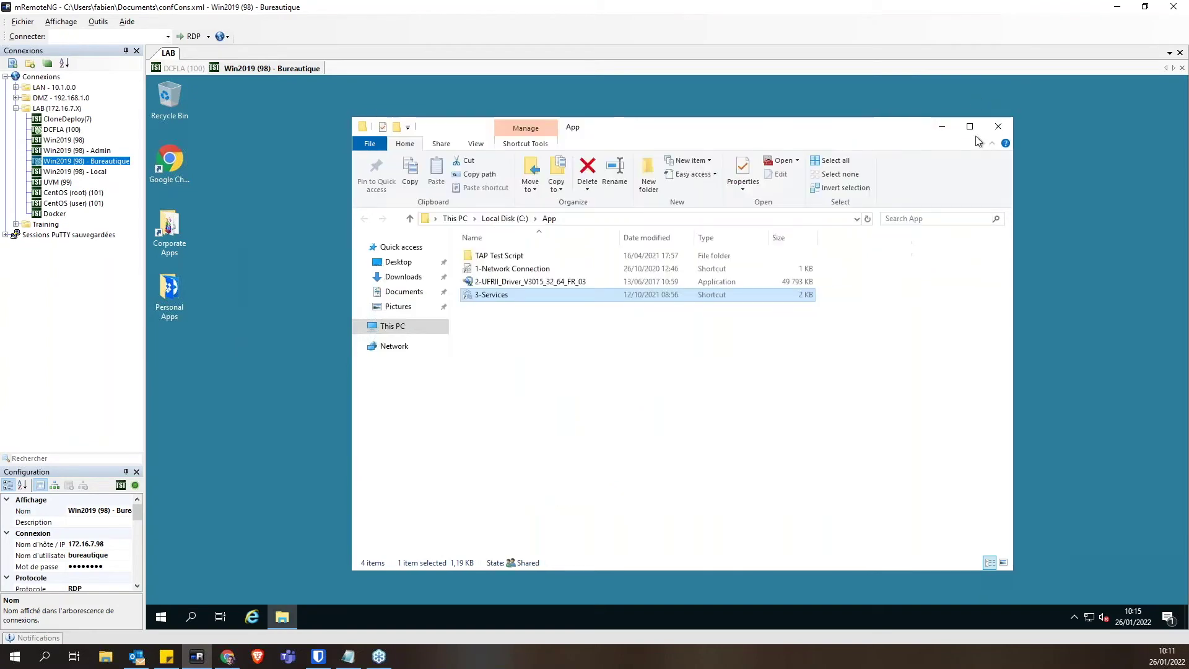
Step: Try to run the 3-Services shortcut as administrator and decline the elevation request
right_click(488, 299)
click(533, 354)
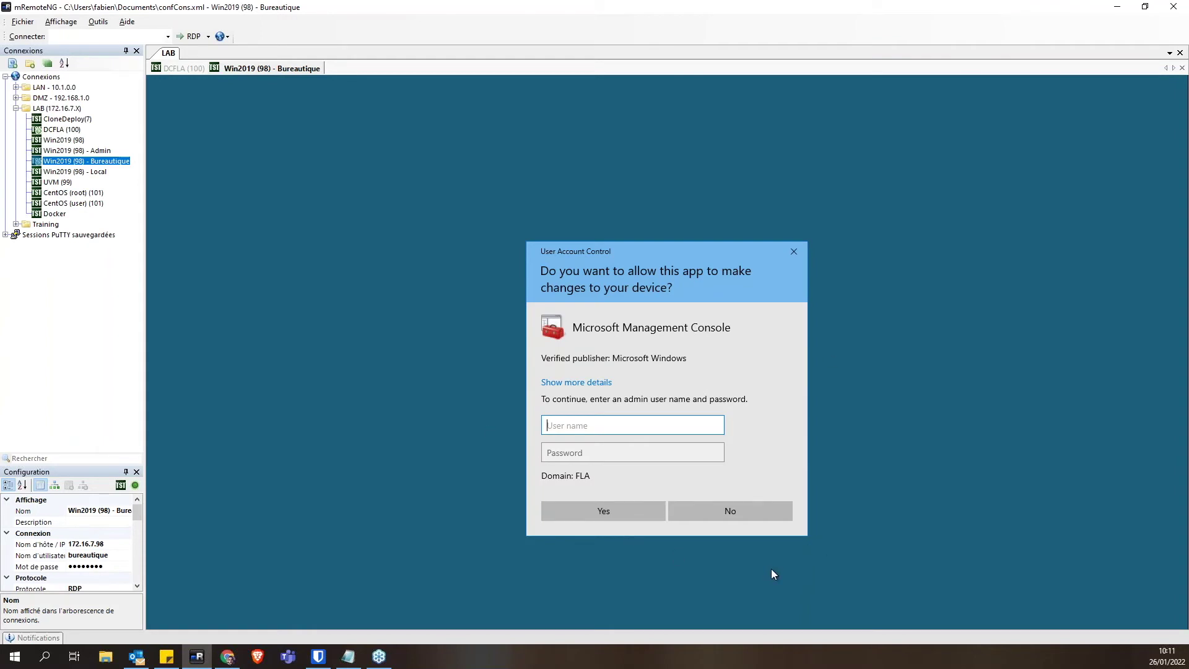
click(752, 510)
click(675, 414)
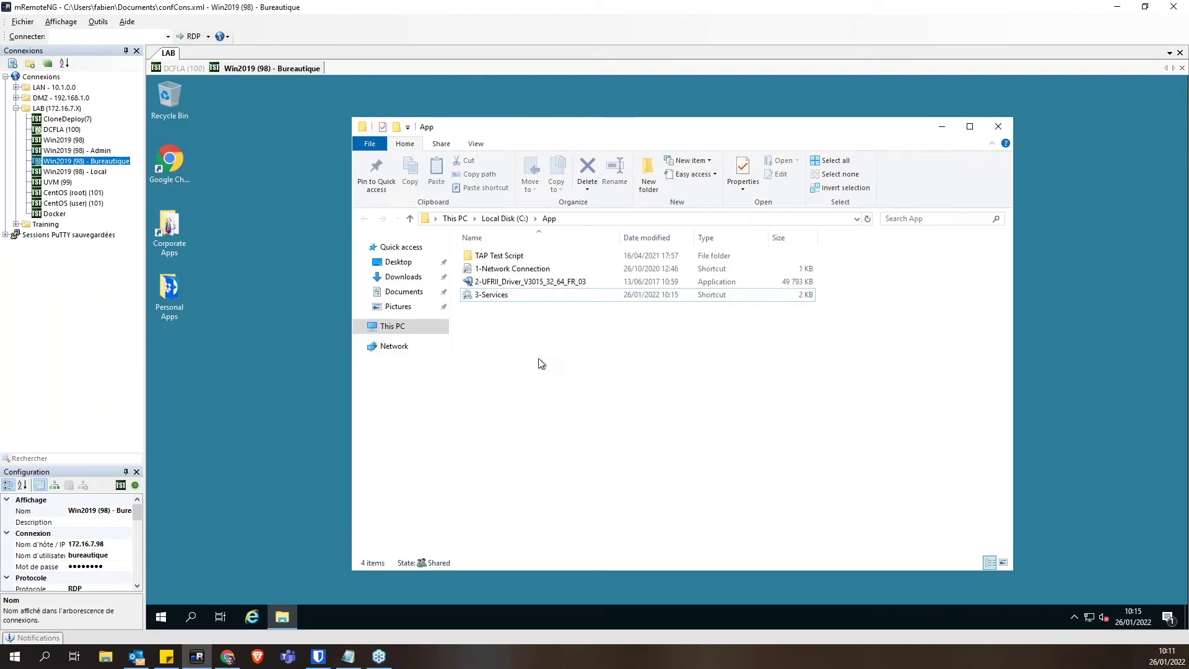
Step: Close the Corporate Apps folder and open the Personal Apps folder from the desktop
click(166, 226)
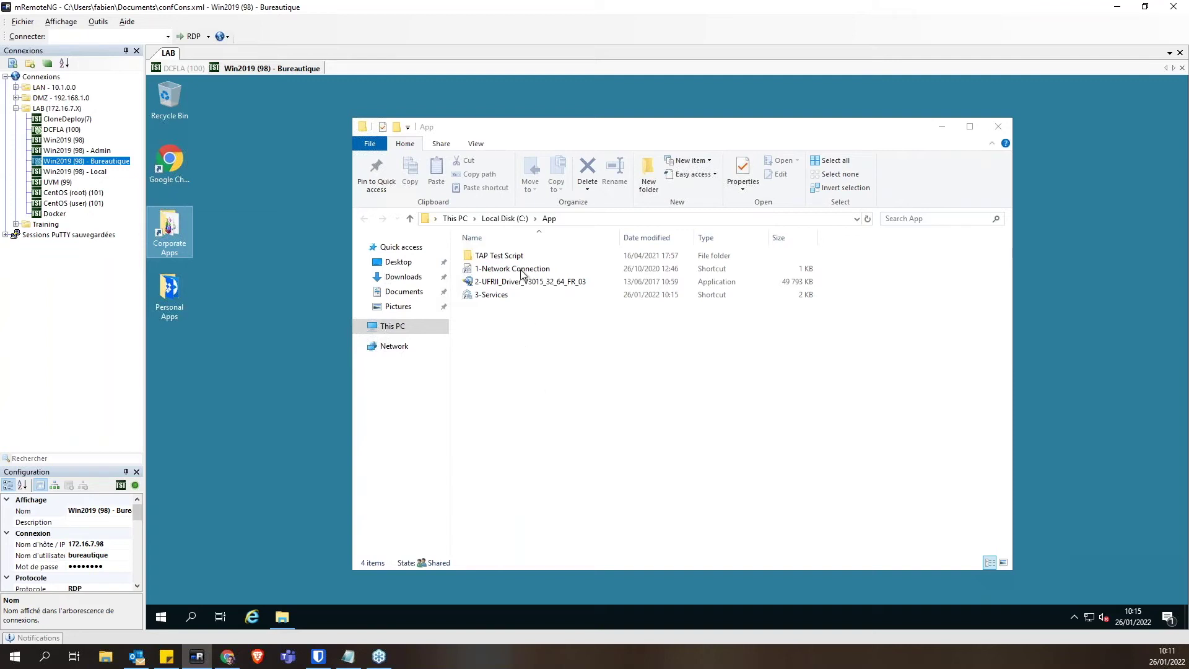
click(528, 366)
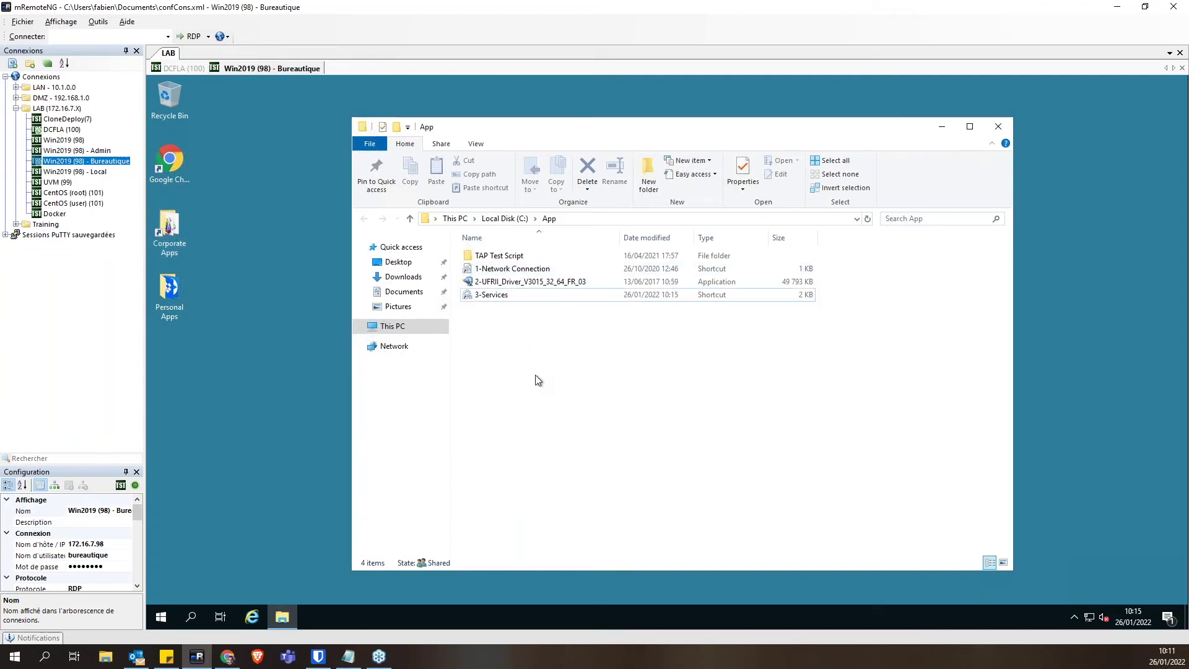
click(998, 126)
double_click(159, 306)
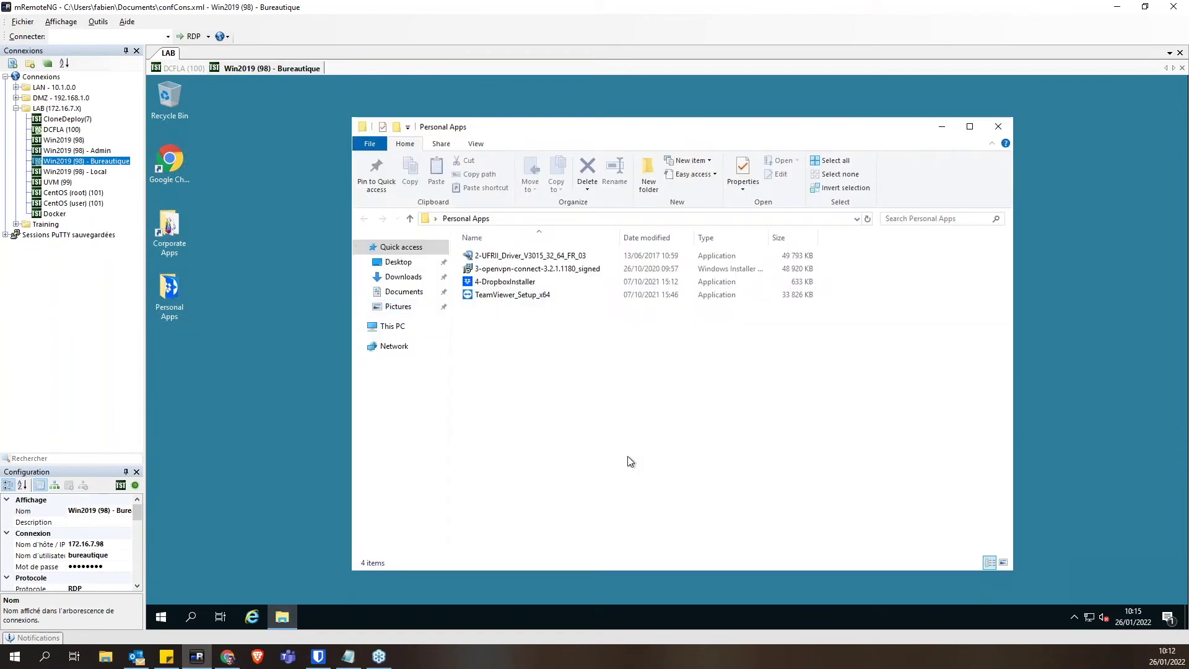
Step: Try to install OpenVPN Connect from 3-openvpn-connect-3.2.1.1180_signed with the TAP driver, decline elevation and exit the setup
double_click(522, 271)
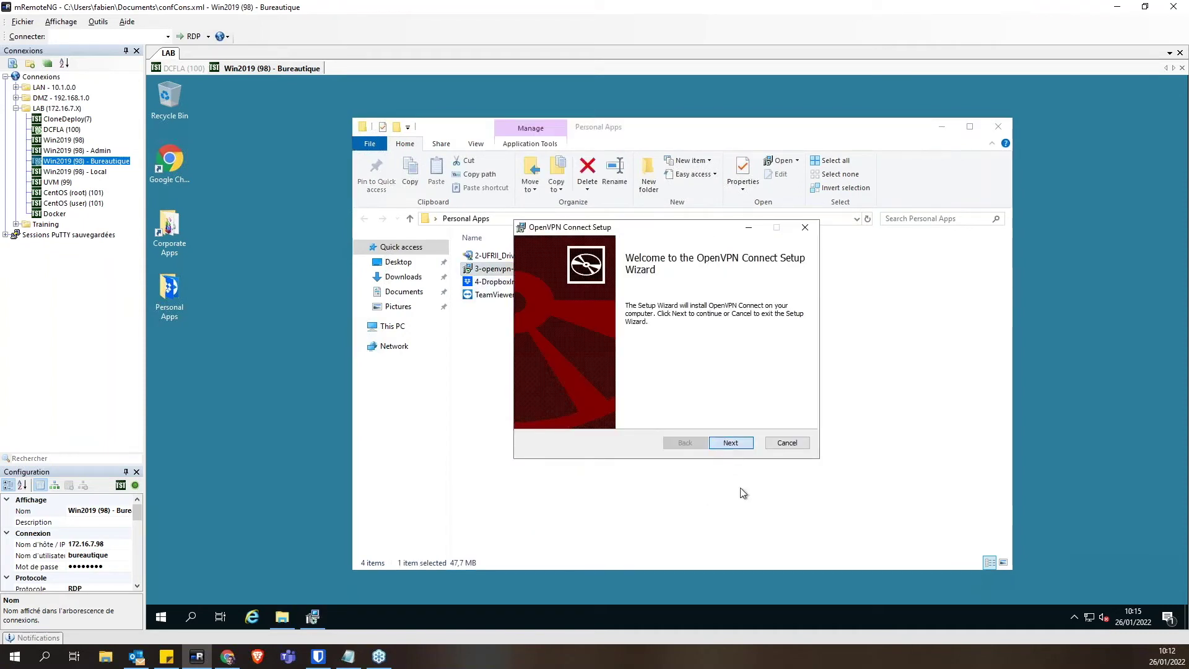
click(726, 444)
click(654, 415)
click(747, 446)
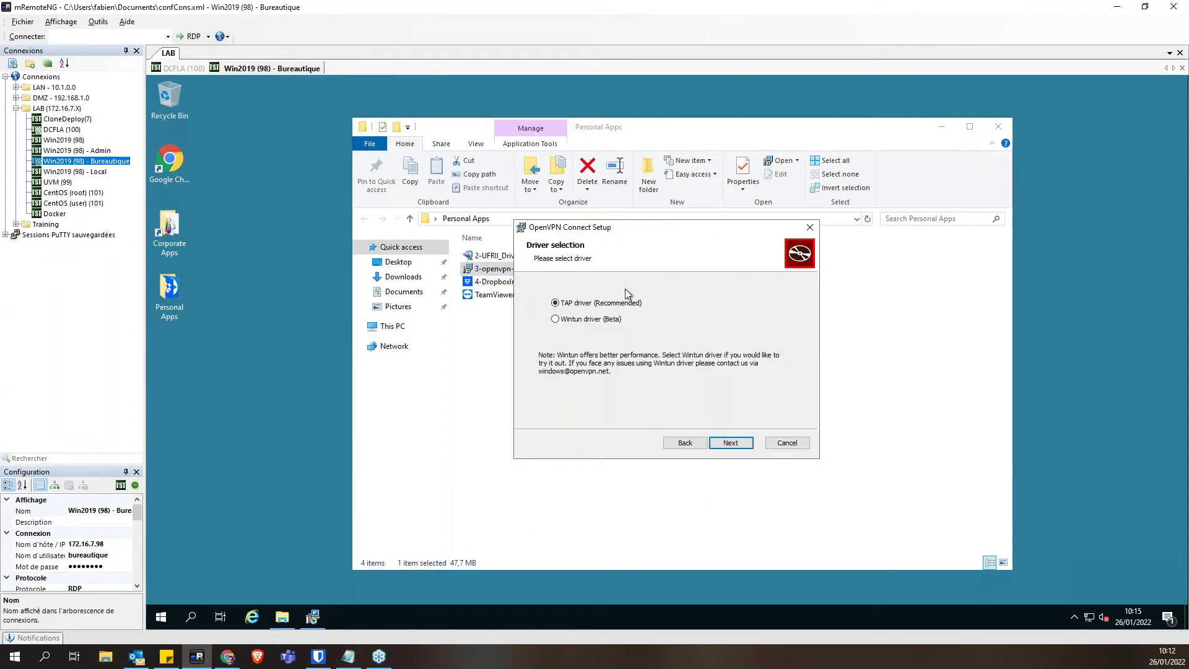
click(738, 444)
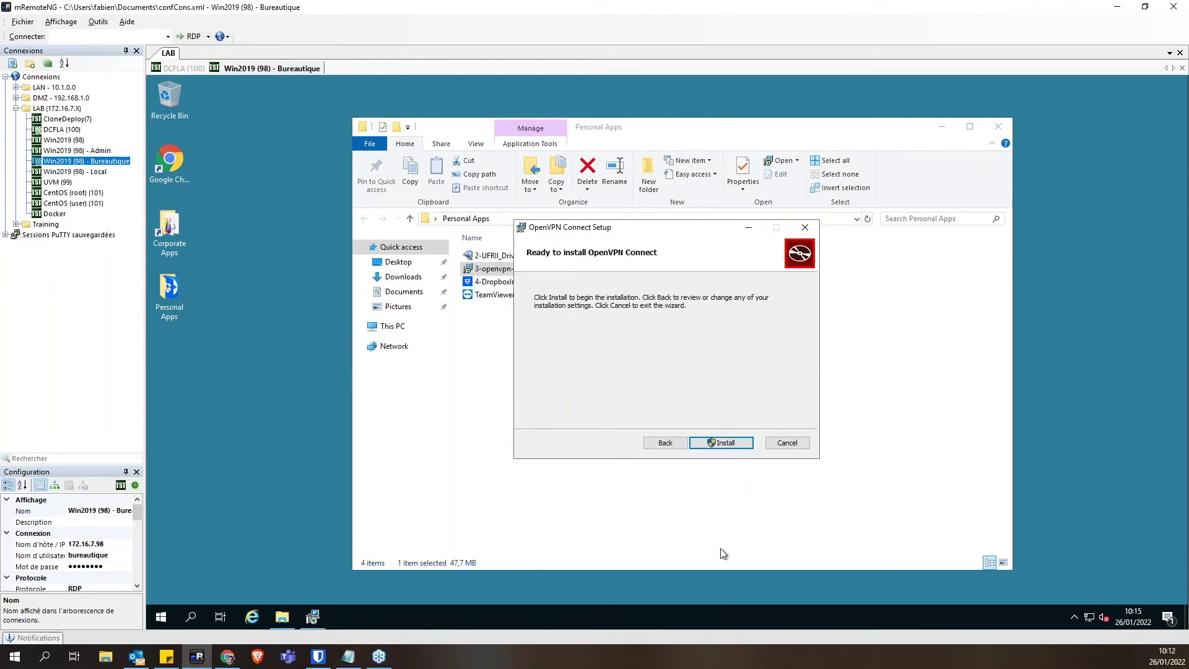
click(723, 443)
click(722, 444)
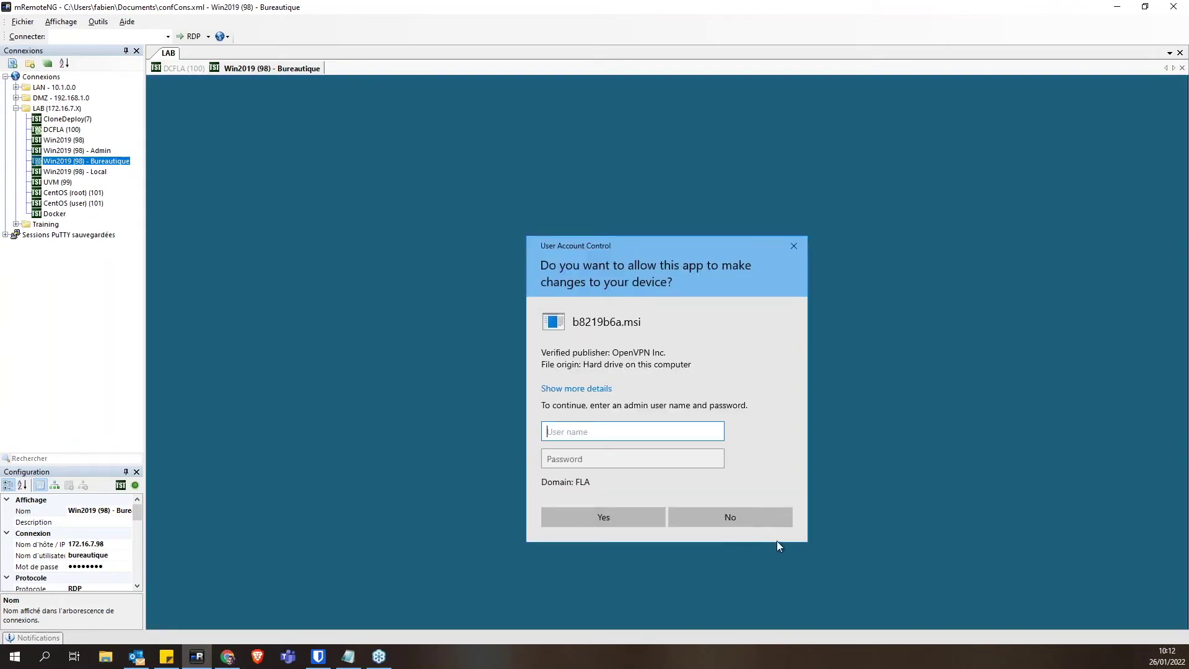
click(754, 519)
click(746, 447)
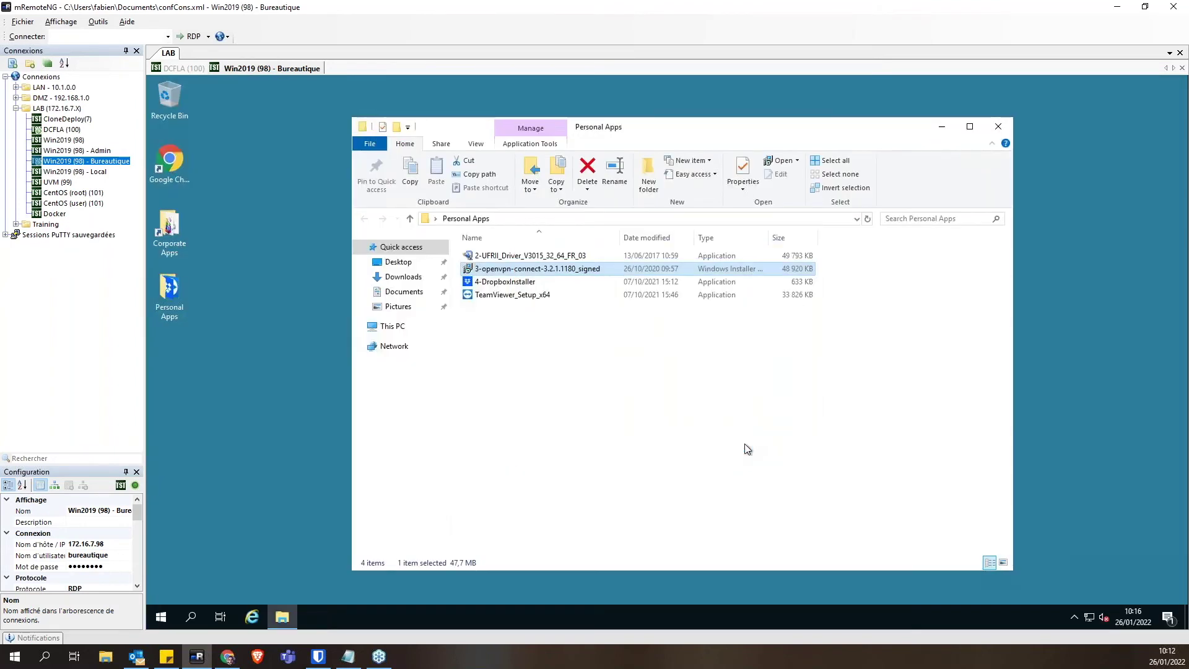
click(742, 446)
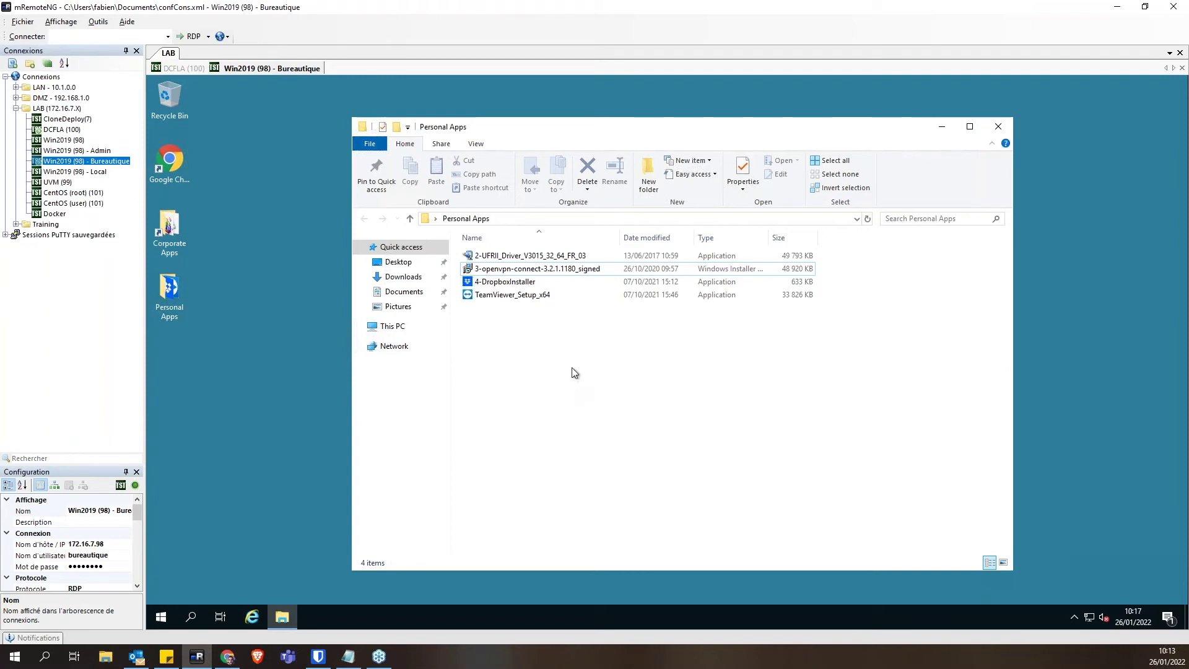
Step: Try to run 4-DropboxInstaller, declining both elevation and the installation without administrator privileges
click(576, 282)
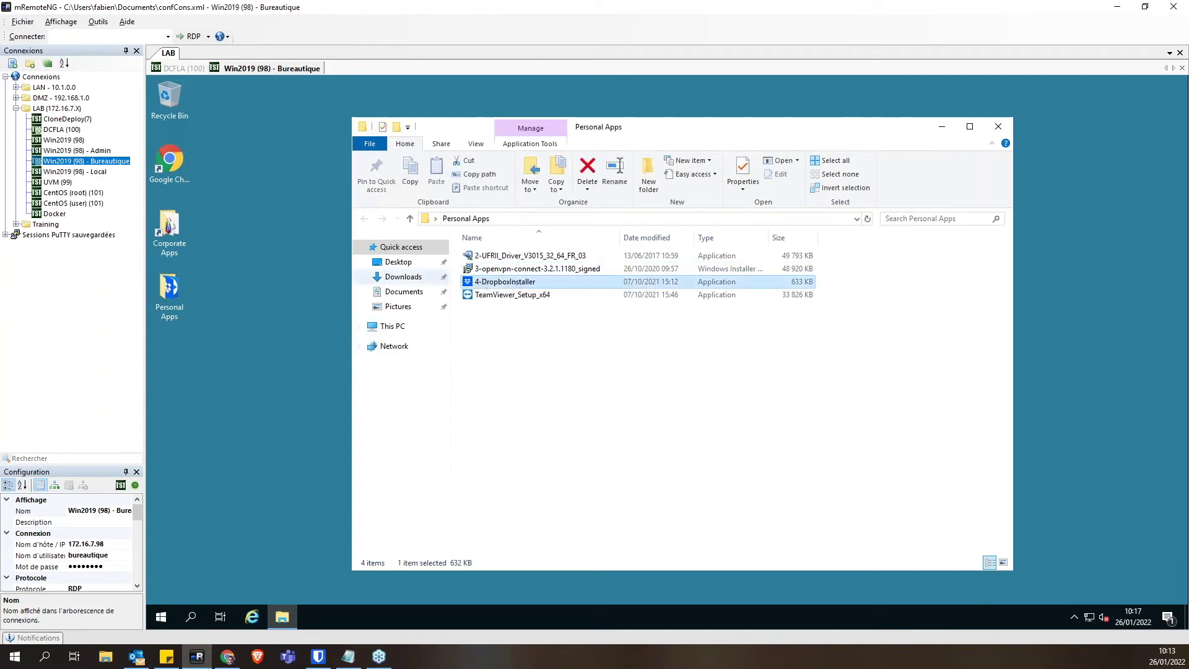
double_click(505, 286)
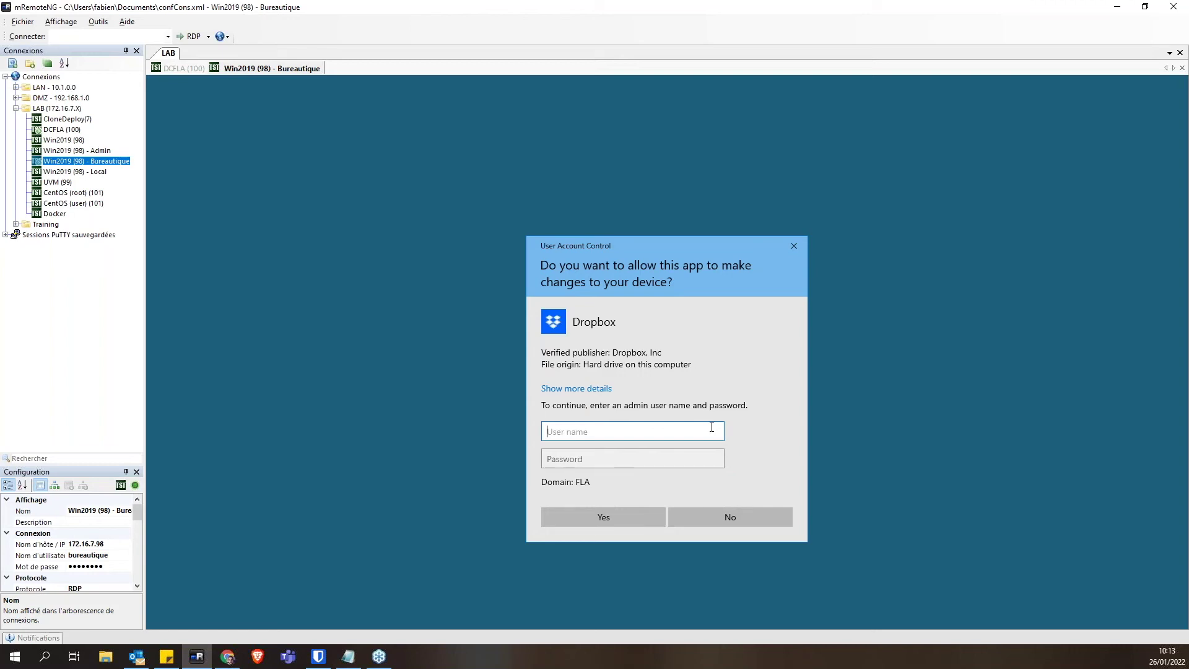
click(740, 519)
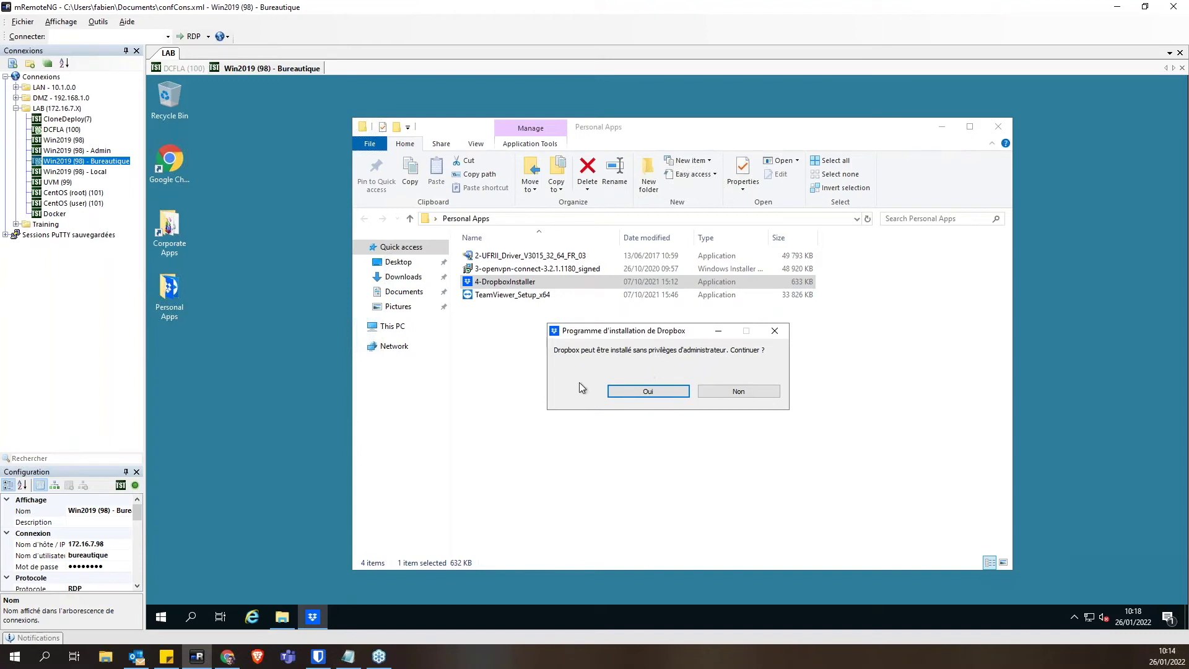
click(768, 390)
Step: Launch TeamViewer_Setup_x64, try the unattended access and run-only options, and close the setup without proceeding
click(495, 296)
double_click(495, 295)
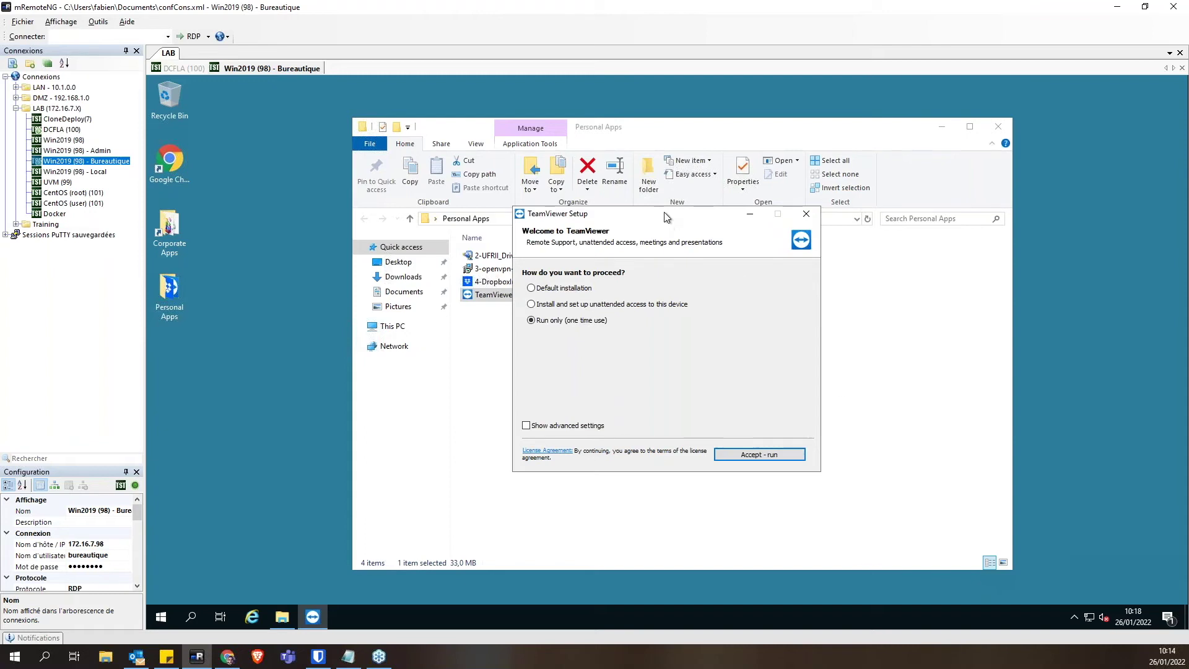
drag(668, 213, 678, 191)
click(582, 283)
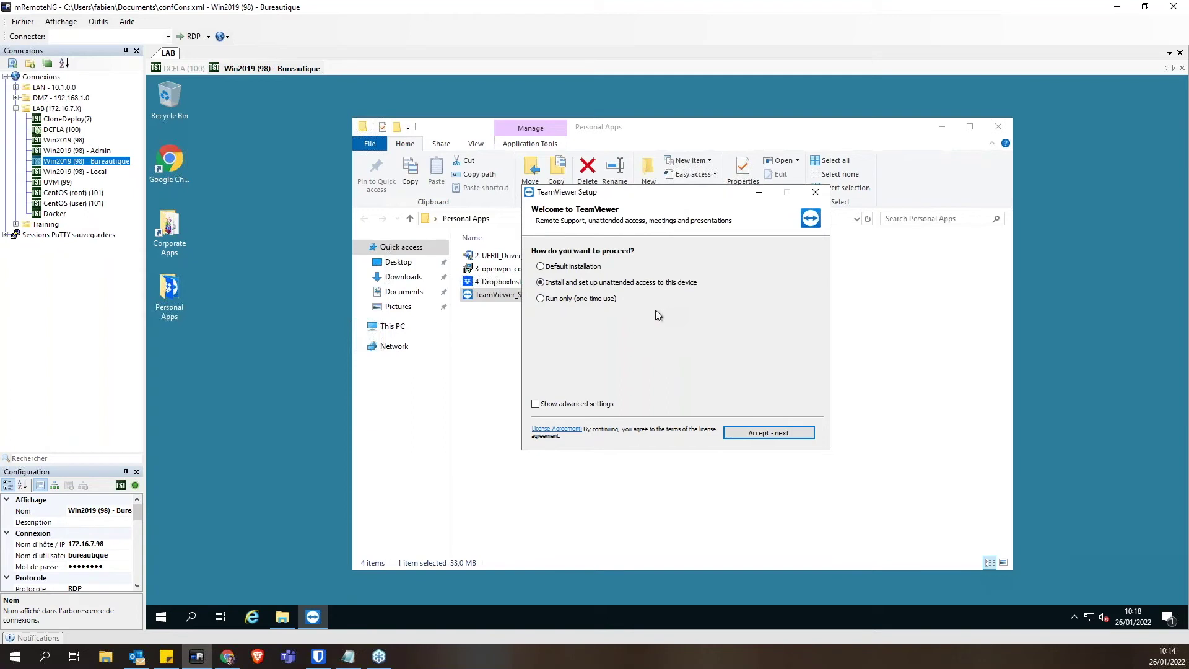
click(588, 299)
click(816, 192)
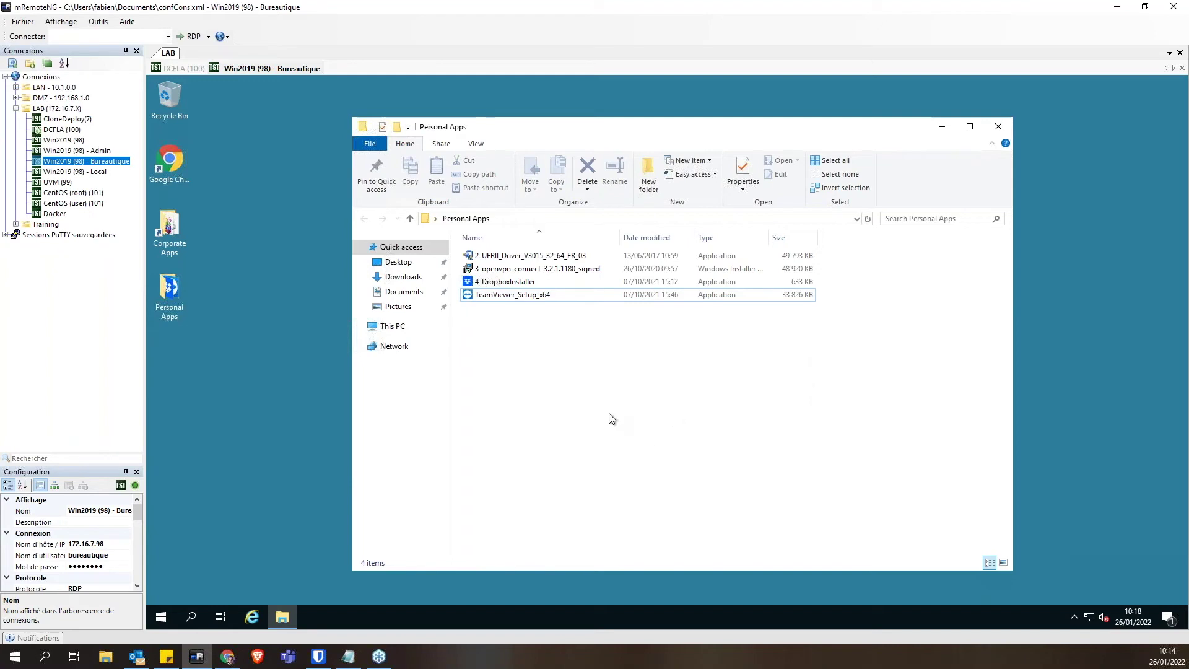
Step: On the DCFLA server, add the bureautique user to the LowFlex group in Active Directory and return to the Win2019 session
click(183, 70)
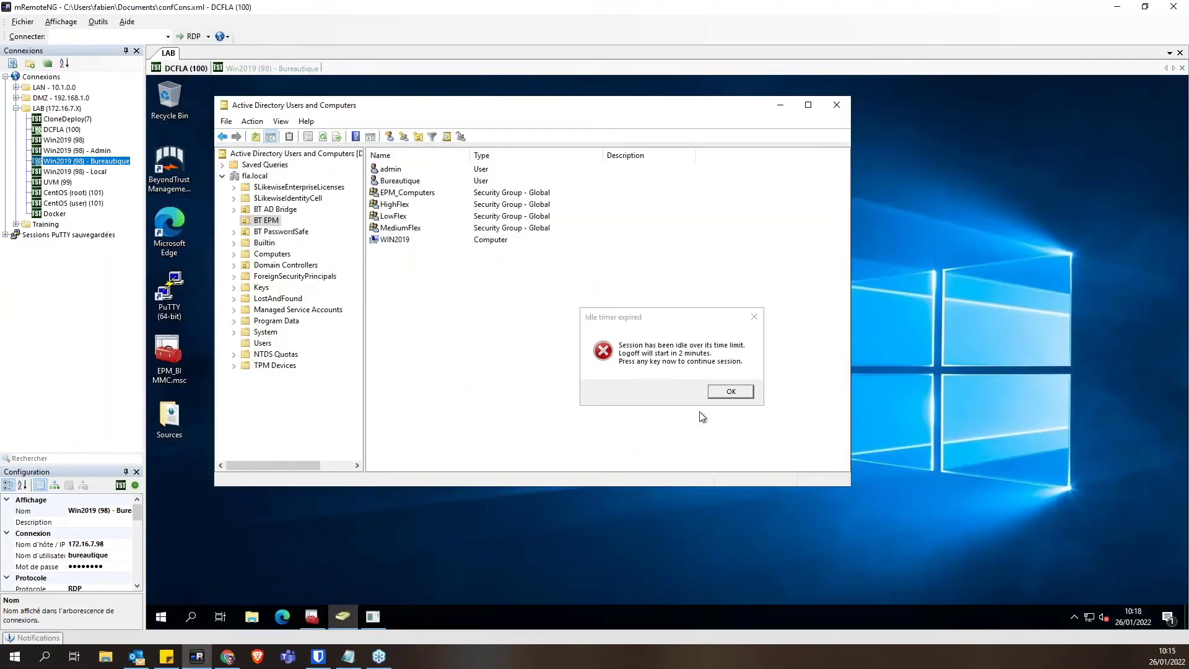
drag(499, 101, 501, 107)
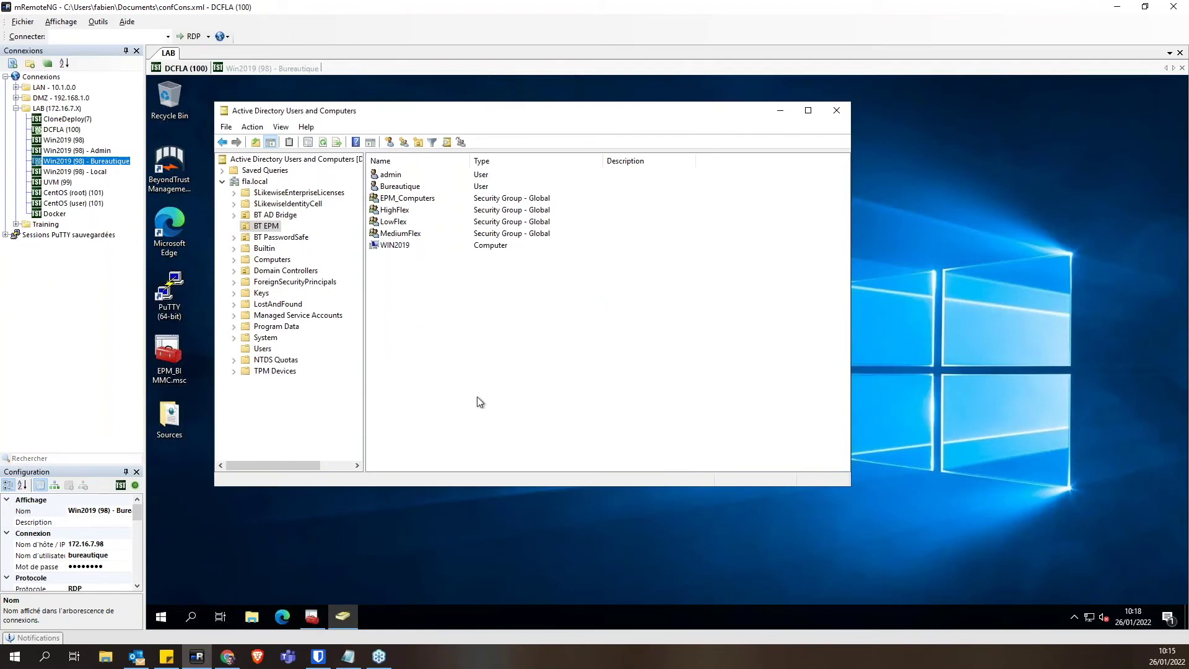
double_click(390, 221)
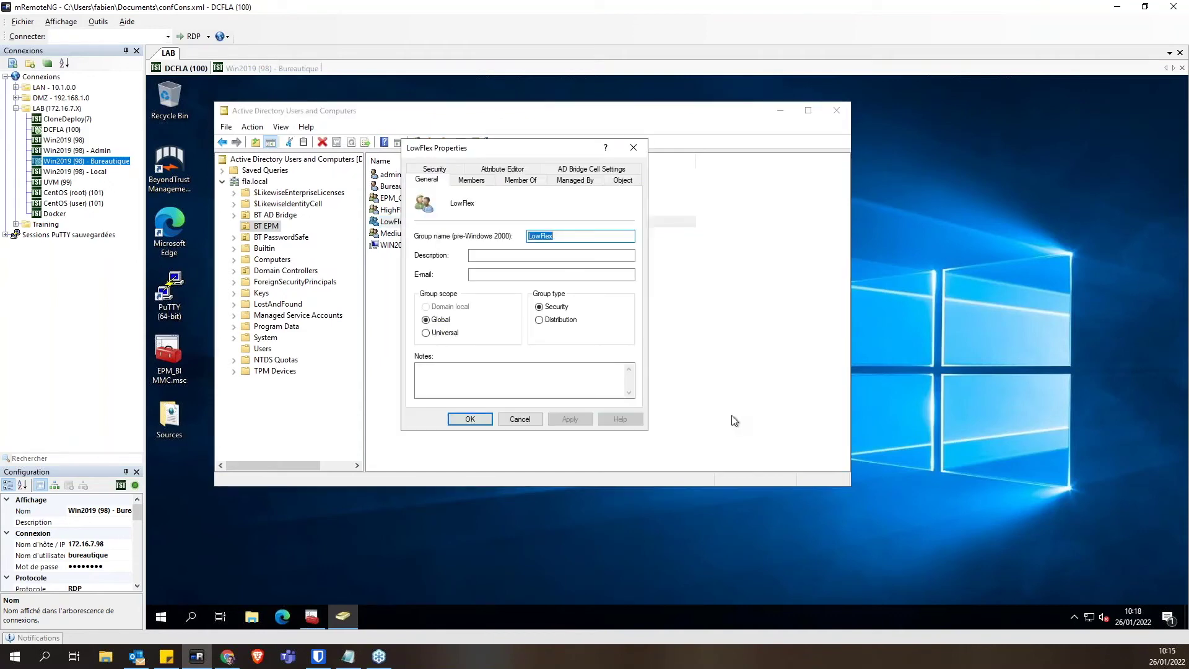
click(472, 180)
click(437, 383)
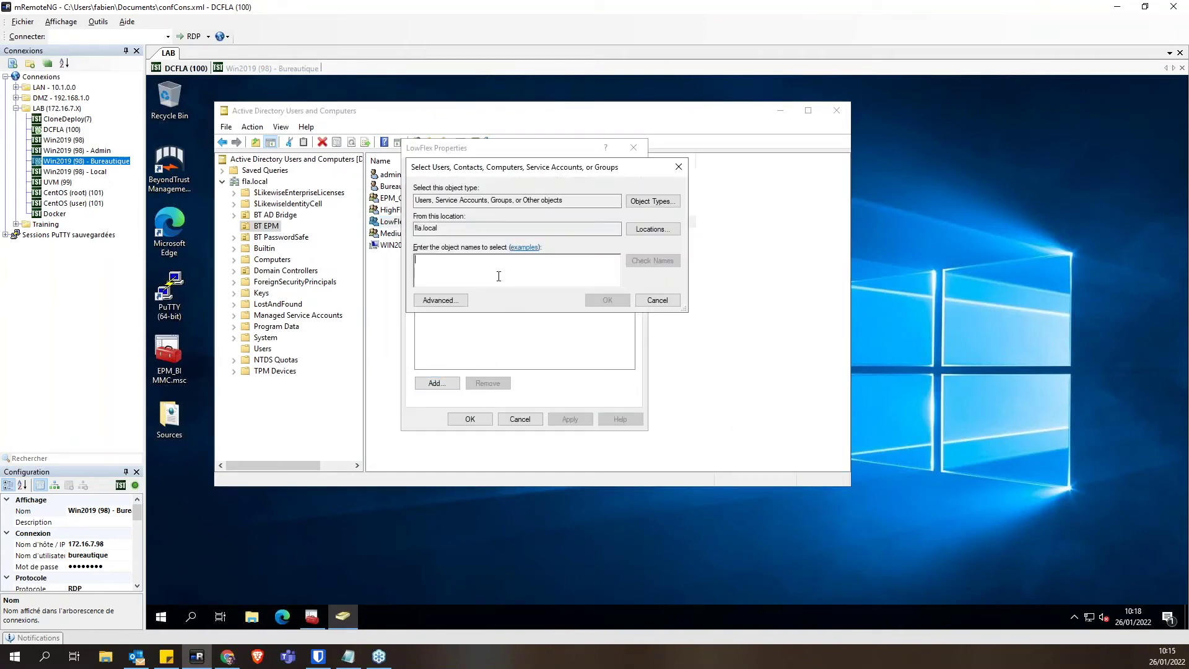
text(bureautique)
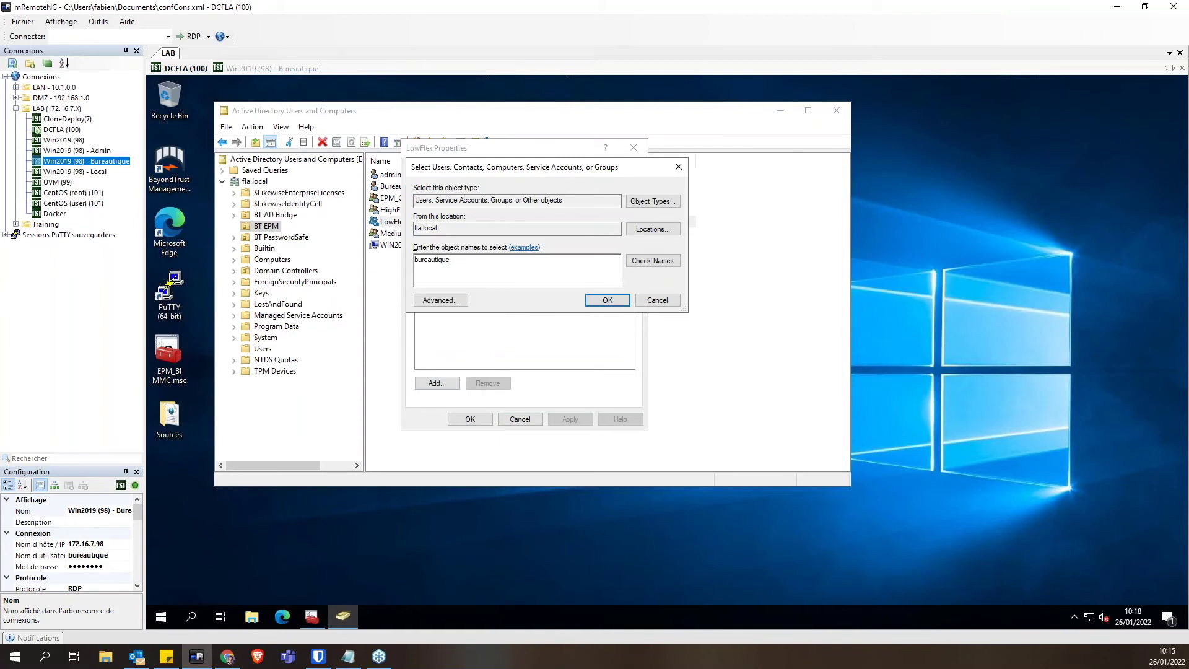
key(Return)
click(568, 421)
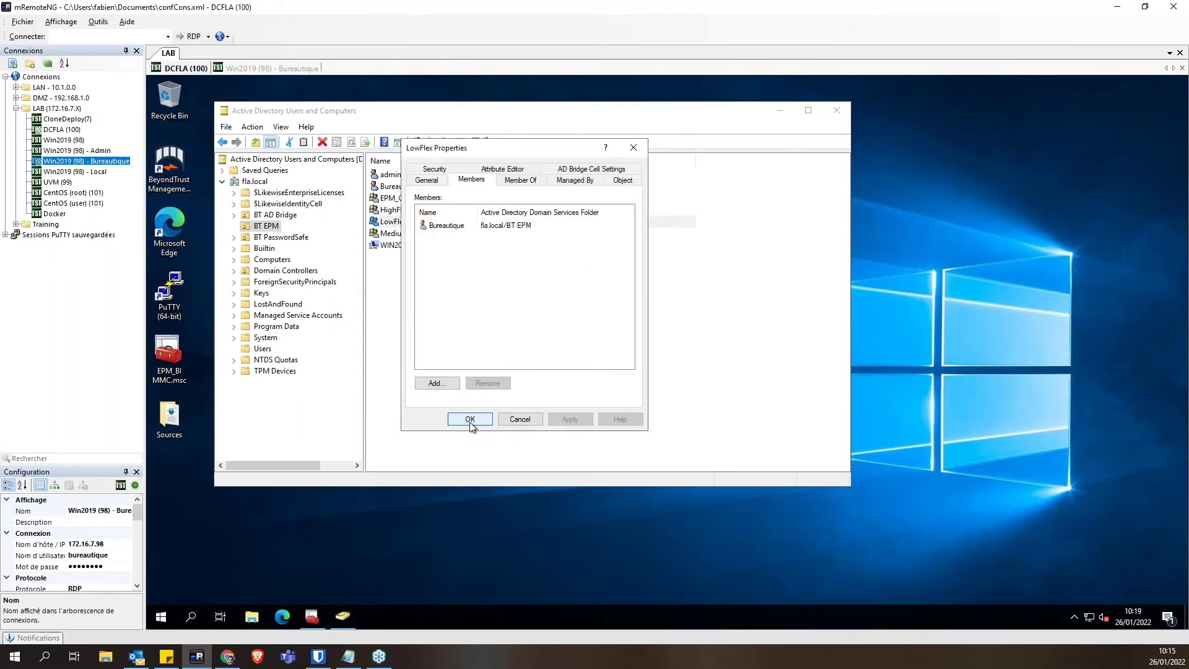
click(279, 73)
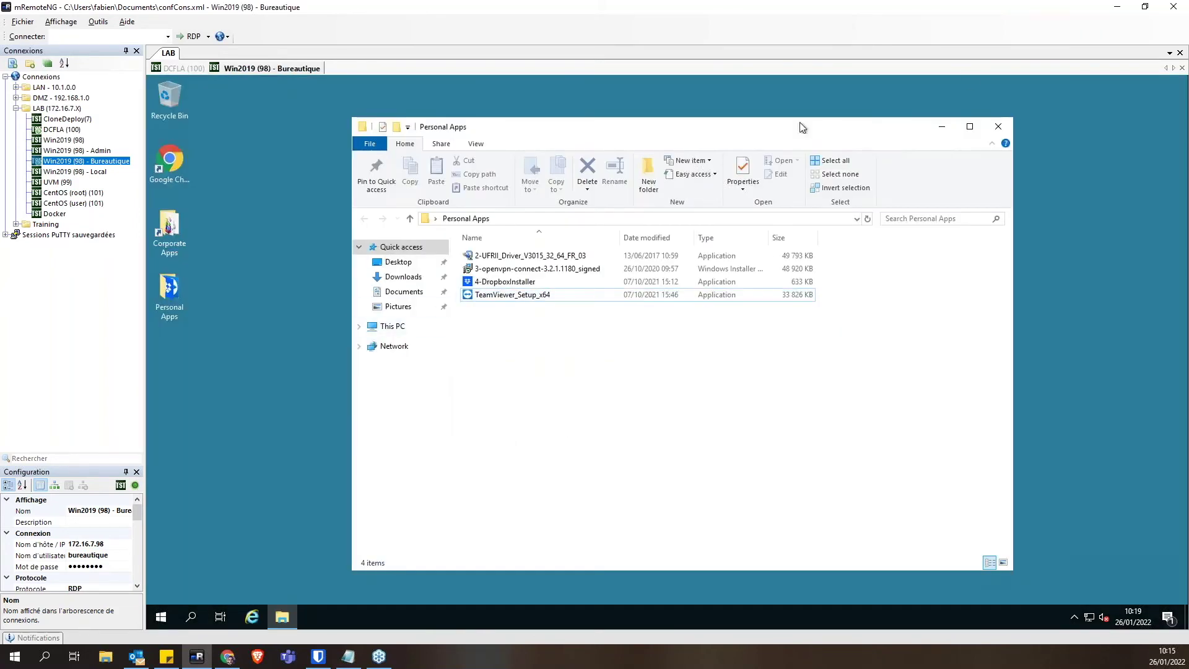
Step: Close the Personal Apps folder and sign out of the Win2019 Bureautique session
click(1000, 122)
click(161, 617)
click(161, 470)
click(167, 437)
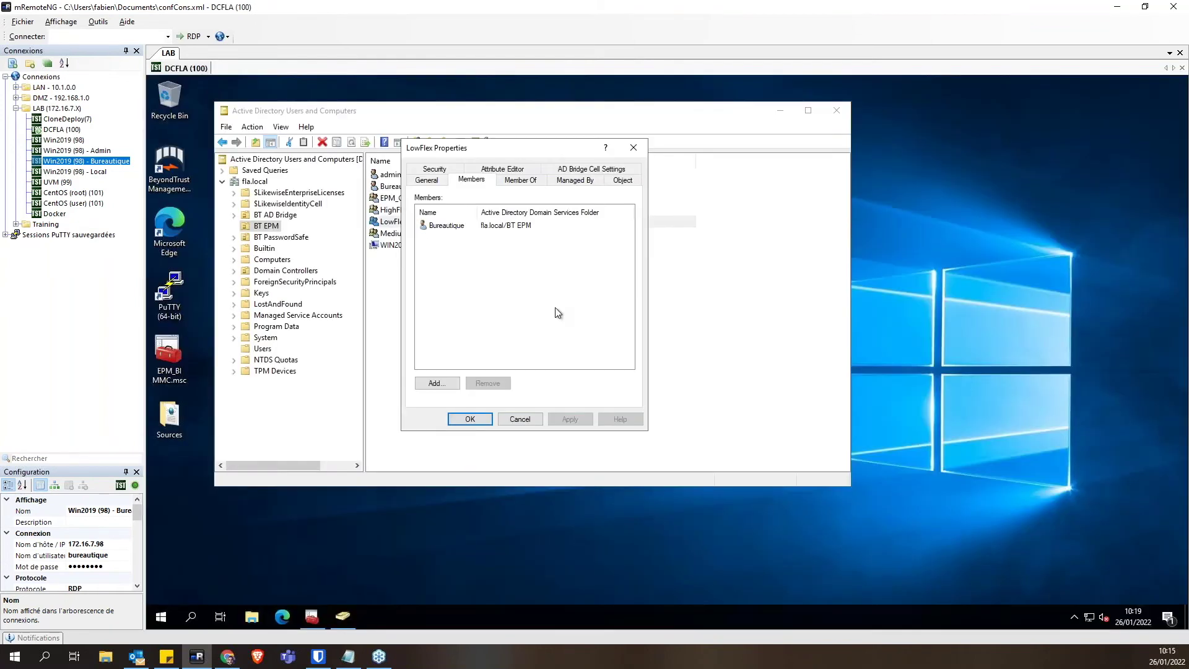
Step: Check the Bureautique entry among the LowFlex group's members, accept the group properties and switch to the EPM_BI MMC console
click(456, 228)
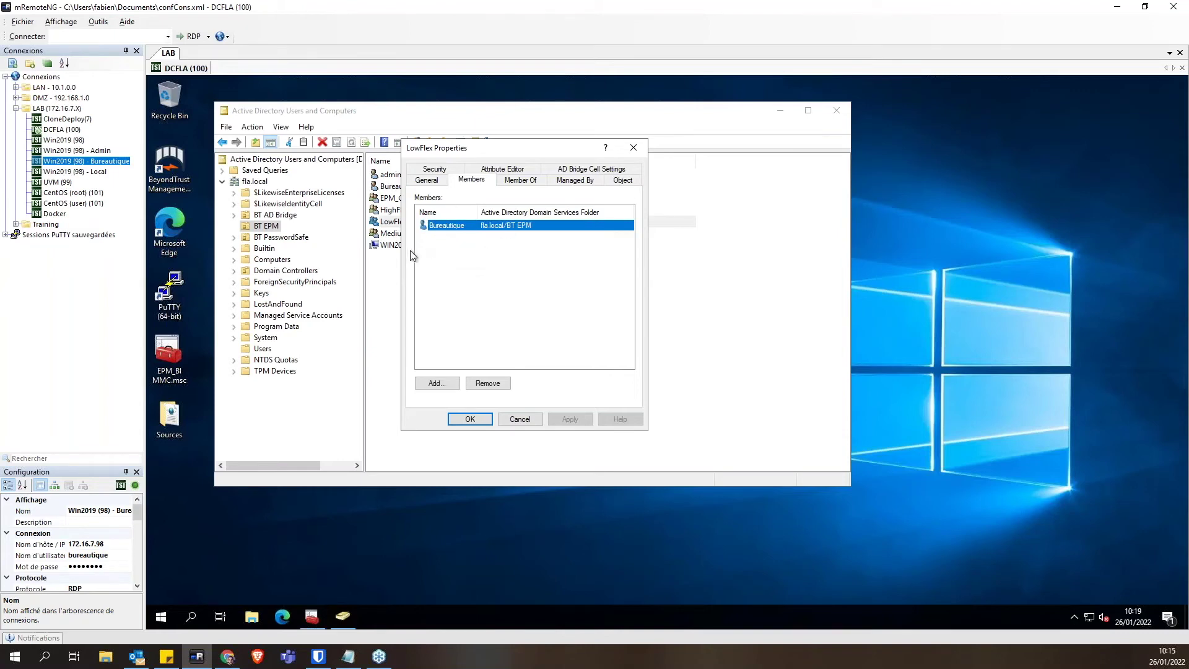
click(476, 421)
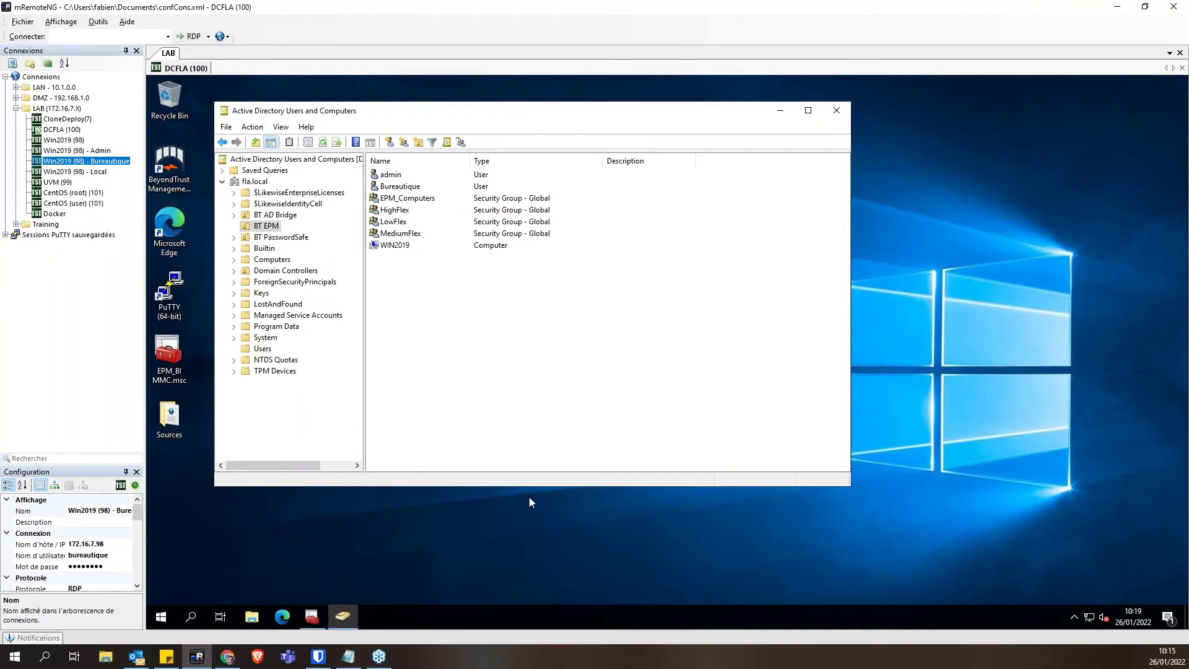
click(317, 613)
click(298, 561)
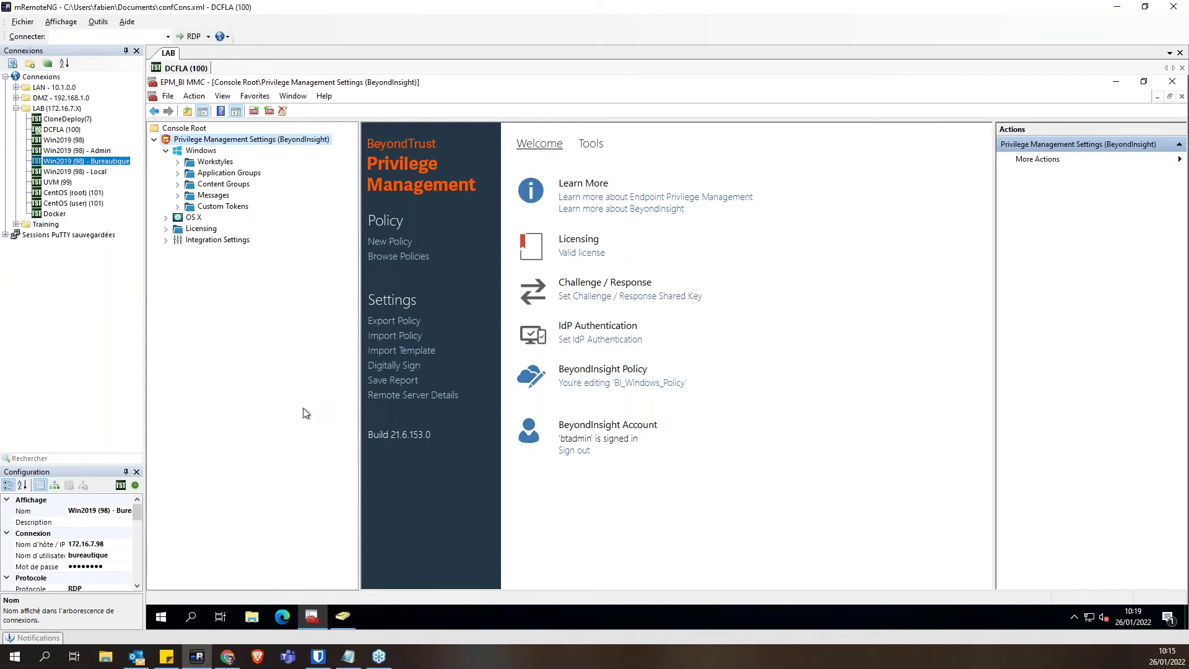
Step: Examine the Low Flexibility (Office) workstyle's overview, its elevation and passive application rules, and its account filters
click(178, 162)
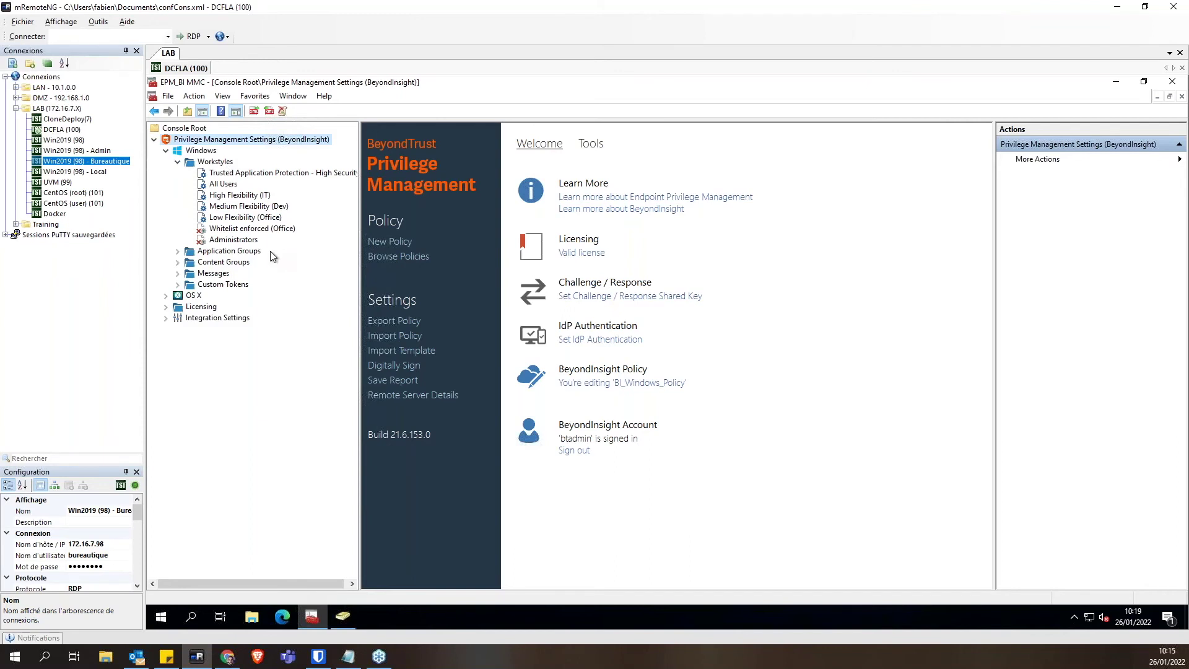
click(248, 217)
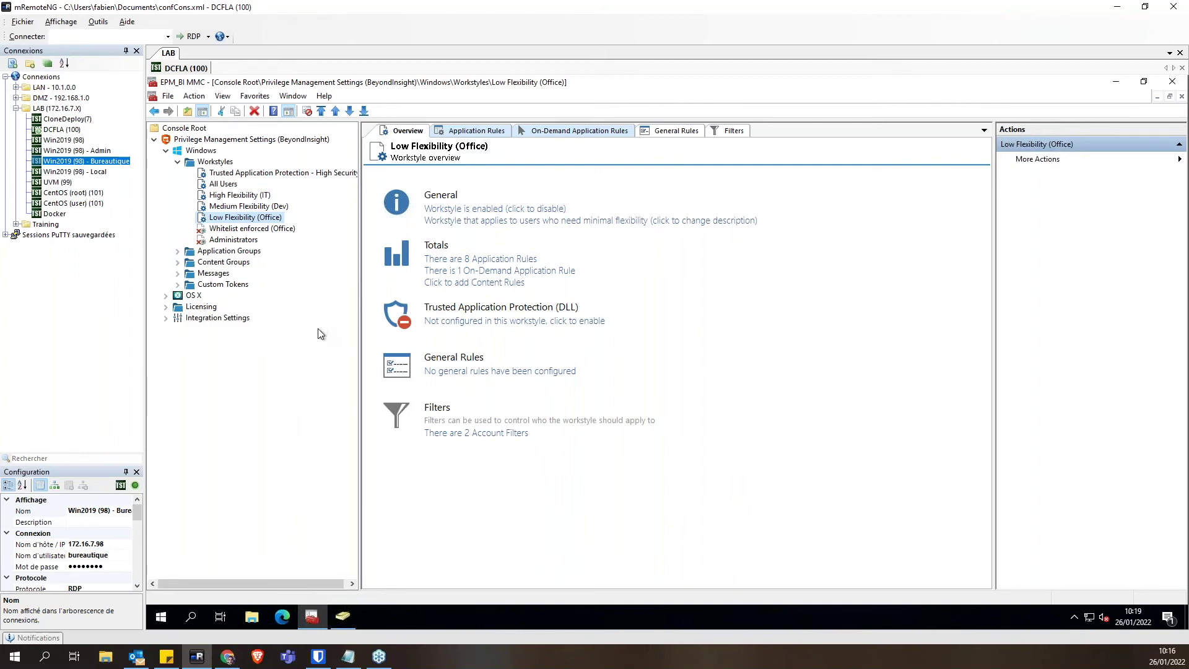
click(248, 218)
click(274, 359)
click(476, 132)
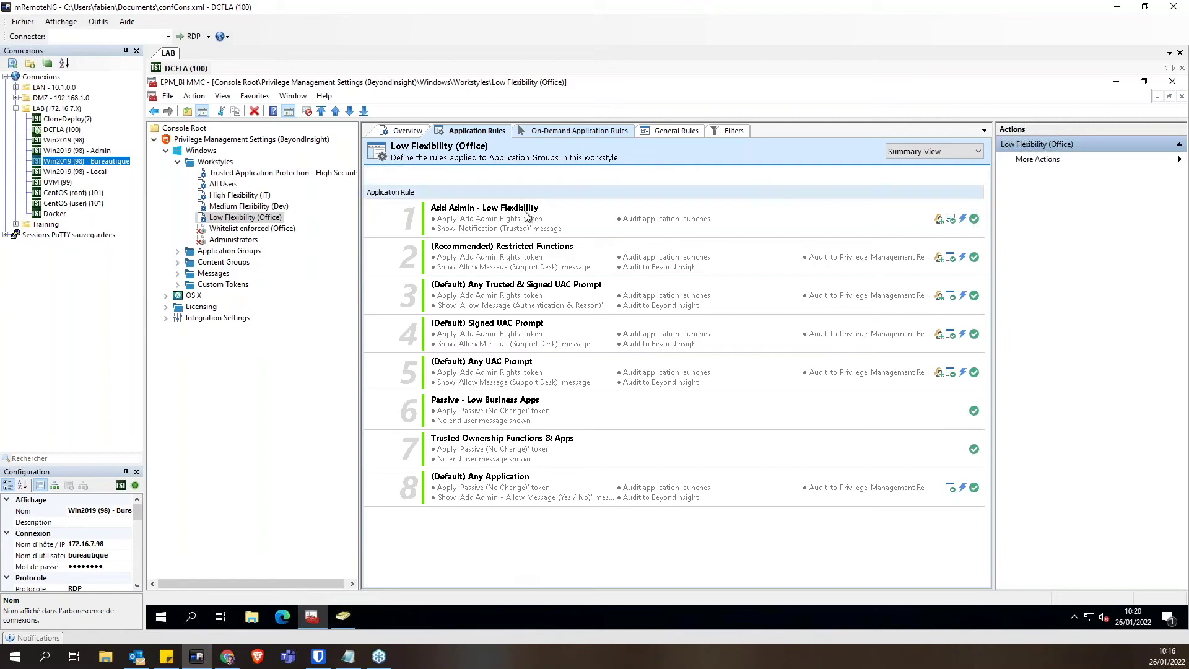
click(509, 220)
shift+click(488, 365)
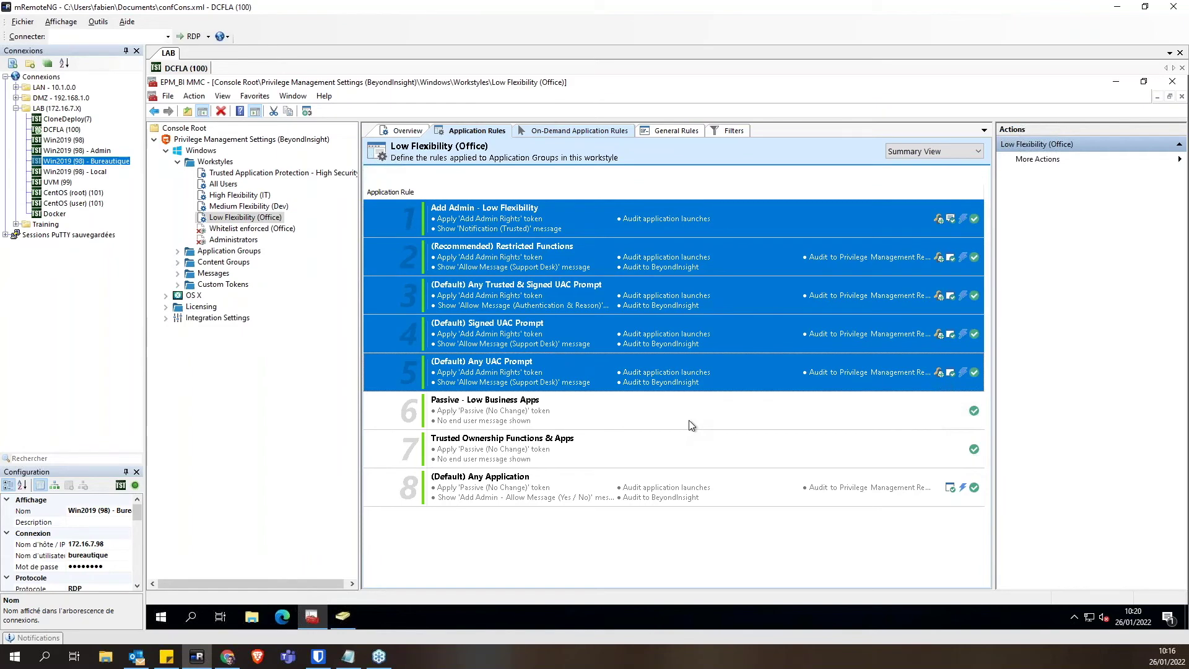
click(565, 409)
shift+click(514, 491)
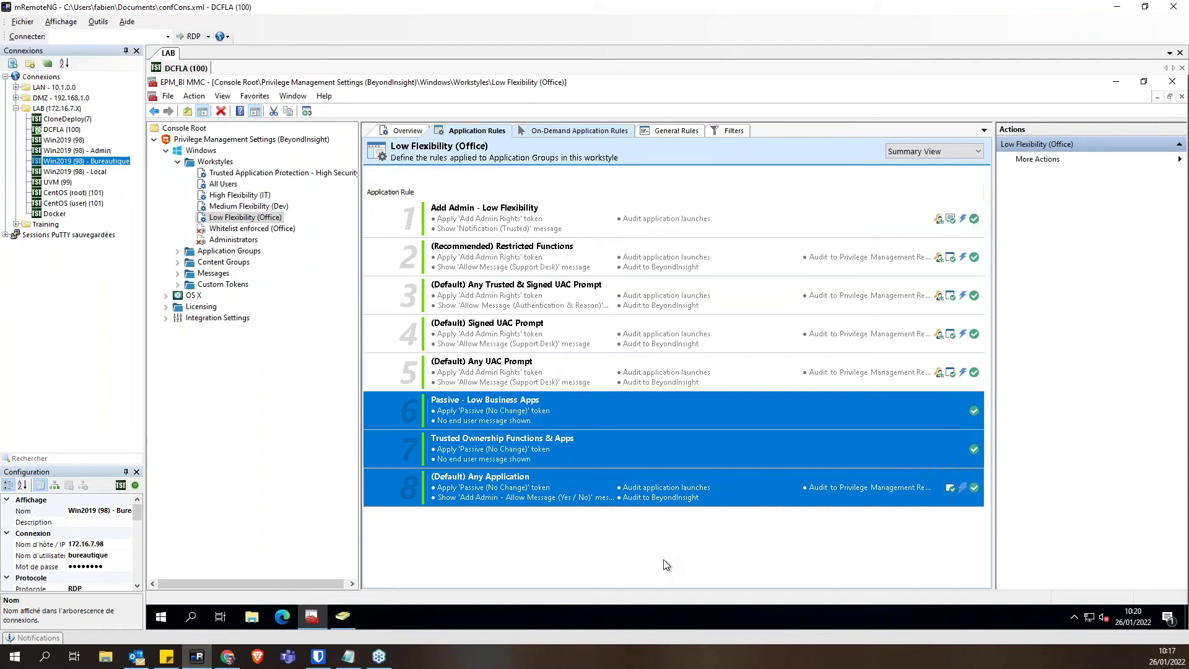
click(622, 565)
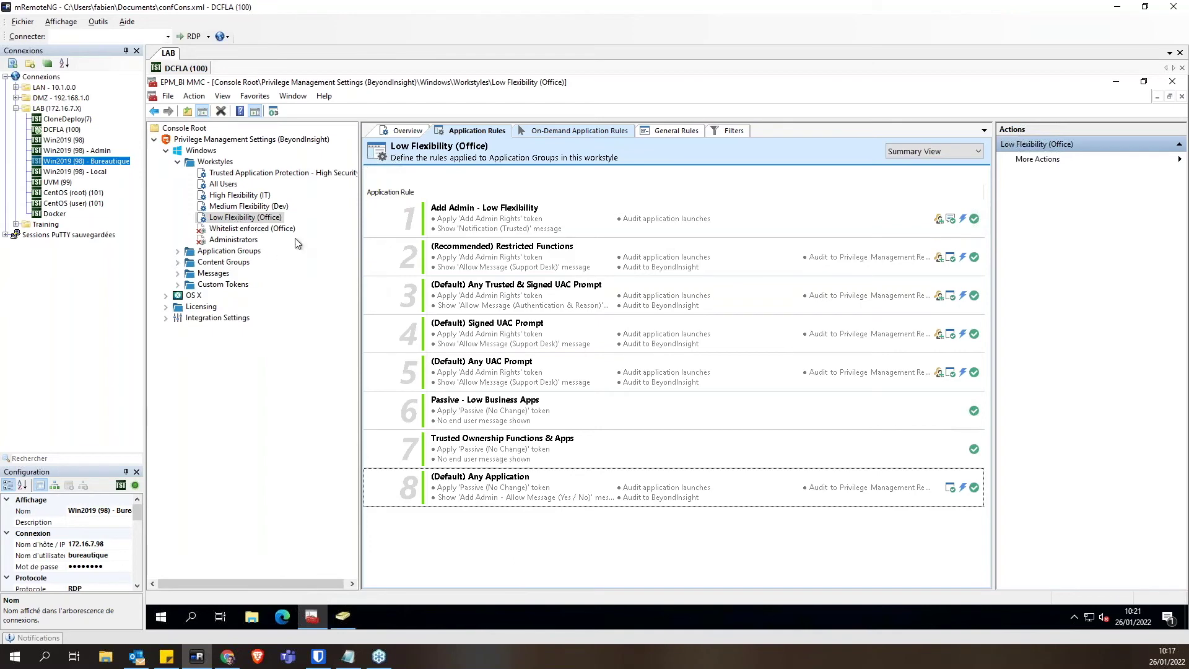
click(733, 131)
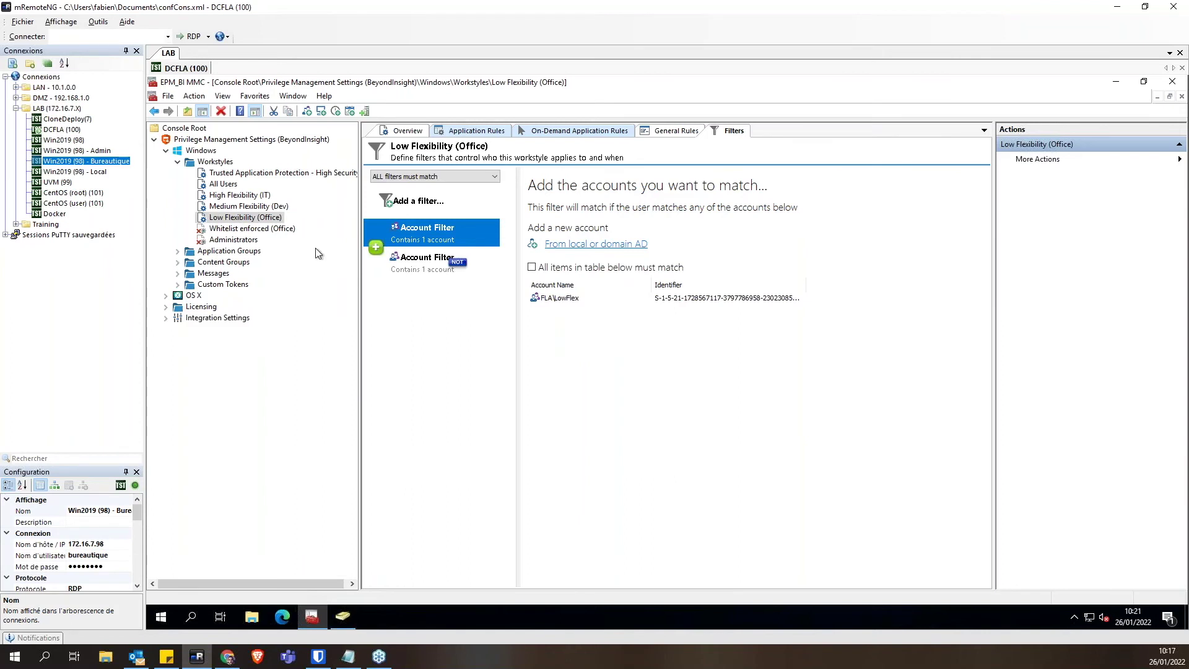
Step: Return to the Privilege Management Settings root and reconnect to the Win2019 (98) - Bureautique session
right_click(218, 139)
click(283, 549)
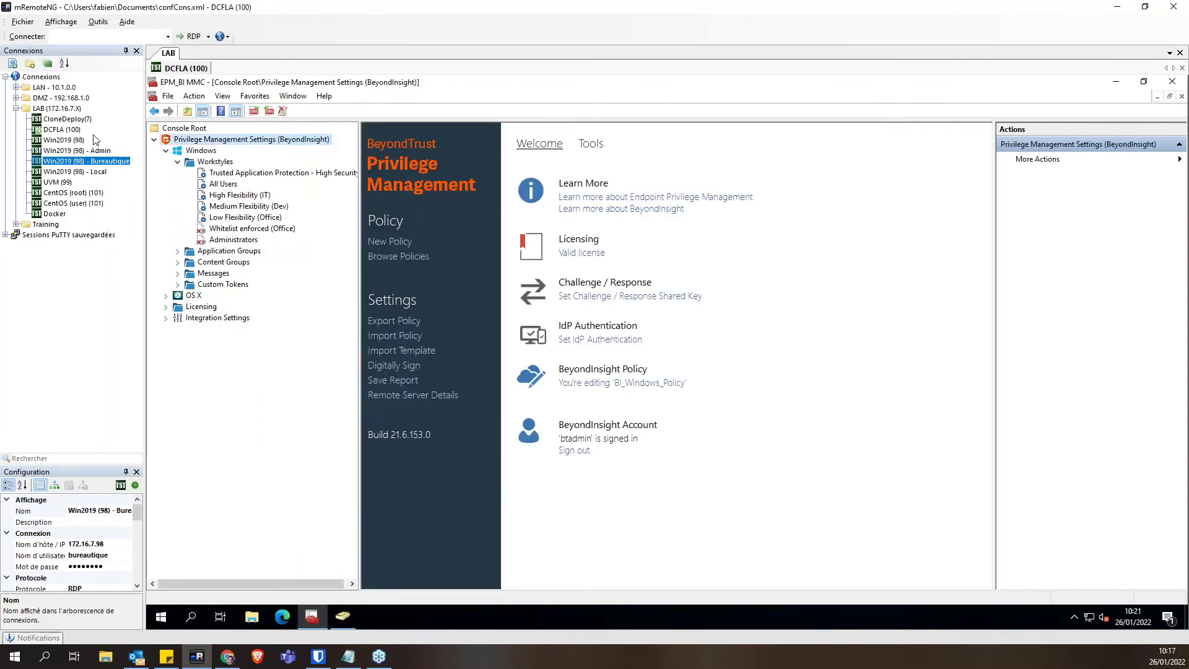
click(70, 164)
key(Return)
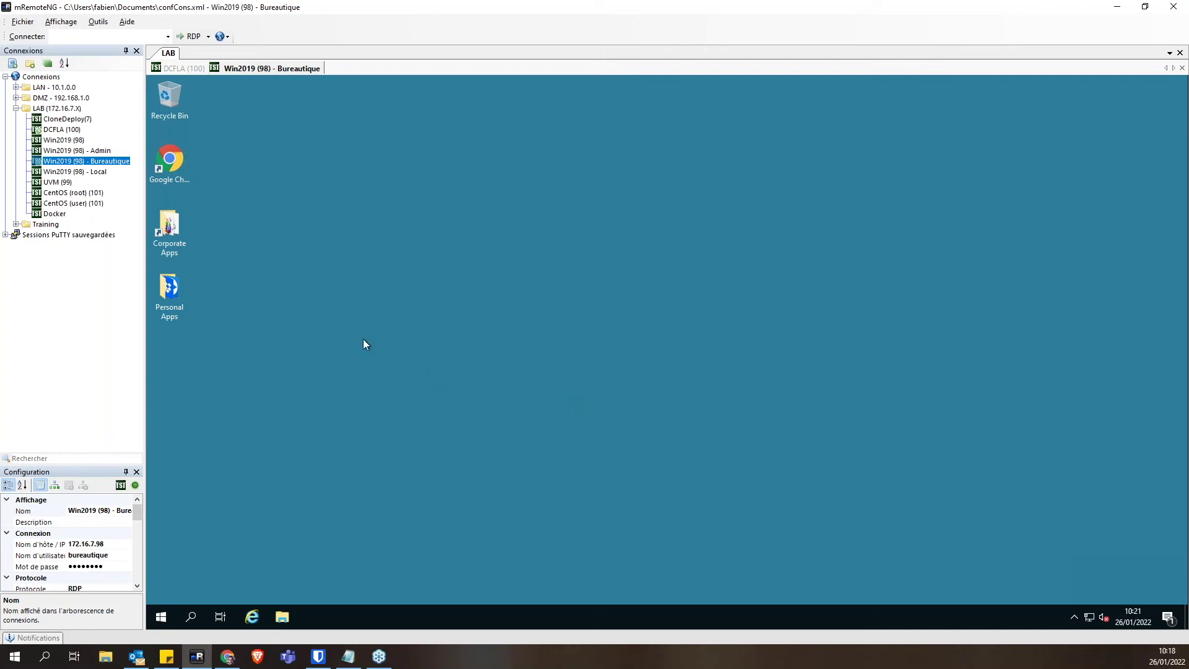
Step: Open 1-Network Connection from the Corporate Apps folder and request the properties of the Ethernet0 adapter
double_click(165, 224)
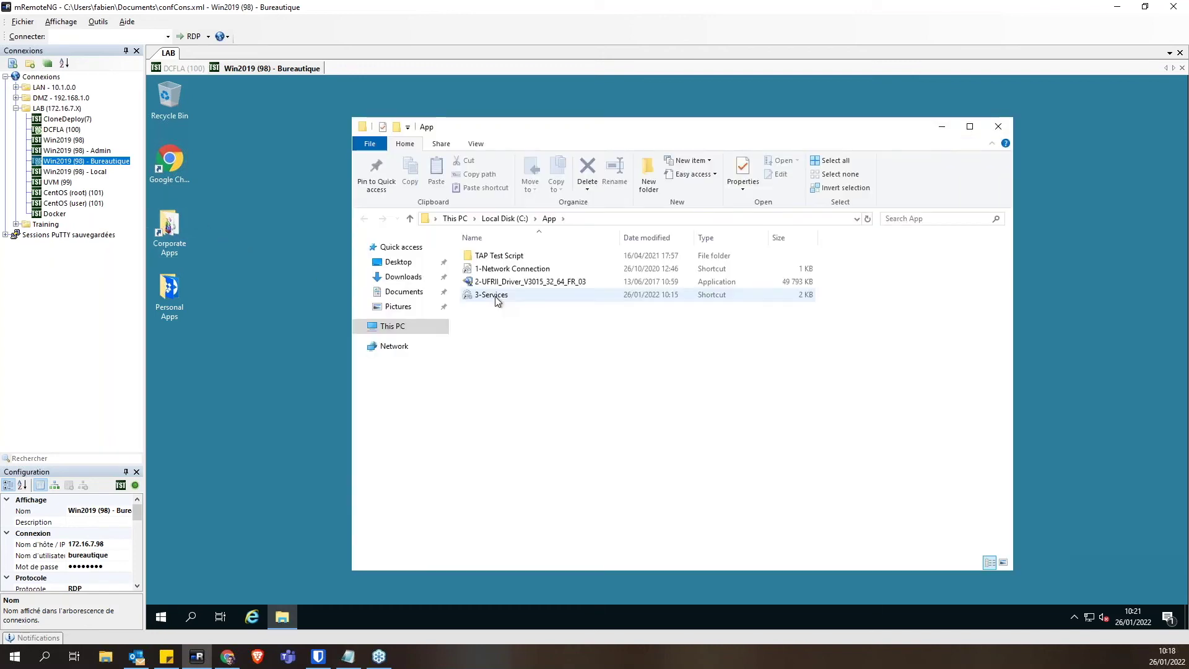
click(532, 269)
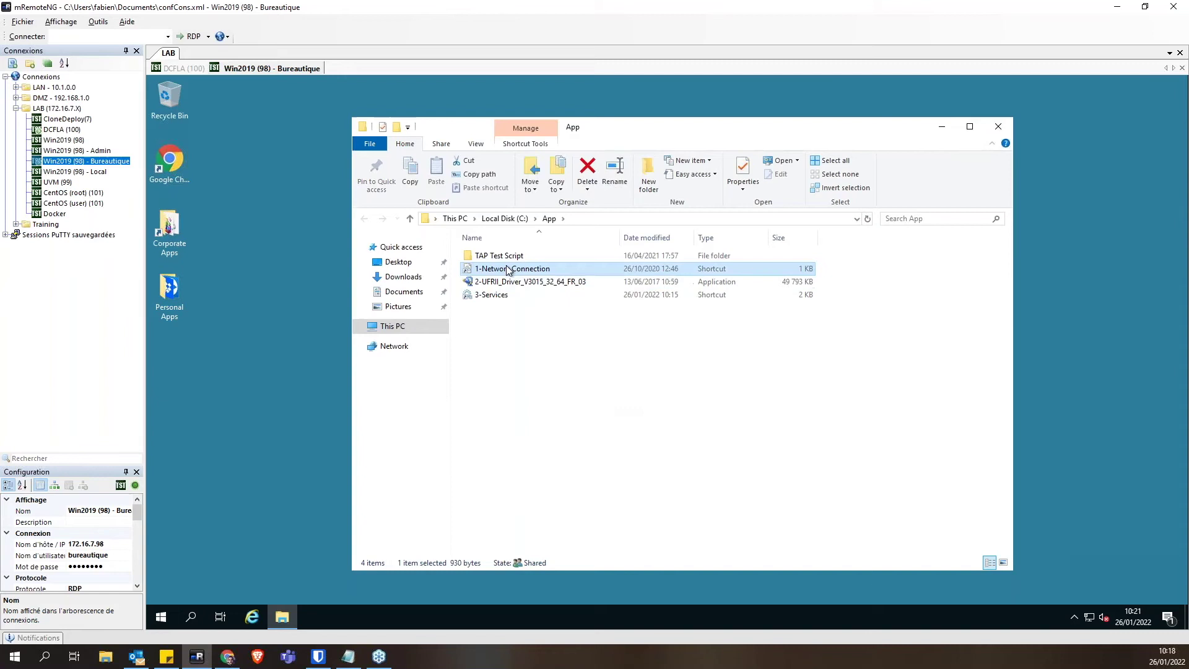
key(Return)
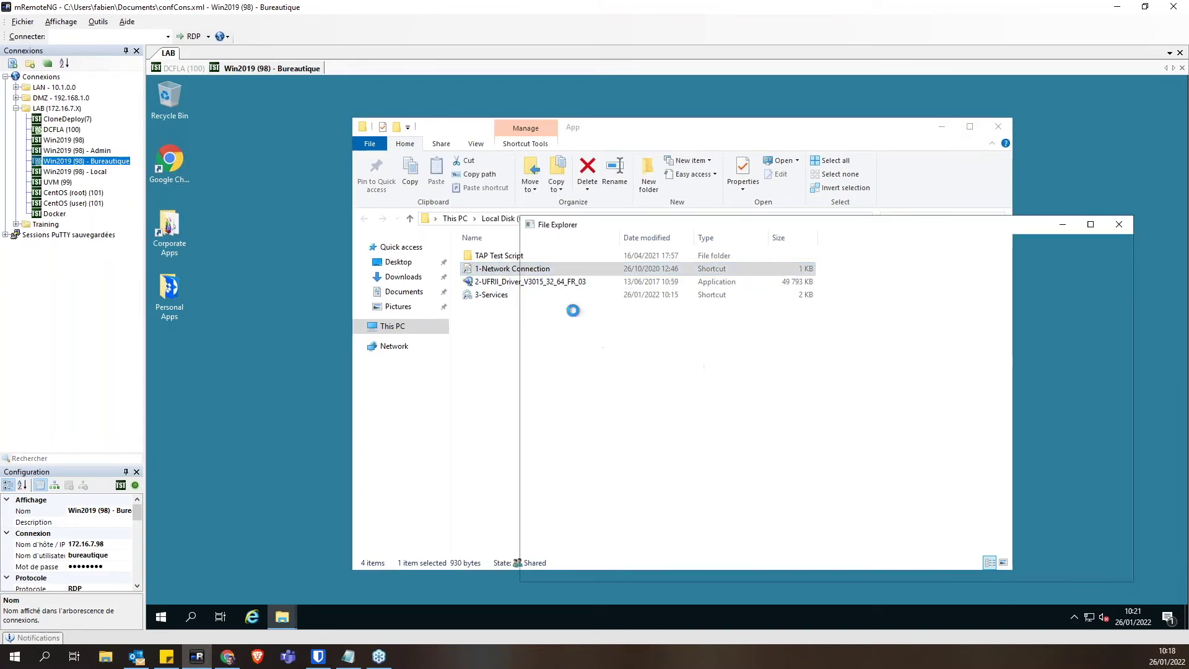
click(565, 295)
right_click(565, 295)
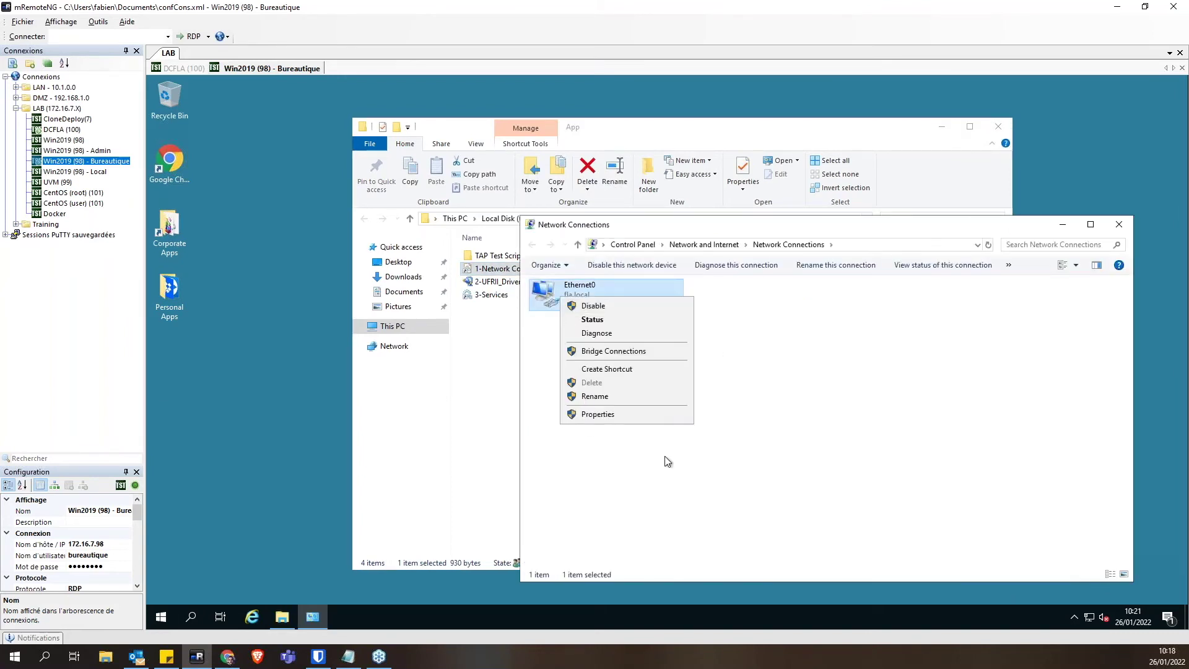
click(643, 415)
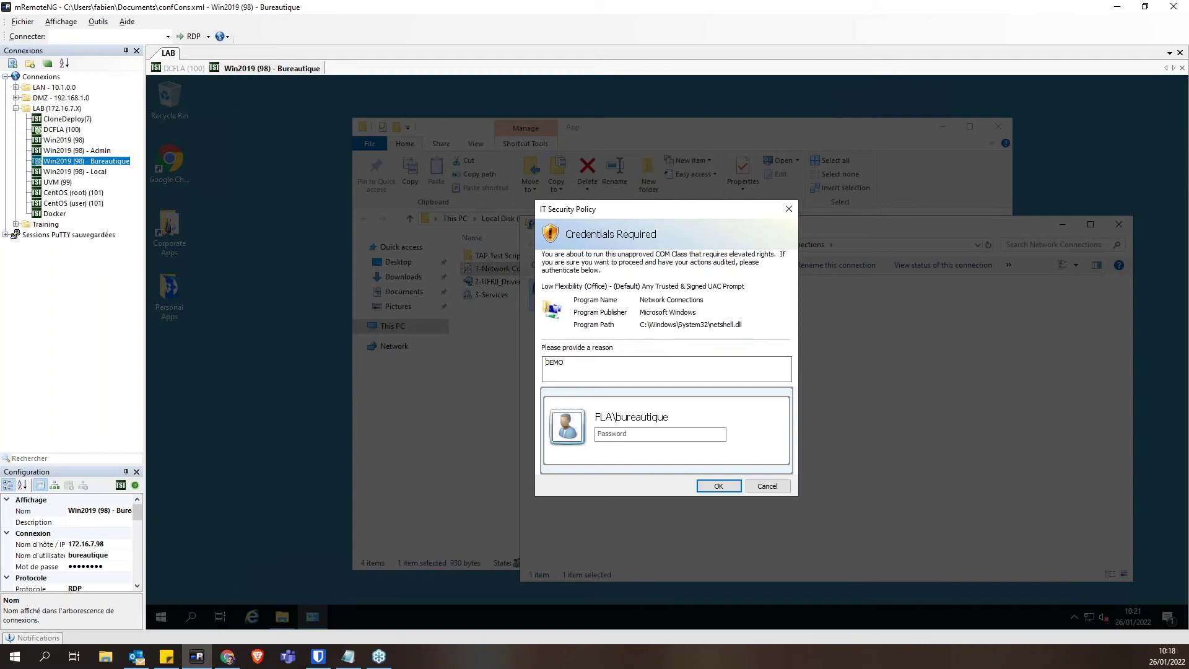
Step: Authorize the elevated network properties with the reason DEMO and the bureautique account password
click(602, 366)
click(616, 435)
text(••••••••)
key(Return)
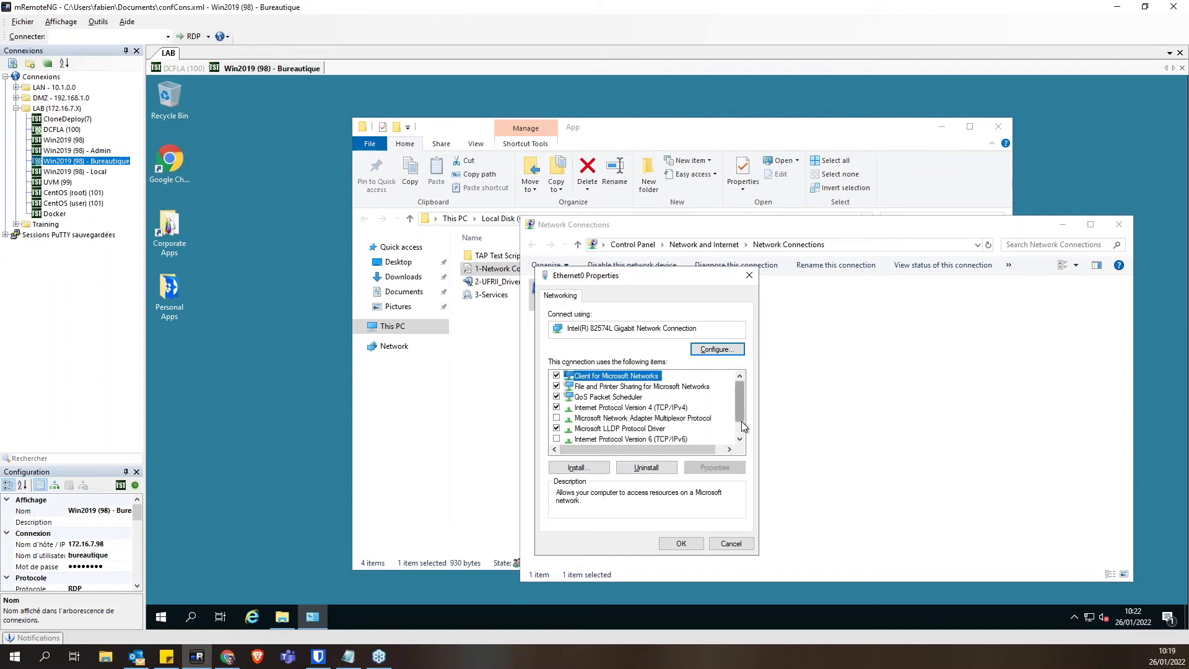
Step: Look through the Ethernet0 connection items, cancel the properties and close Network Connections
drag(742, 421, 742, 433)
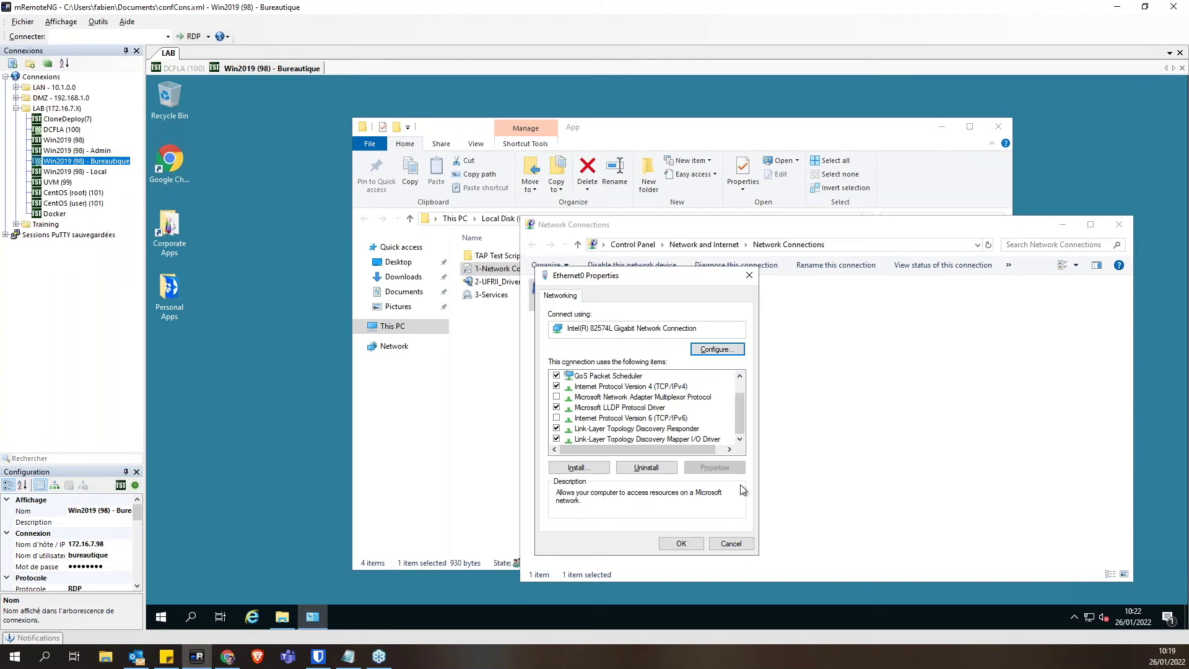
click(743, 544)
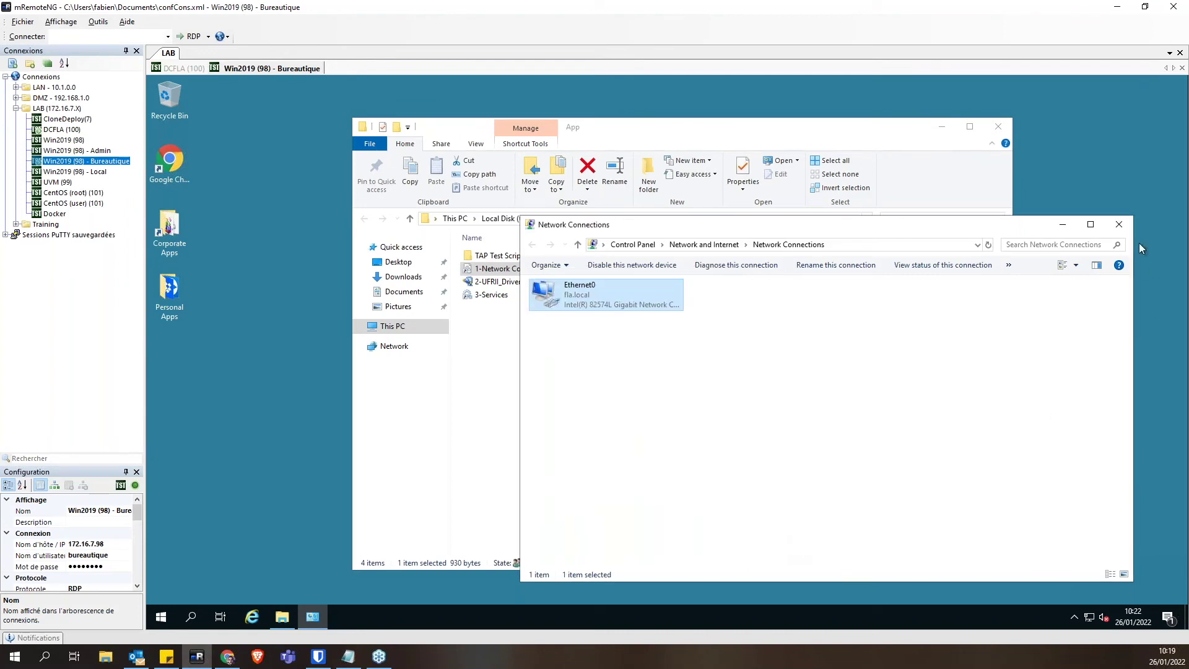
click(1118, 224)
Step: Launch 2-UFRII_Driver_V3015_32_64_FR_03 from the App folder to view its credentials prompt, and cancel it
click(510, 285)
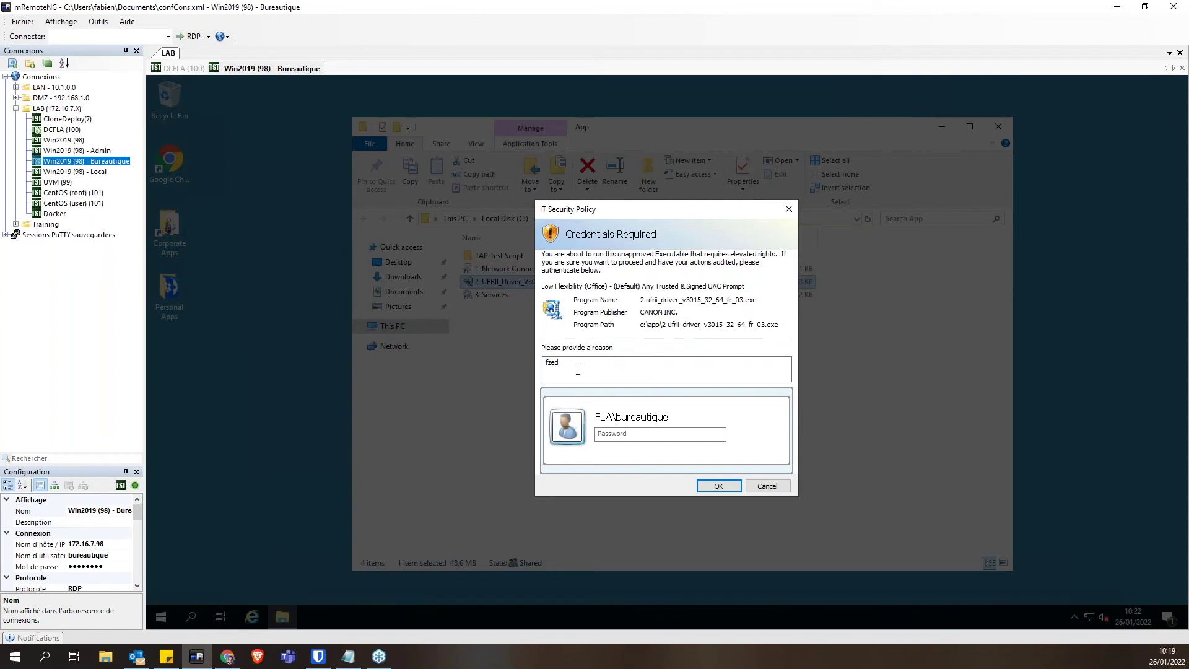
click(613, 436)
click(767, 485)
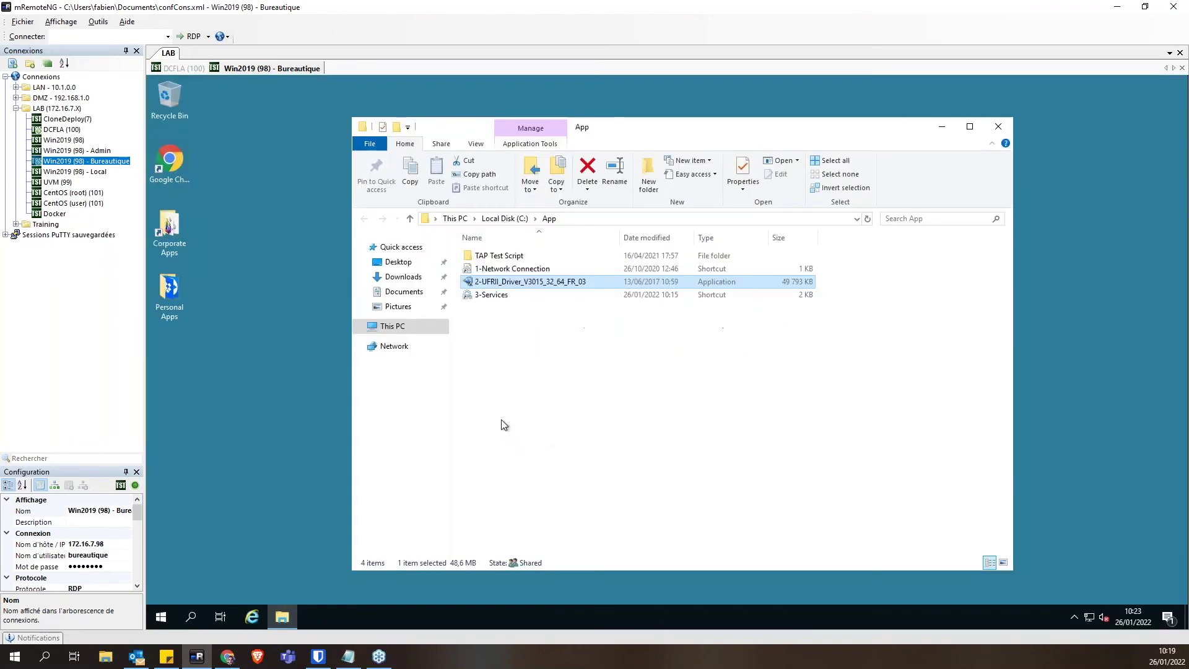
Step: Open 3-Services, find the Print Spooler service in the list and close the Services window
double_click(499, 295)
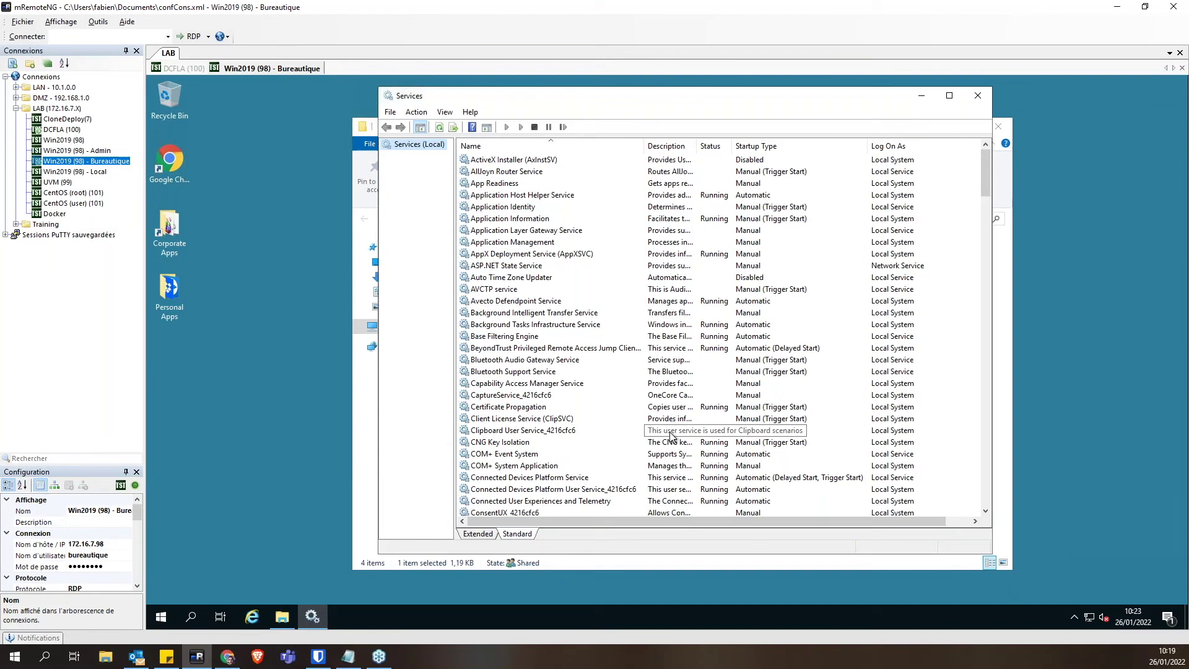
click(549, 307)
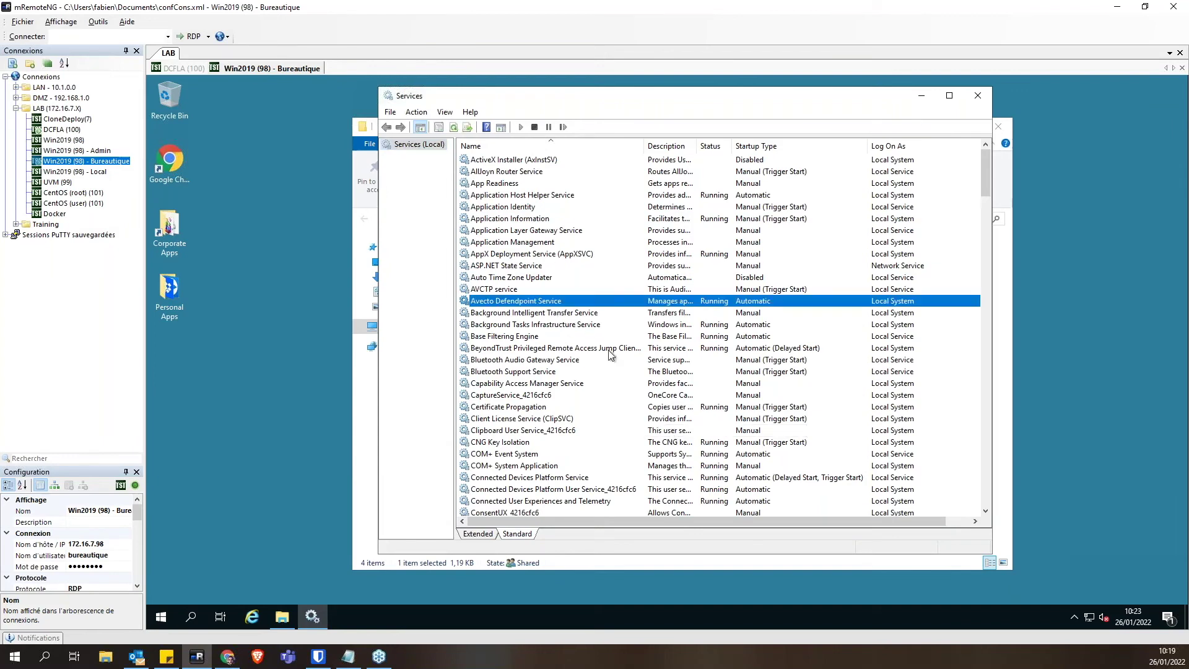
text(print)
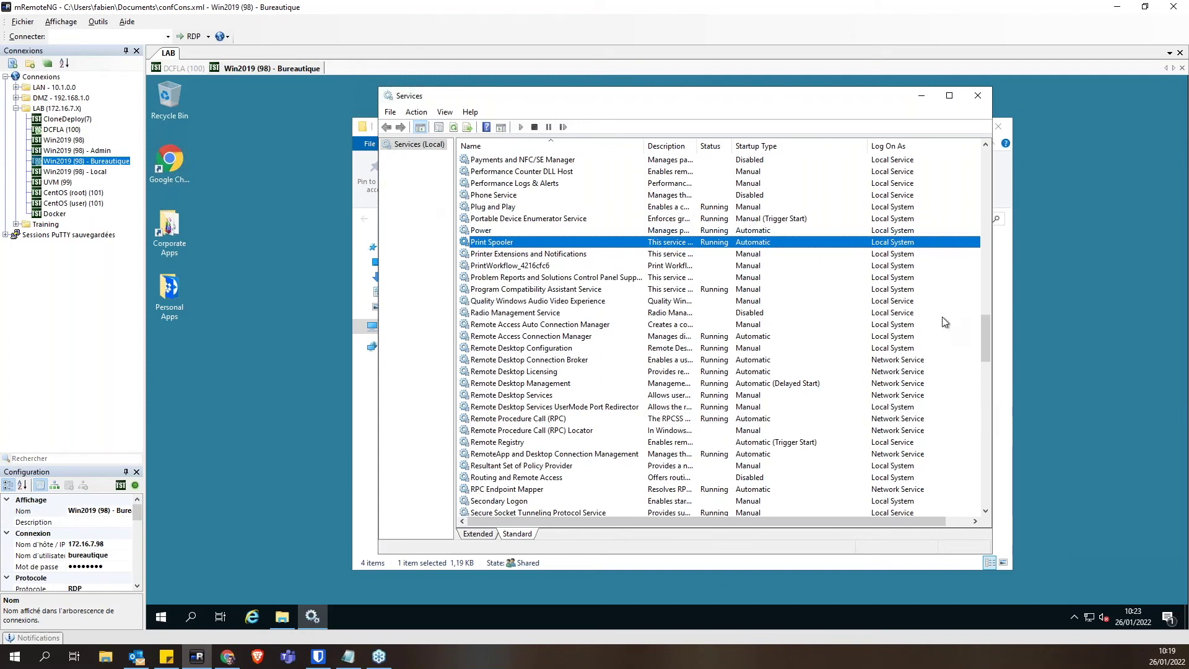
click(977, 95)
Step: Run 3-Services as administrator, inspect the support-desk prompt with its response code field, and cancel it
right_click(503, 298)
click(545, 345)
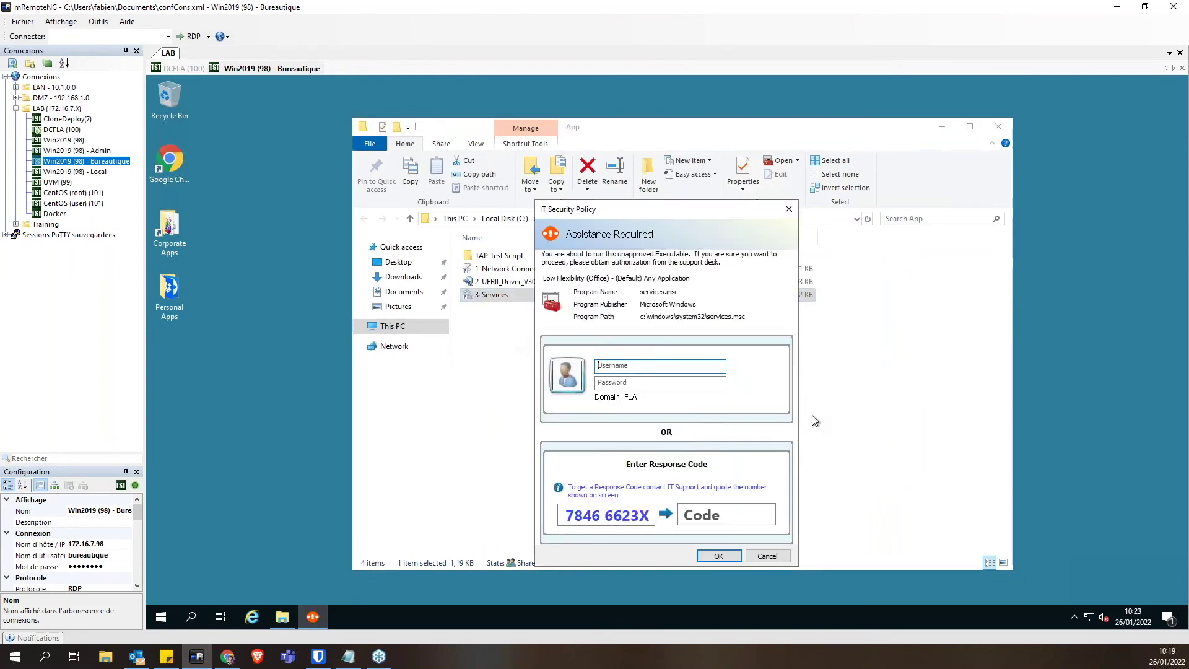
drag(652, 214, 710, 129)
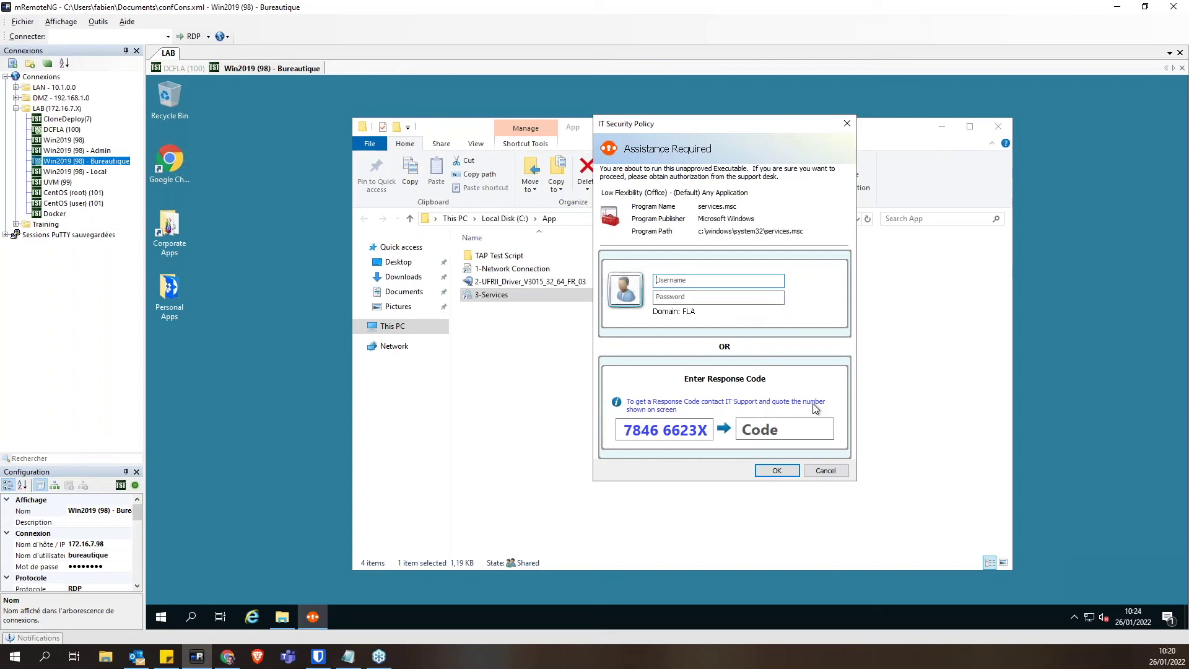
click(770, 434)
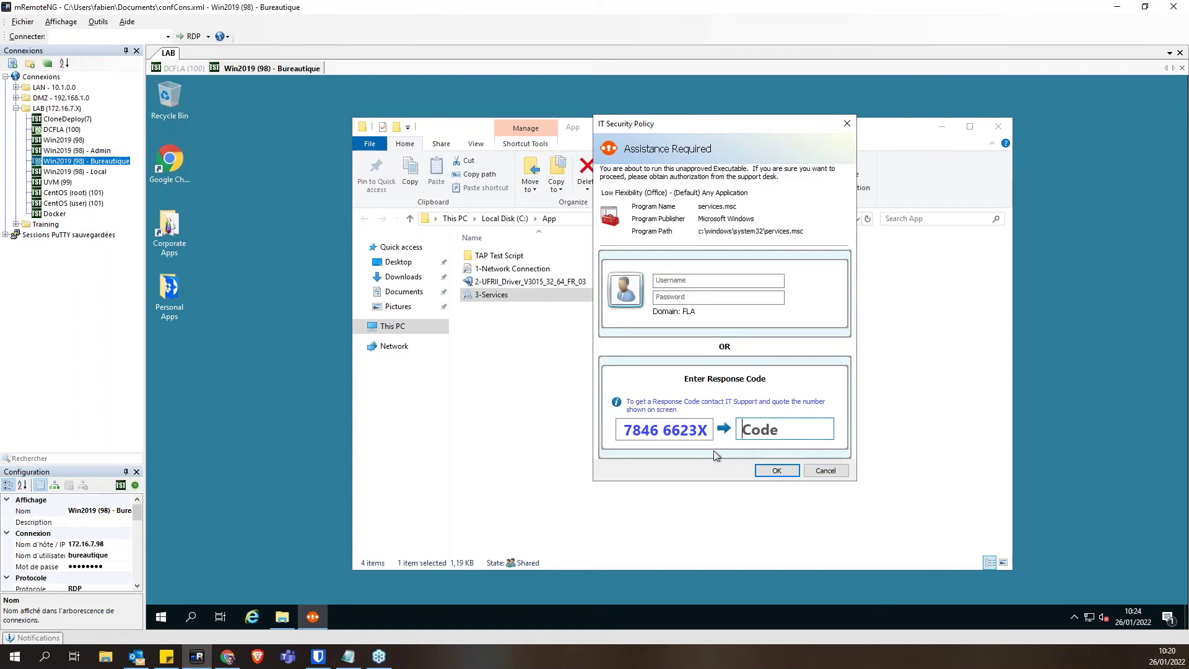
click(824, 471)
Step: Narrow the App folder window, open Personal Apps and arrange the two folders side by side
drag(353, 118, 661, 98)
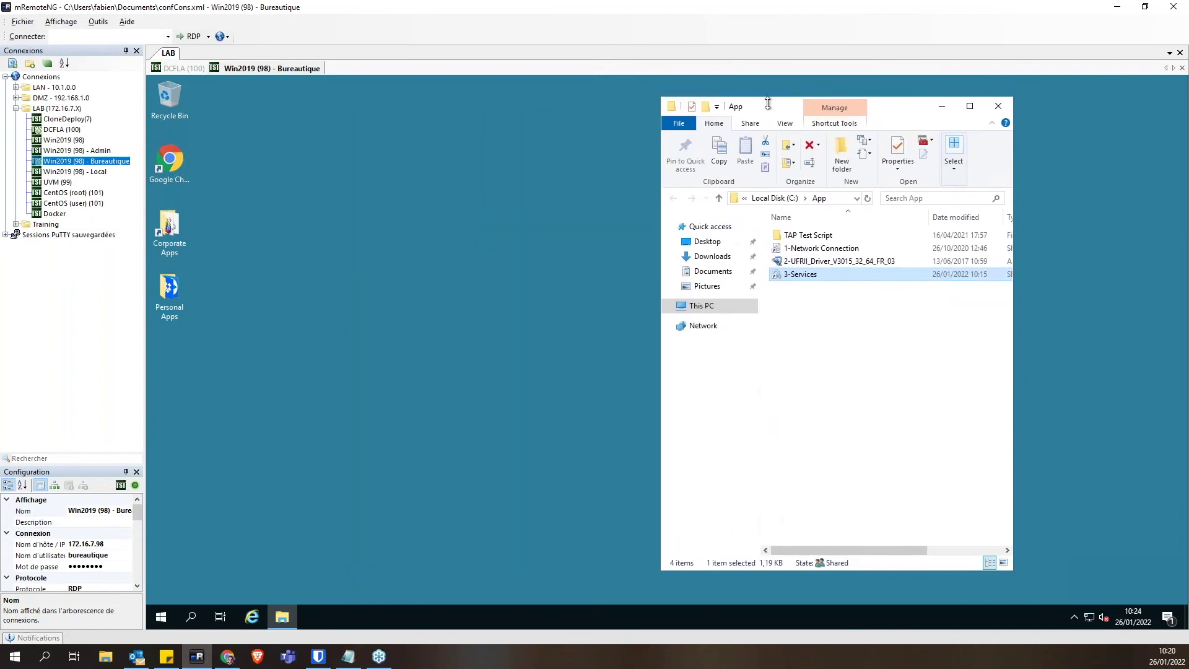
drag(769, 107, 896, 109)
click(925, 265)
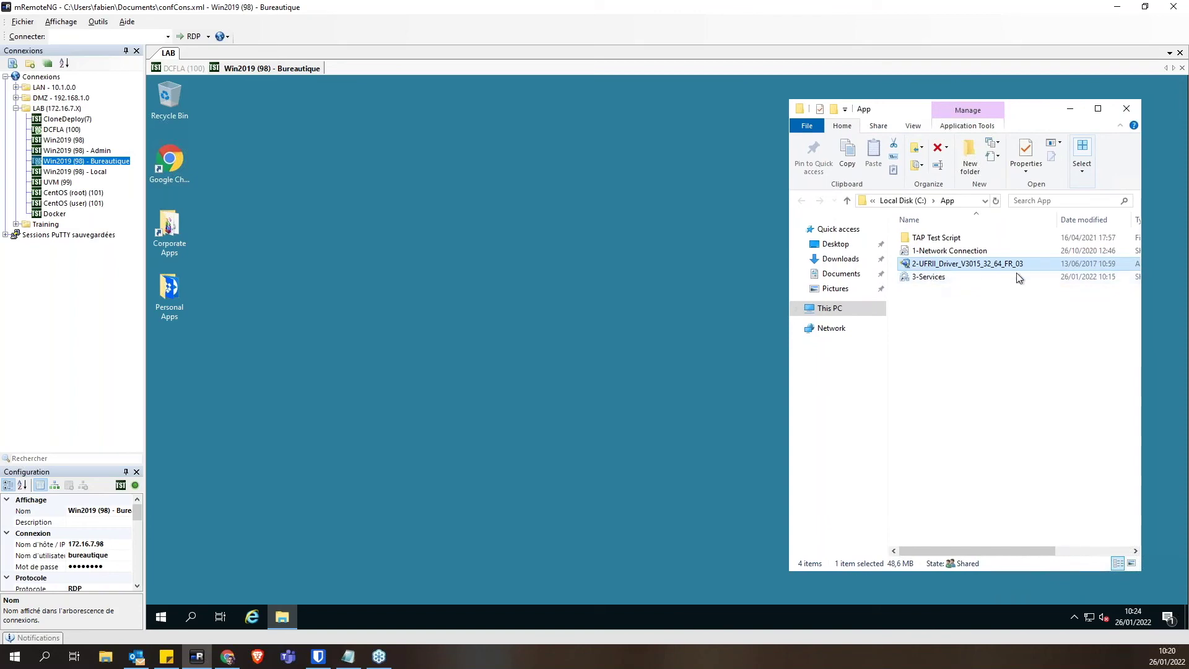
click(661, 367)
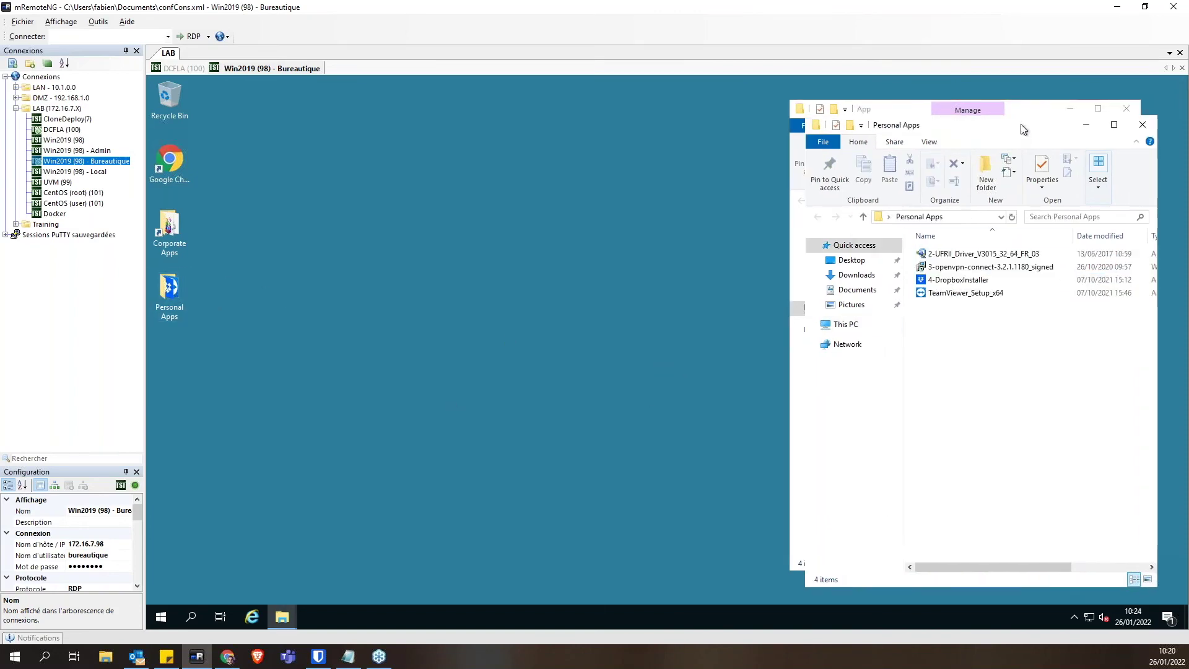
drag(1029, 115, 634, 115)
Step: Launch the UFRII driver from Personal Apps, cancel its assistance prompt, and launch the copy in the App folder for comparison
click(567, 242)
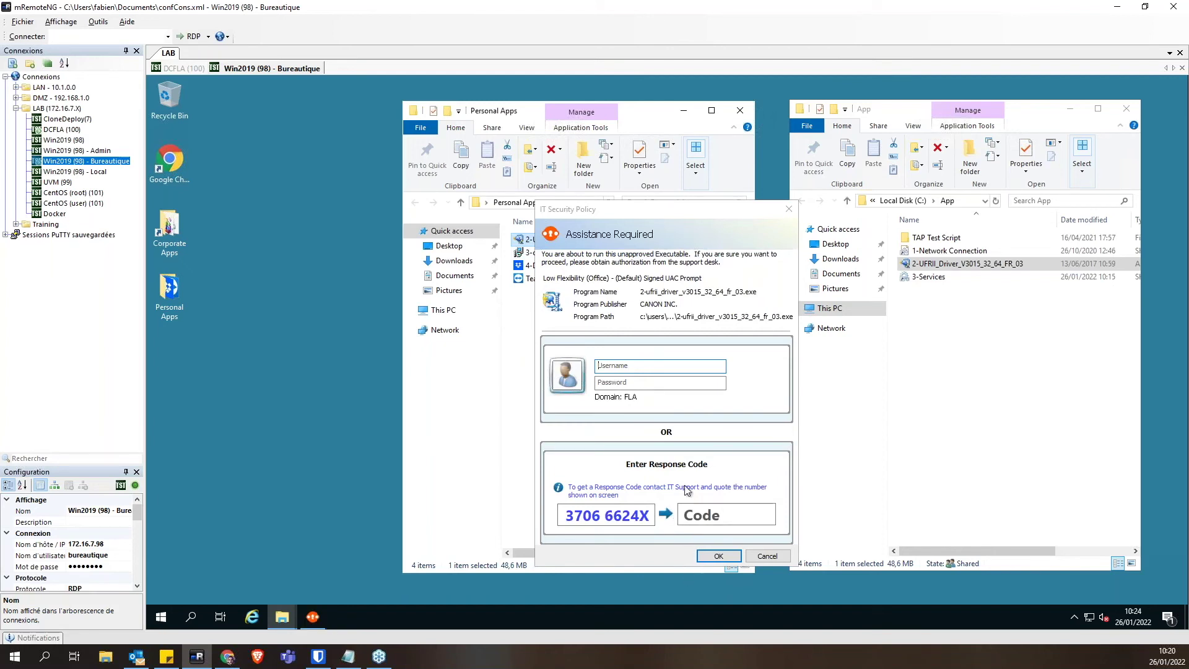
click(690, 451)
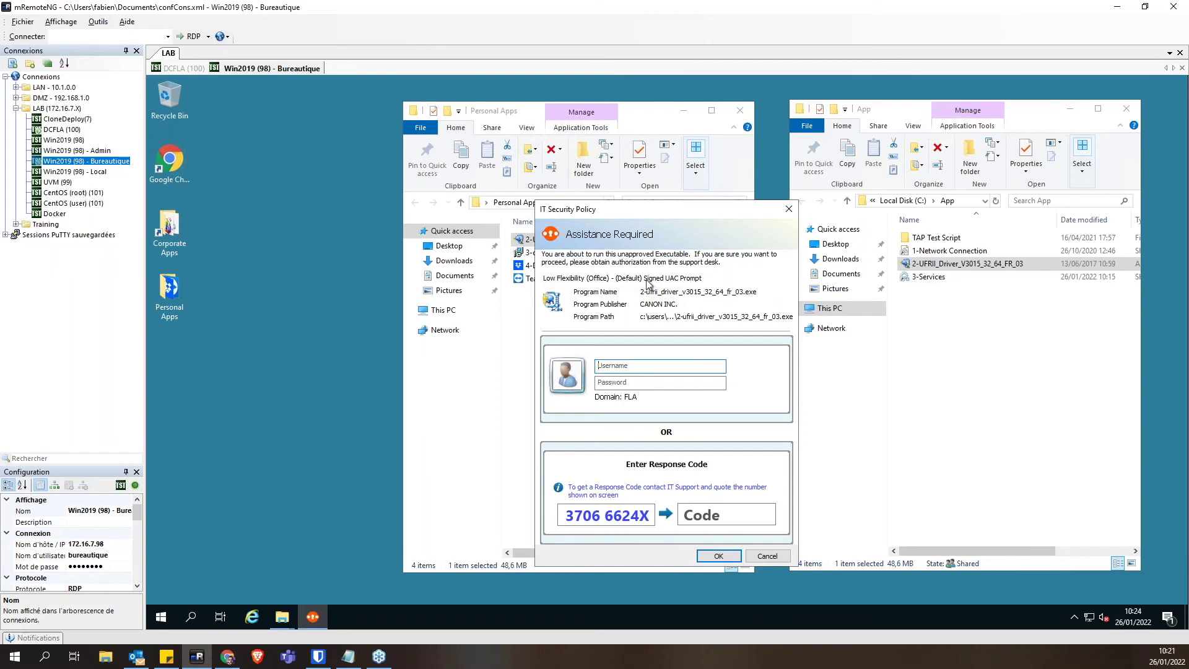
click(767, 556)
double_click(935, 265)
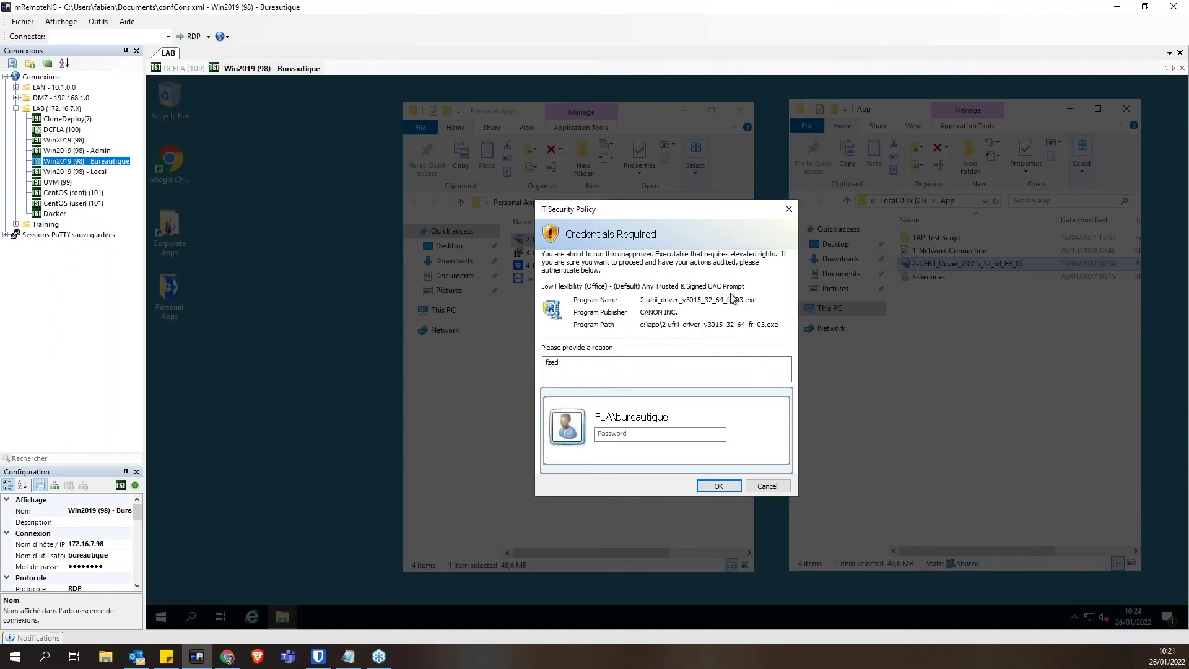
Step: Cancel the UFRII driver's credentials prompt, launch 4-DropboxInstaller from Personal Apps and decline its execution confirmation
click(759, 486)
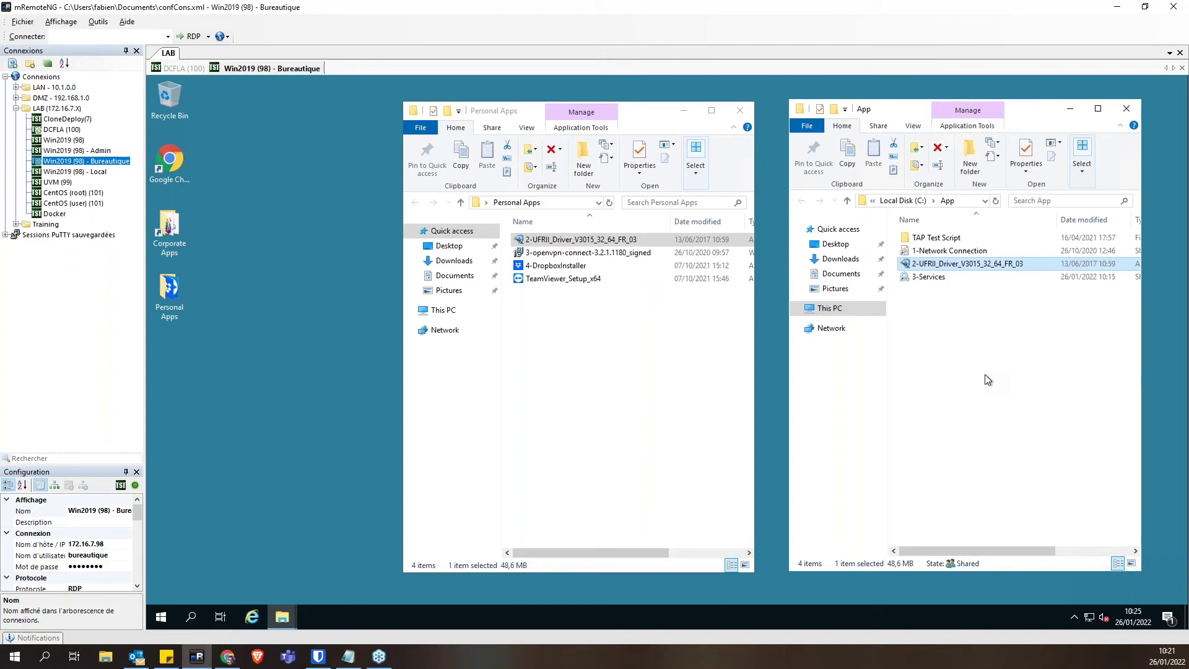
click(678, 395)
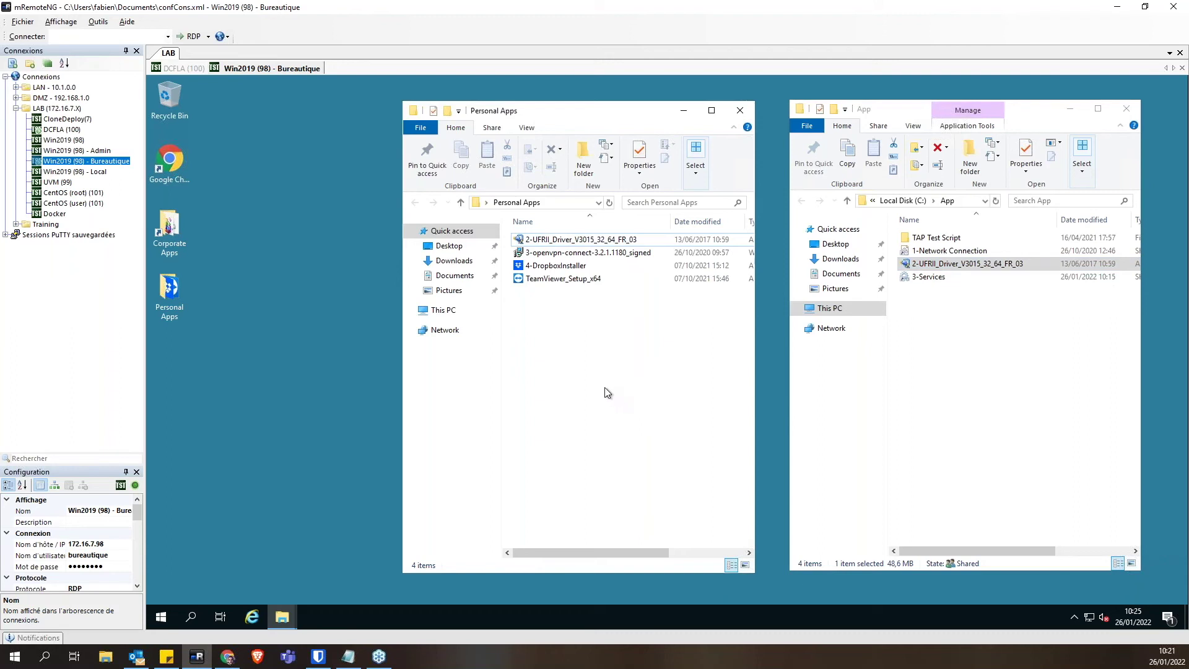
click(616, 268)
double_click(617, 273)
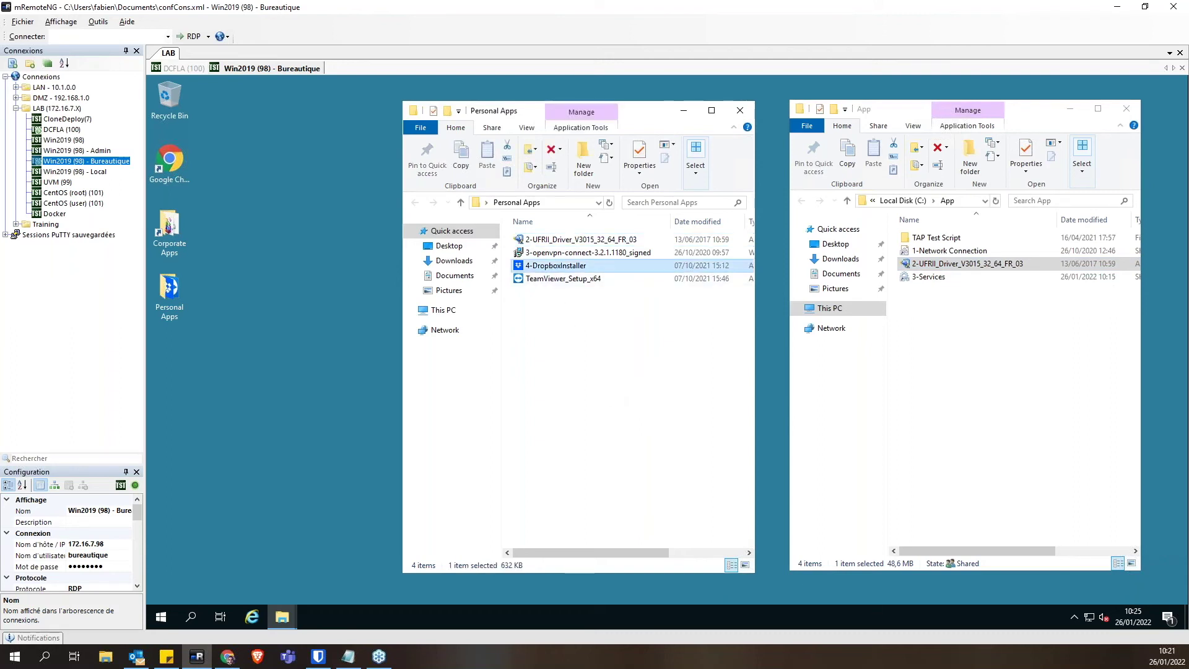
drag(675, 219, 660, 169)
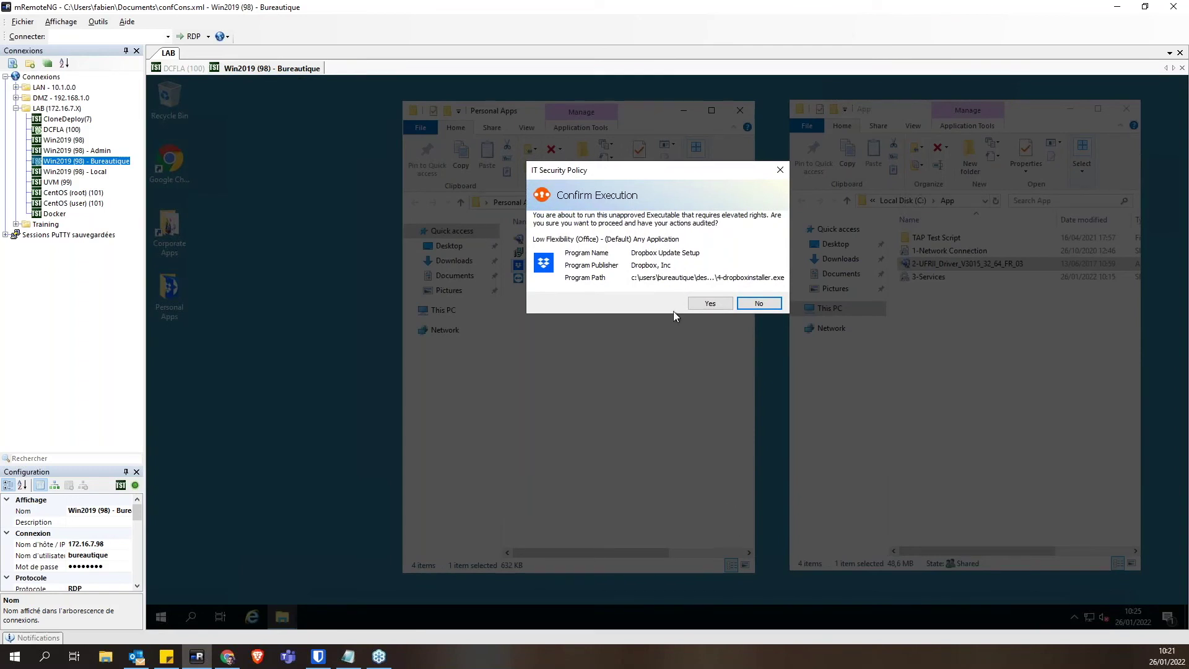
click(758, 304)
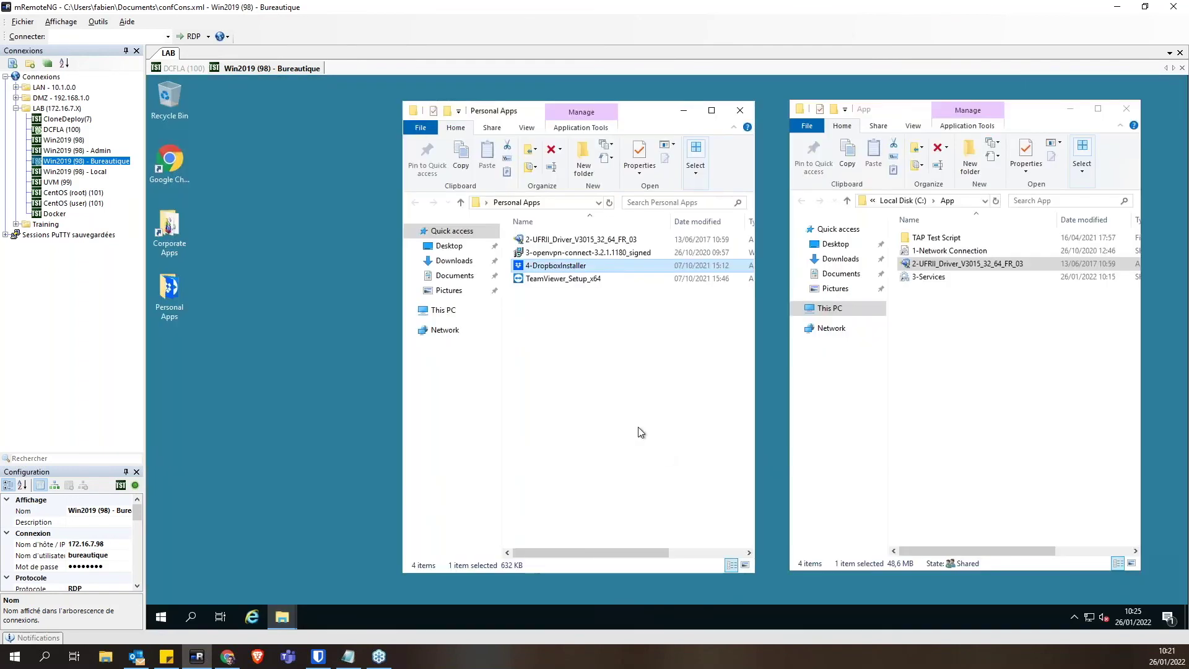
Step: Launch 4-DropboxInstaller again, approve its execution, cancel the support-desk assistance prompt and decline installing without administrator privileges
double_click(551, 270)
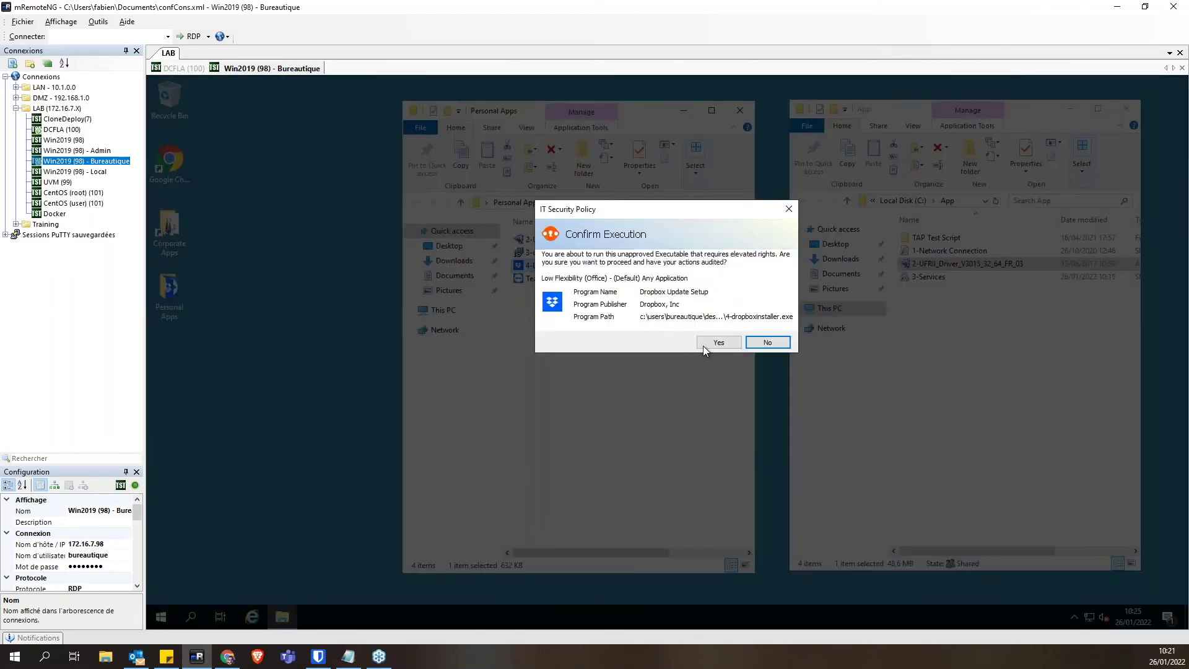
click(704, 345)
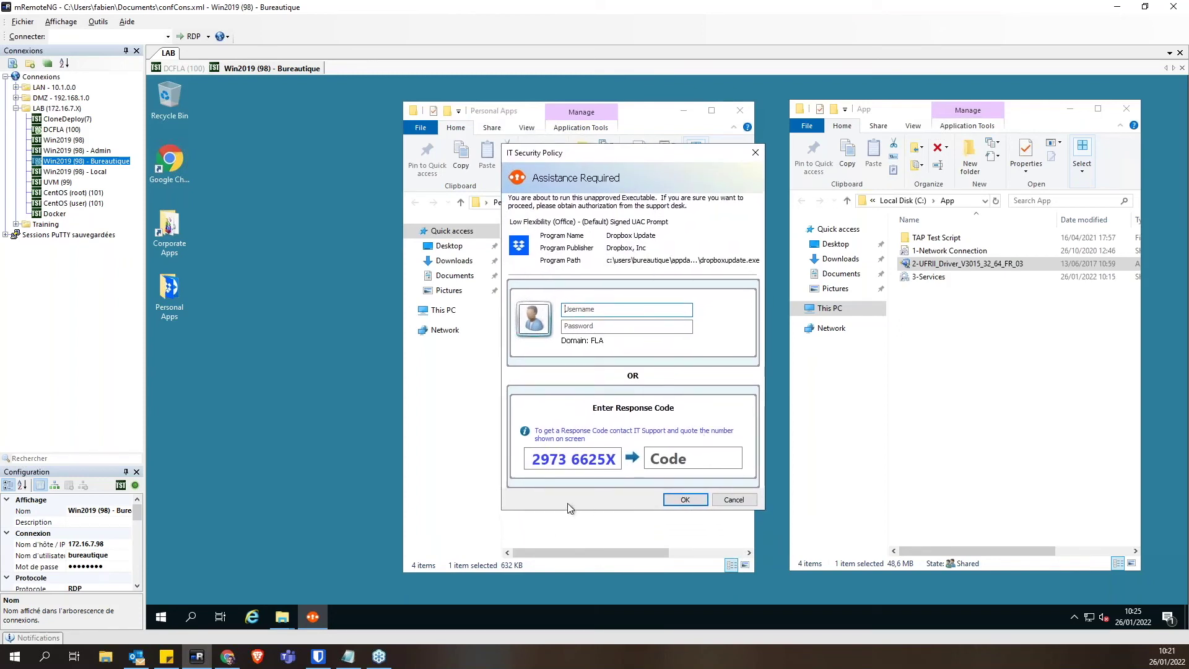
click(733, 500)
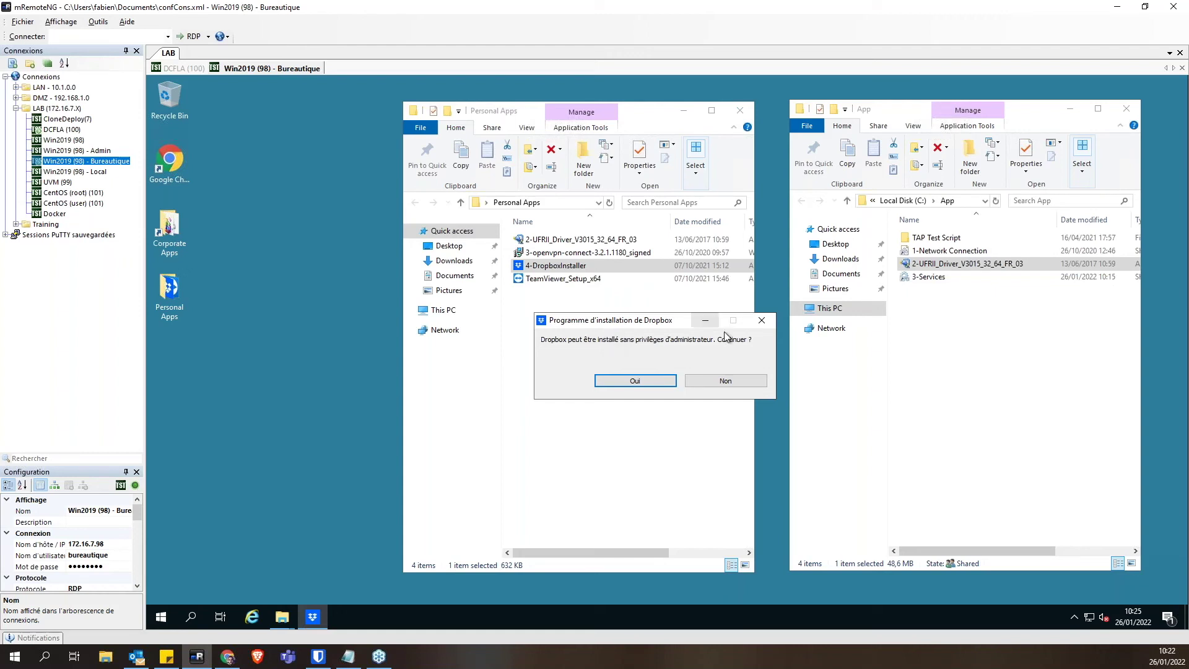
click(740, 381)
Step: Launch TeamViewer_Setup_x64 from Personal Apps, inspect its execution confirmation prompt and decline it
click(551, 282)
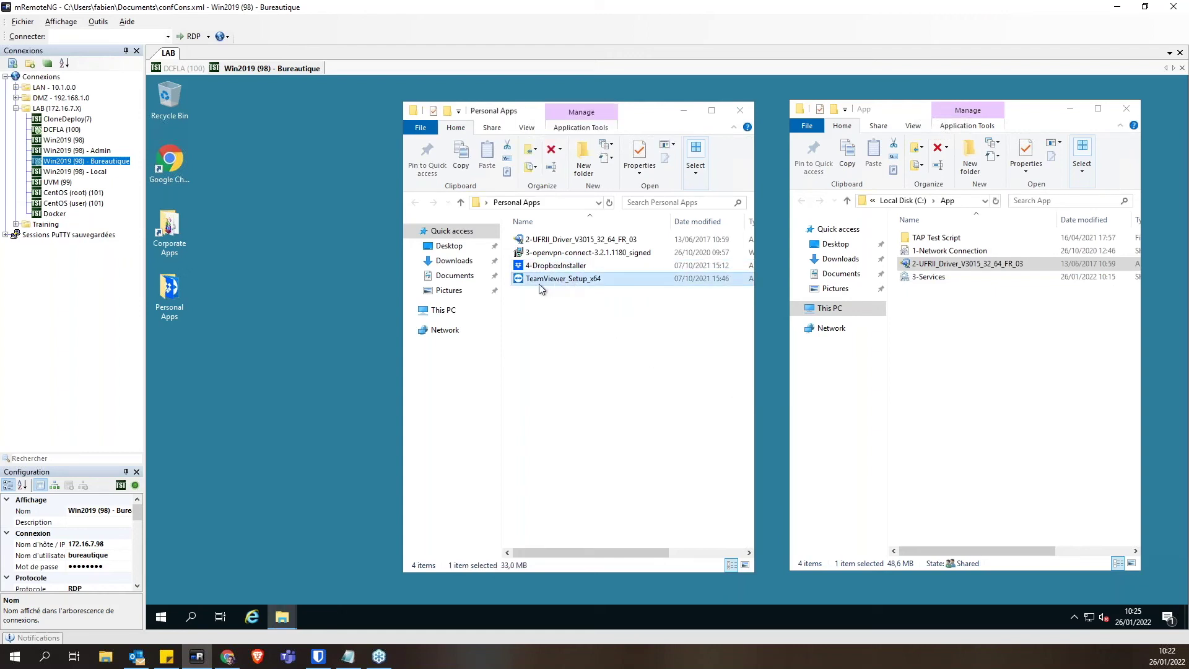
double_click(536, 280)
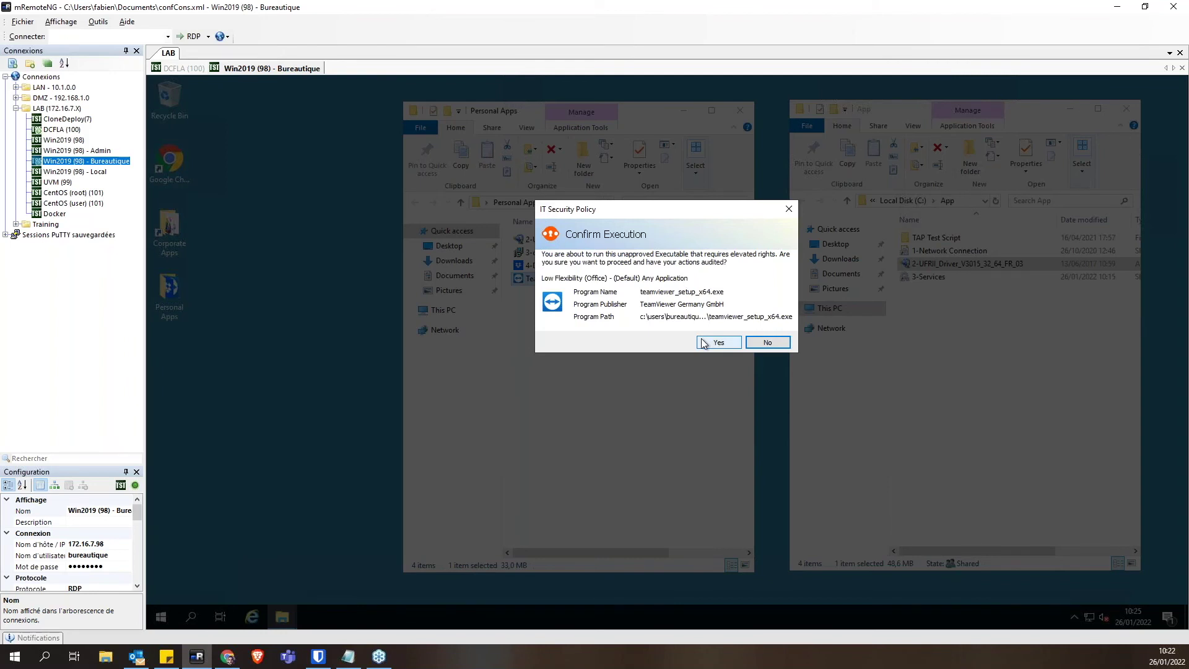
click(777, 346)
Step: Find and launch Notepad to check how a standard application starts, close it and clear the file selections in both folders
click(159, 618)
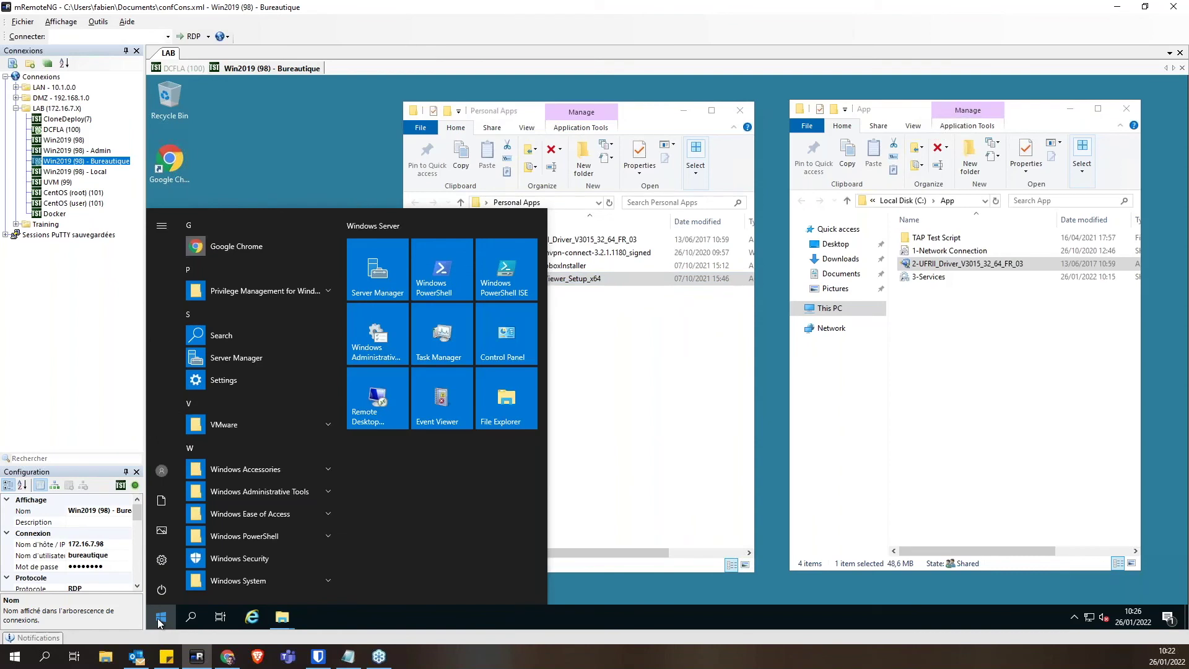
text(notepad)
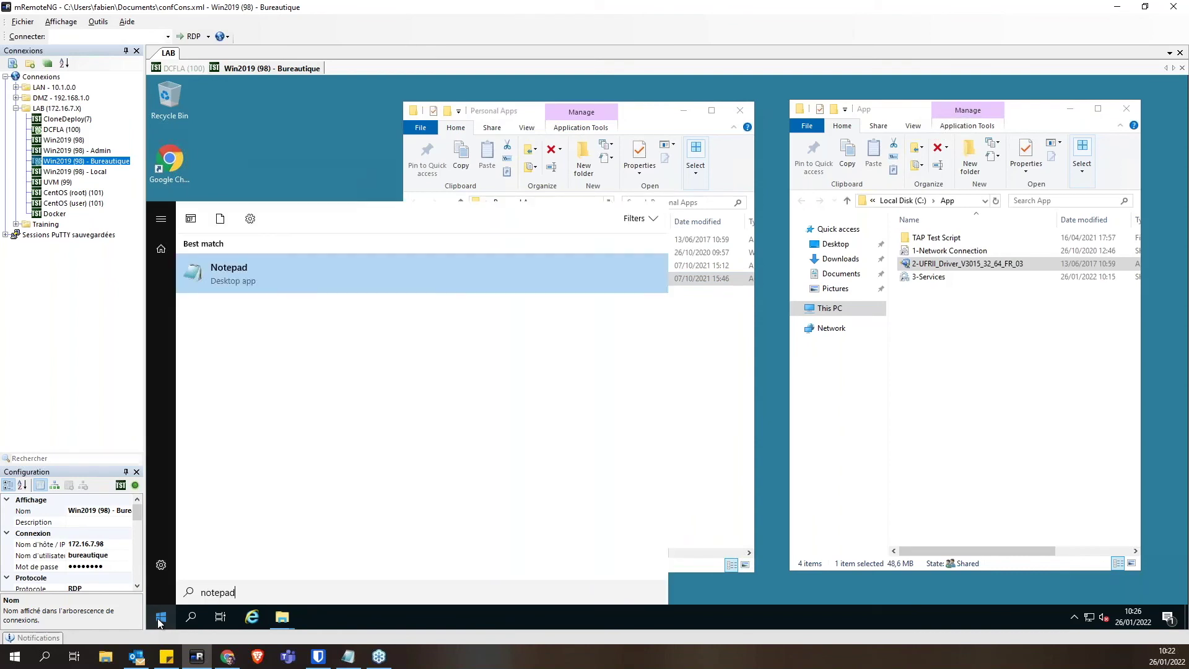
key(Return)
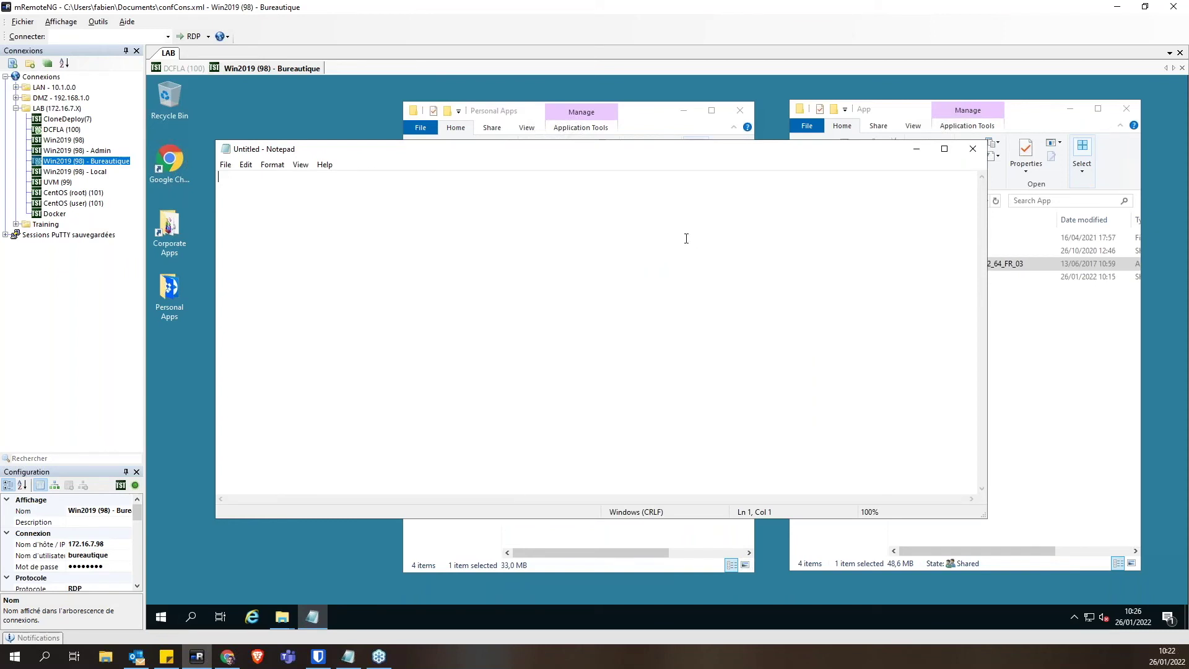
click(972, 149)
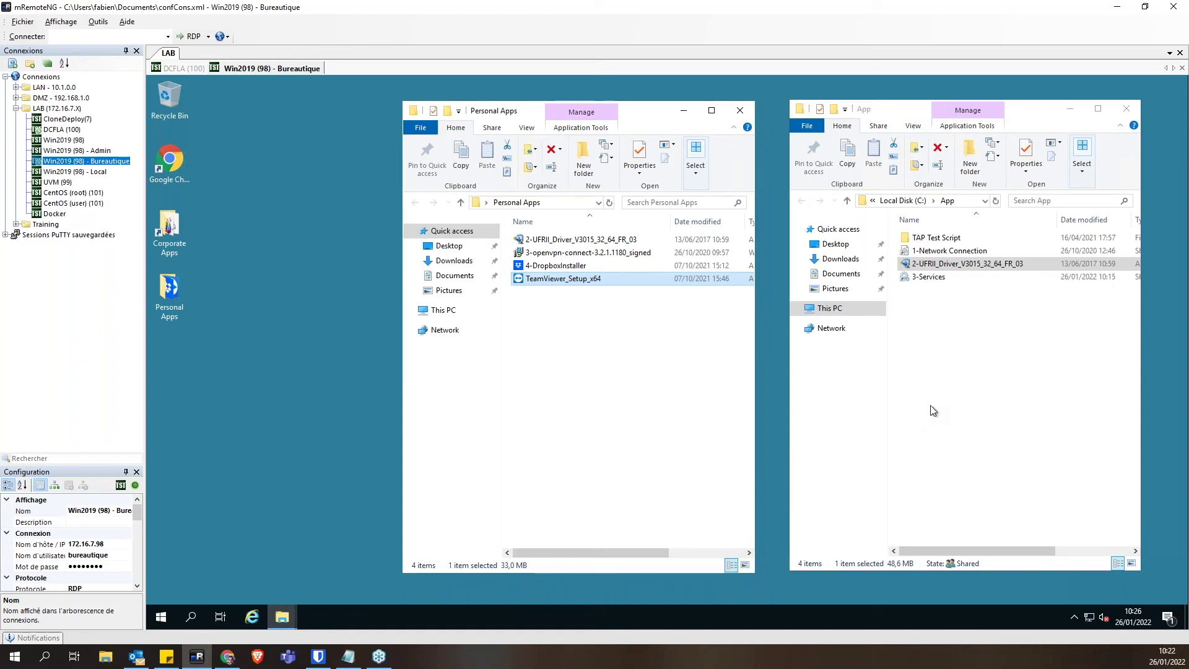
click(941, 377)
click(594, 371)
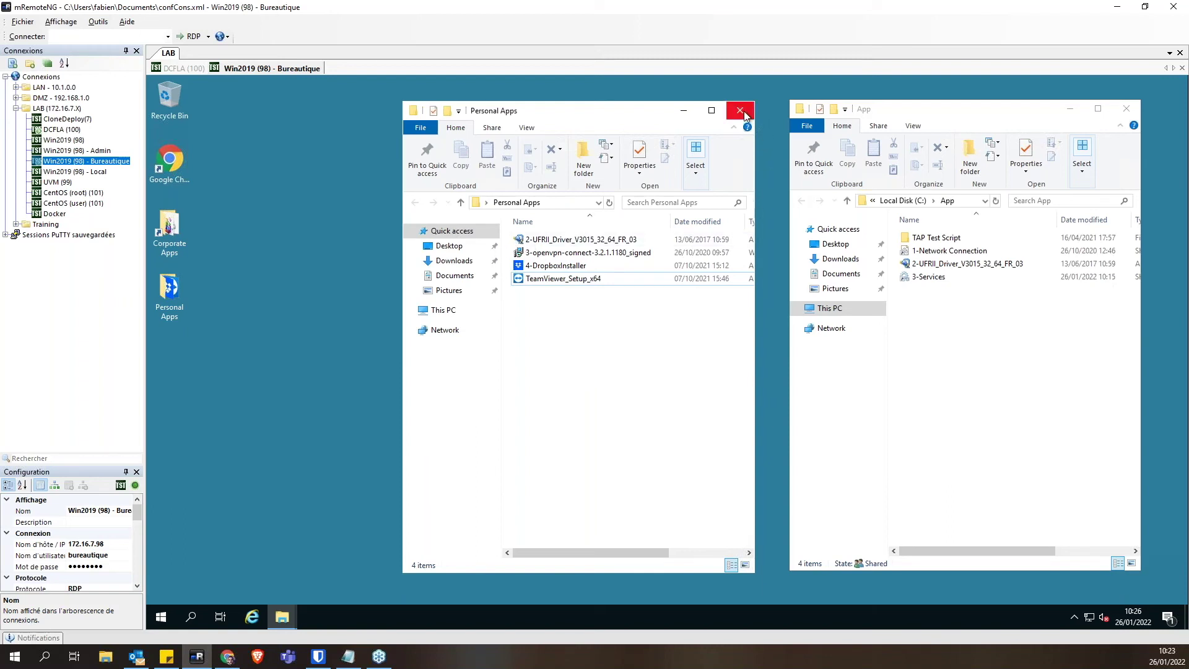
Step: Switch to the DCFLA session and open the ##DEMO APP## application group in the Privilege Management policy
click(182, 69)
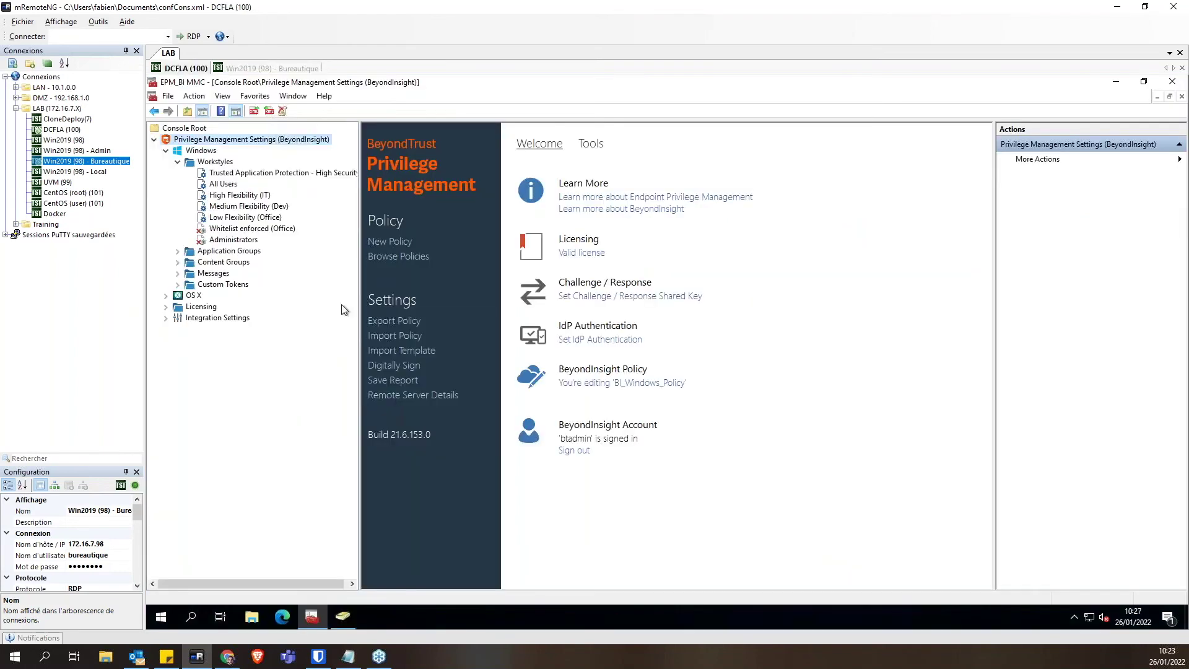
click(178, 251)
click(235, 262)
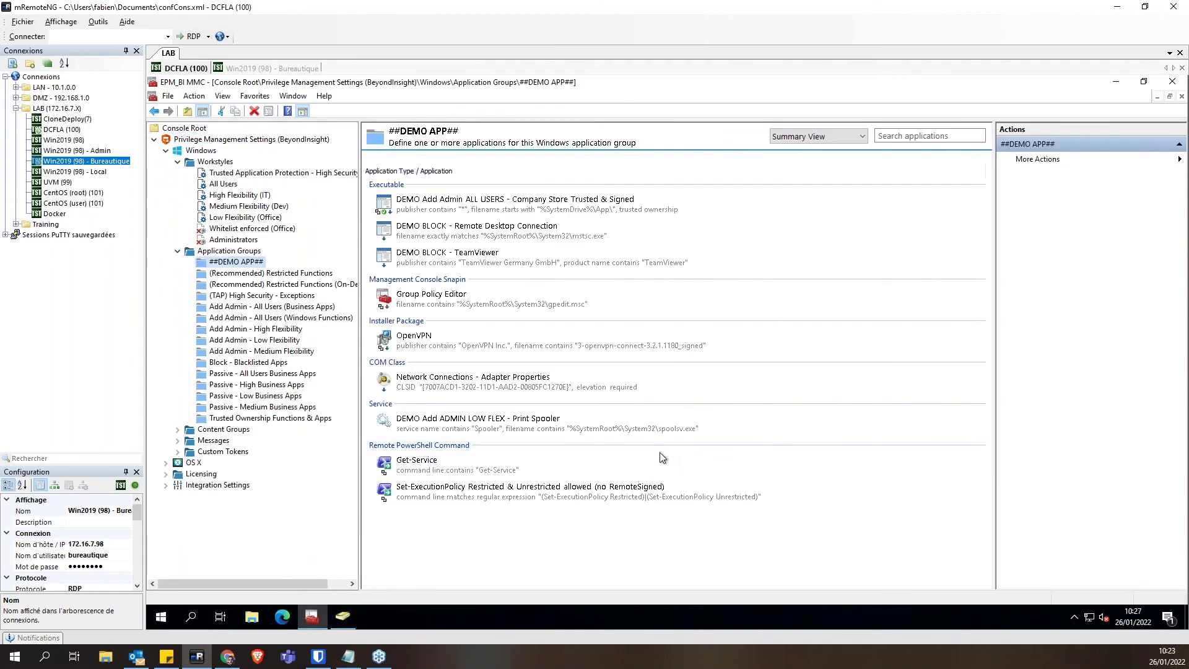
Step: Copy the "DEMO Add Admin ALL USERS - Company Store Trusted & Signed" rule into the Add Admin - All Users (Business Apps) group
click(582, 210)
right_click(527, 199)
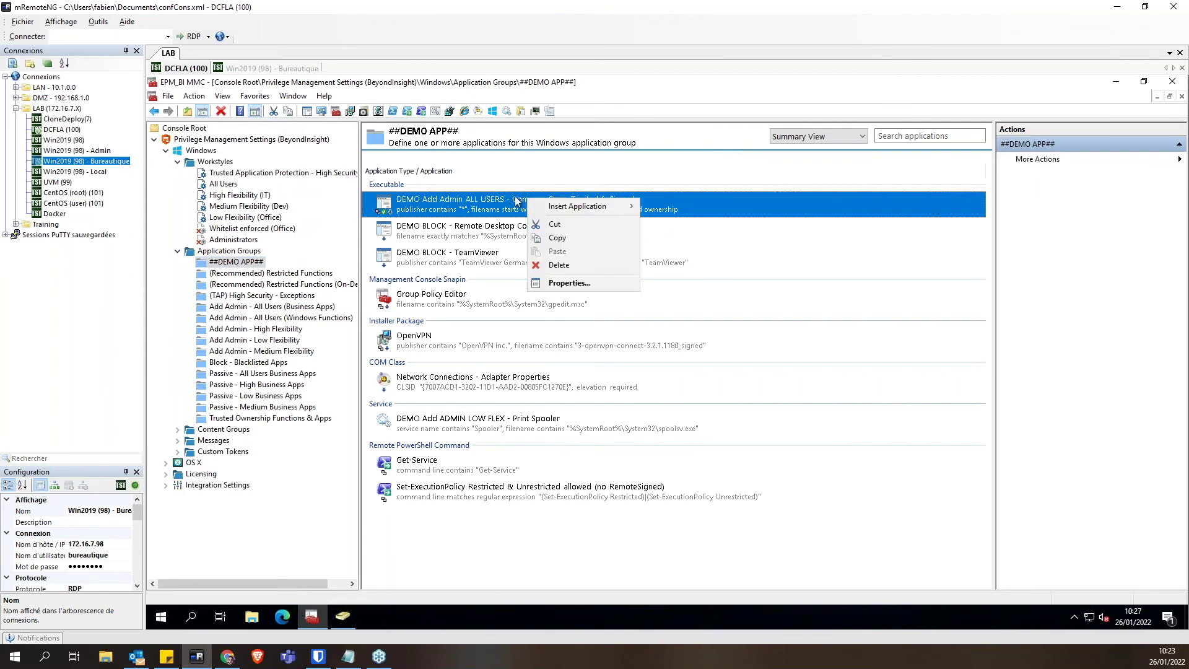
click(487, 215)
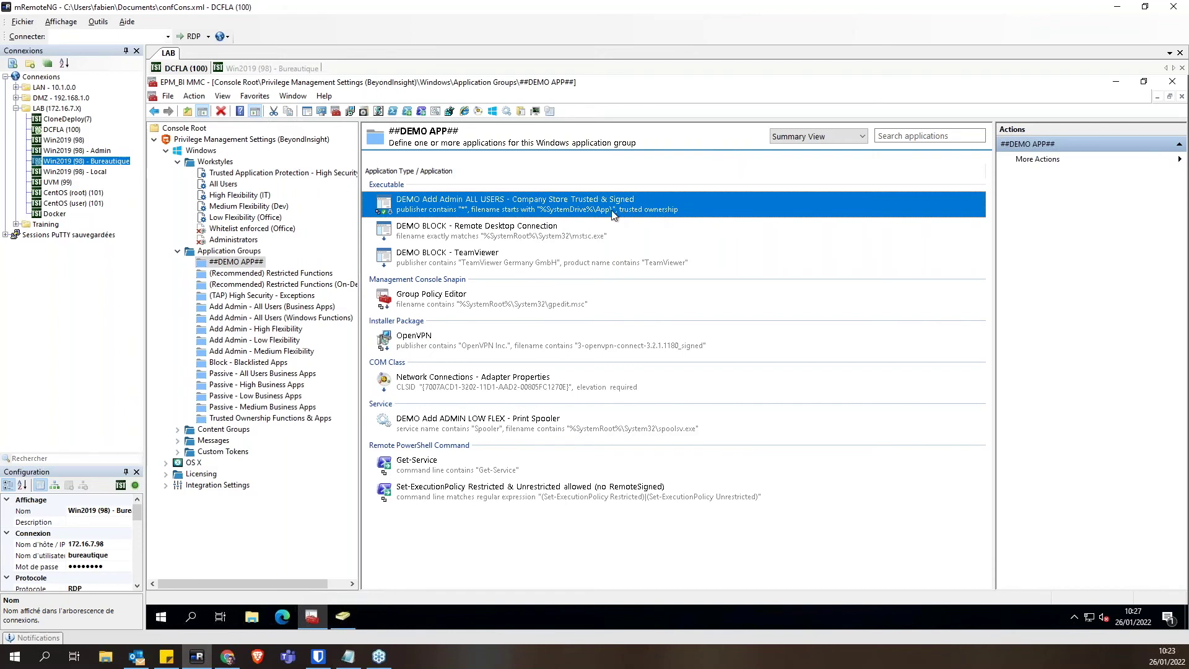
right_click(519, 210)
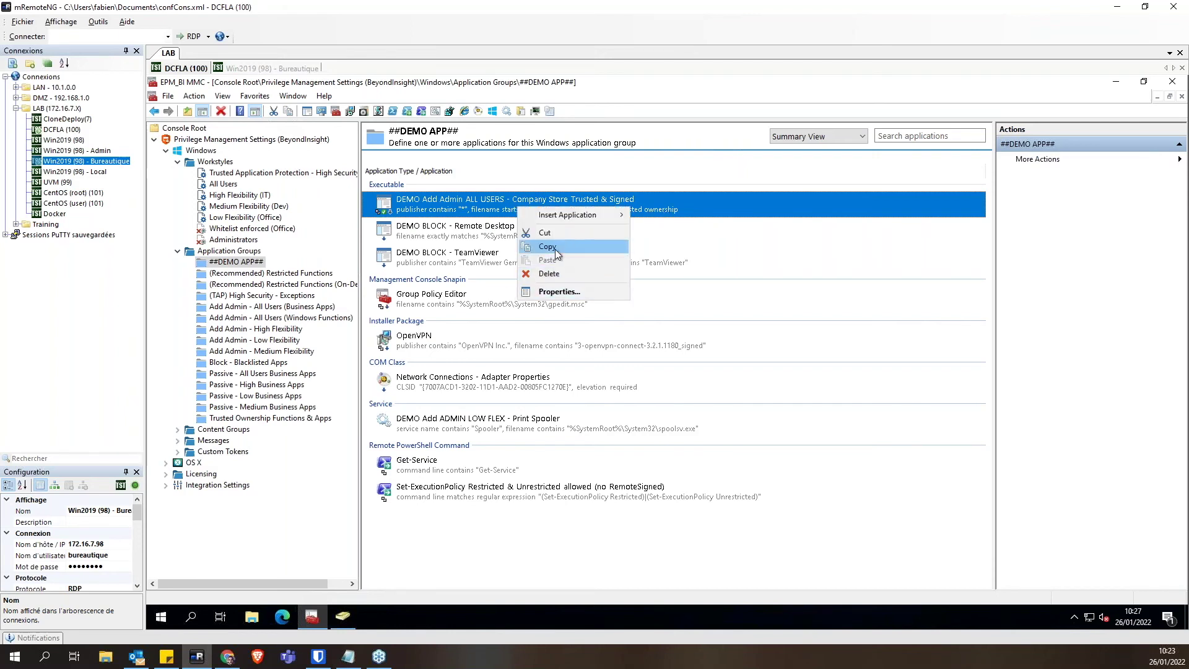
click(555, 248)
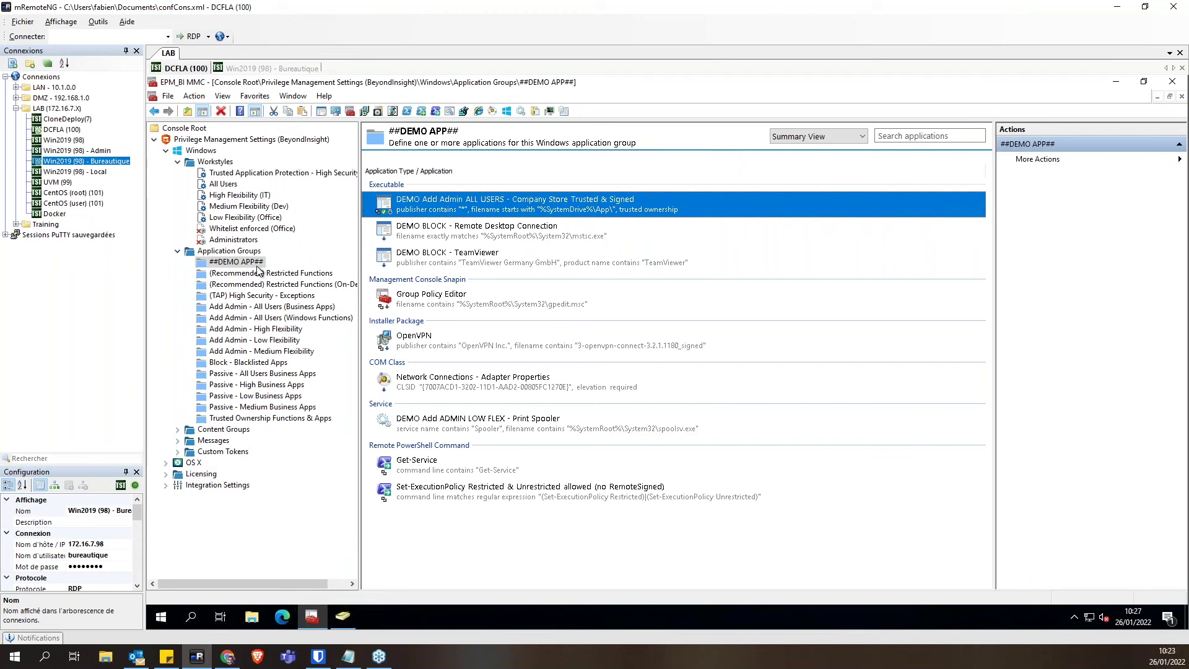
click(260, 307)
right_click(530, 367)
click(576, 420)
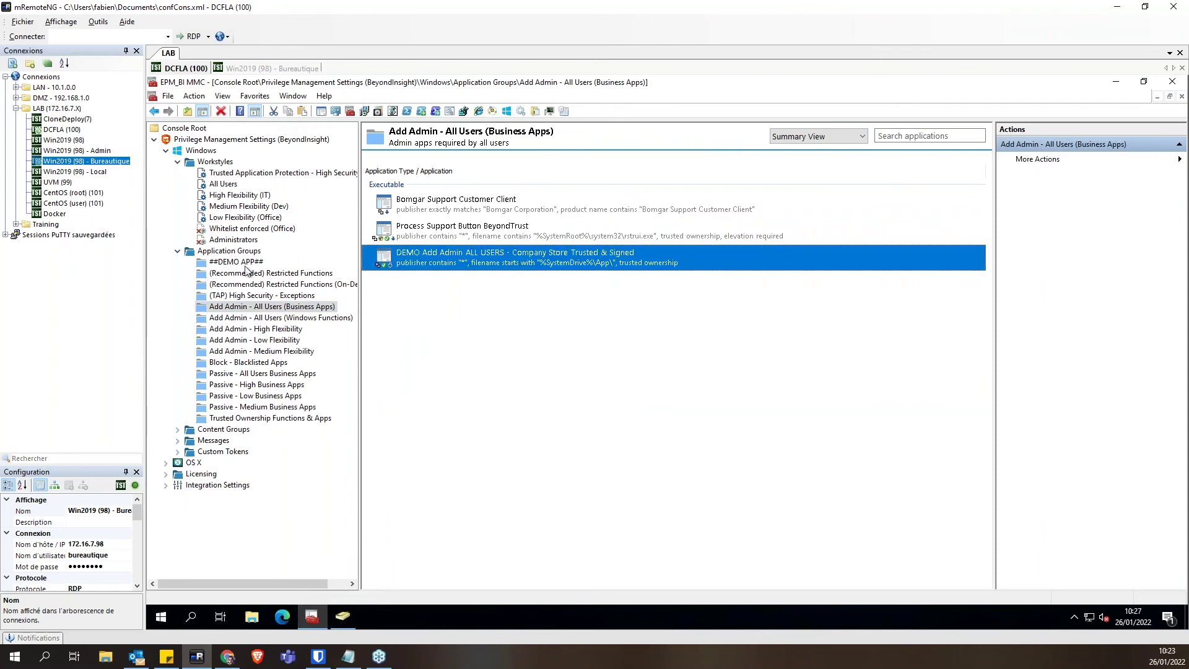
Step: Copy the "DEMO BLOCK - TeamViewer" rule from ##DEMO APP## into the Block - Blacklisted Apps group
click(237, 262)
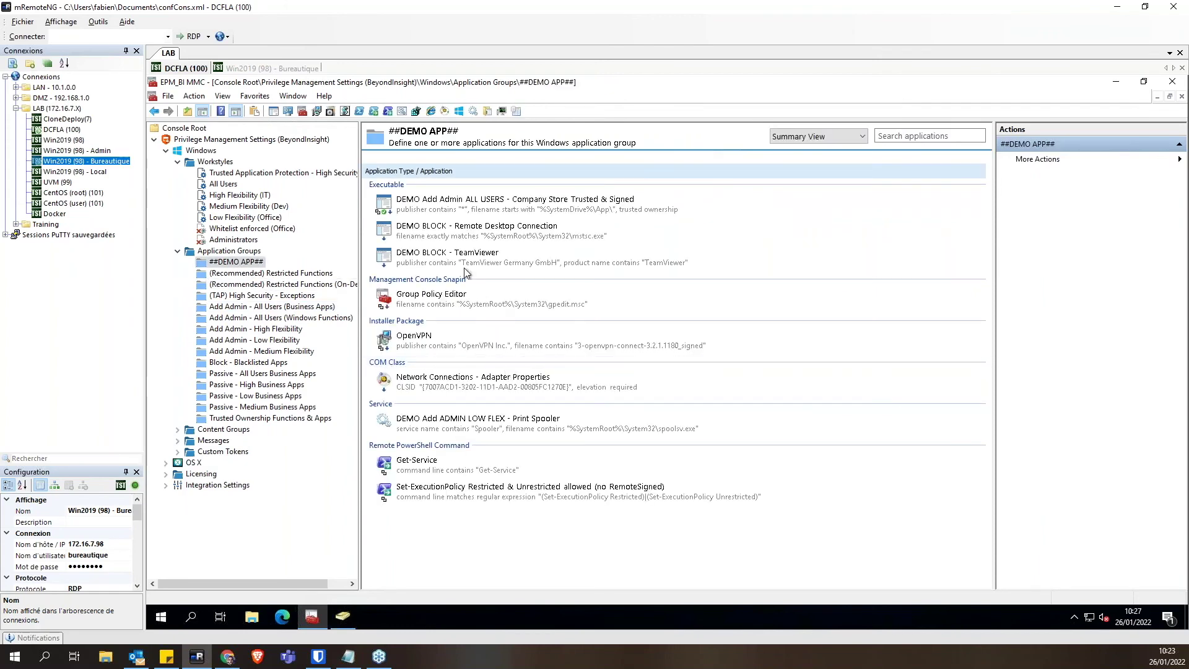
right_click(449, 258)
click(490, 299)
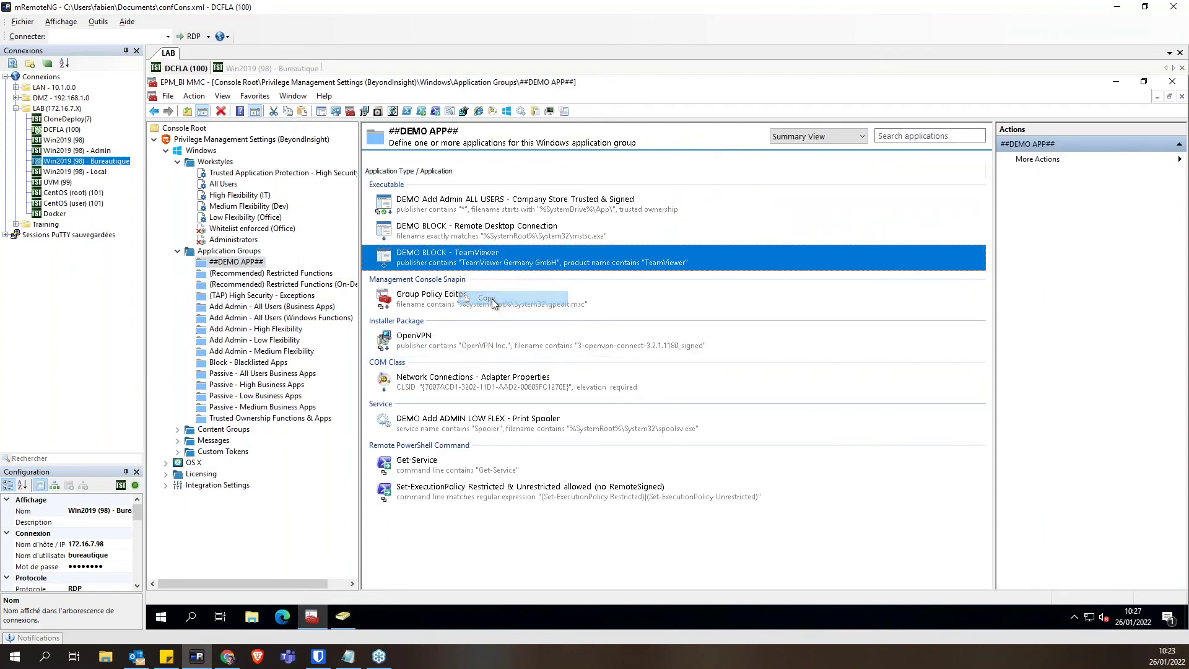
click(251, 363)
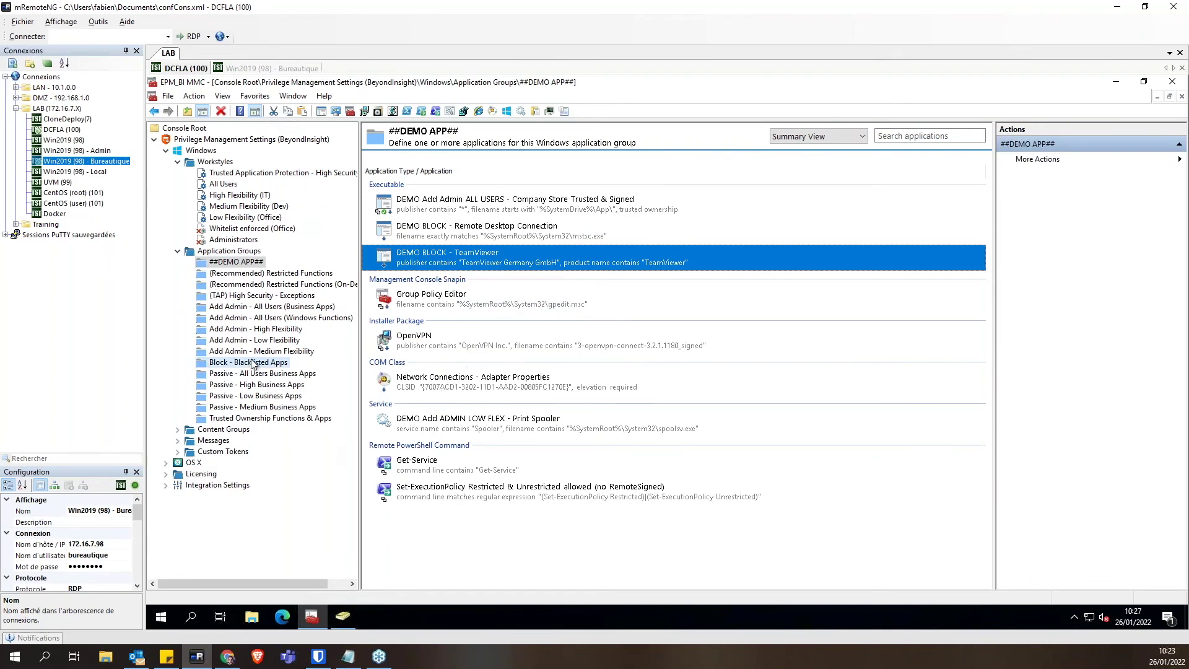
right_click(457, 337)
click(513, 392)
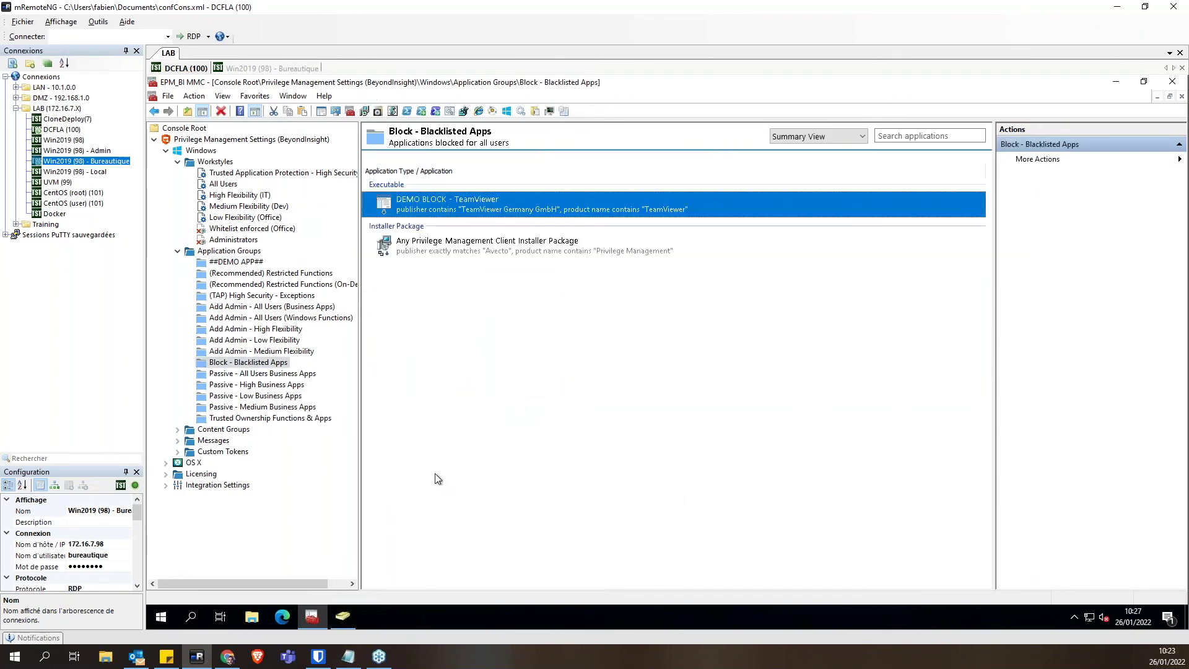
Step: Copy the "DEMO Add ADMIN LOW FLEX - Print Spooler" service rule from ##DEMO APP## into the Add Admin - Low Flexibility group
click(254, 262)
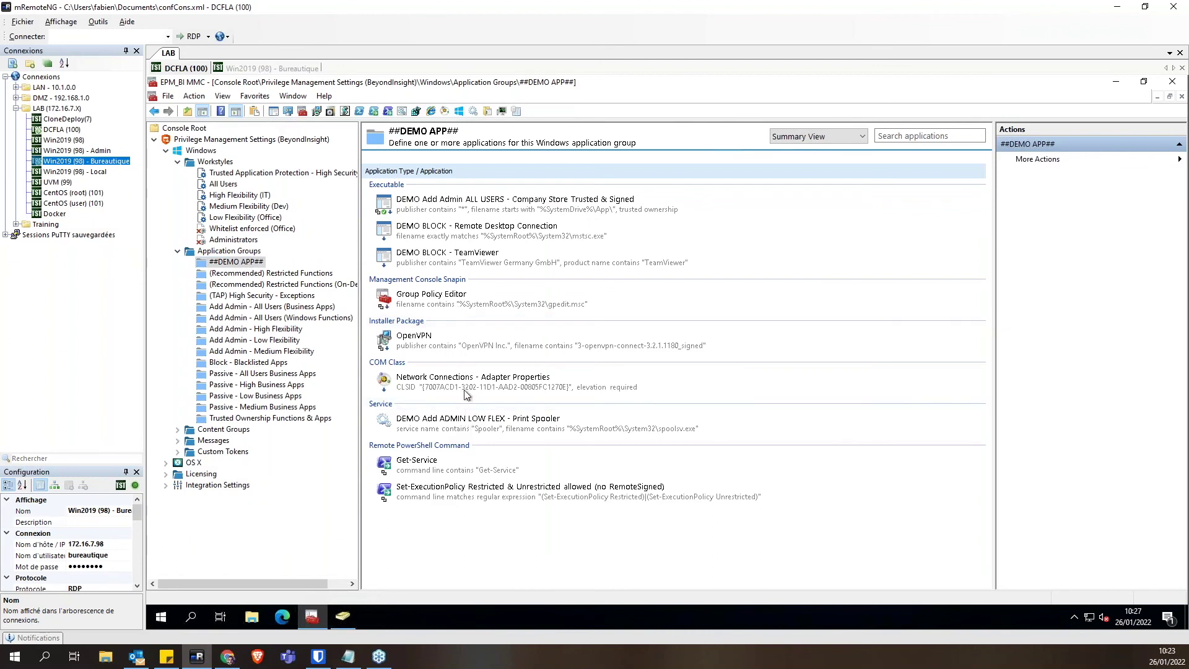
right_click(498, 433)
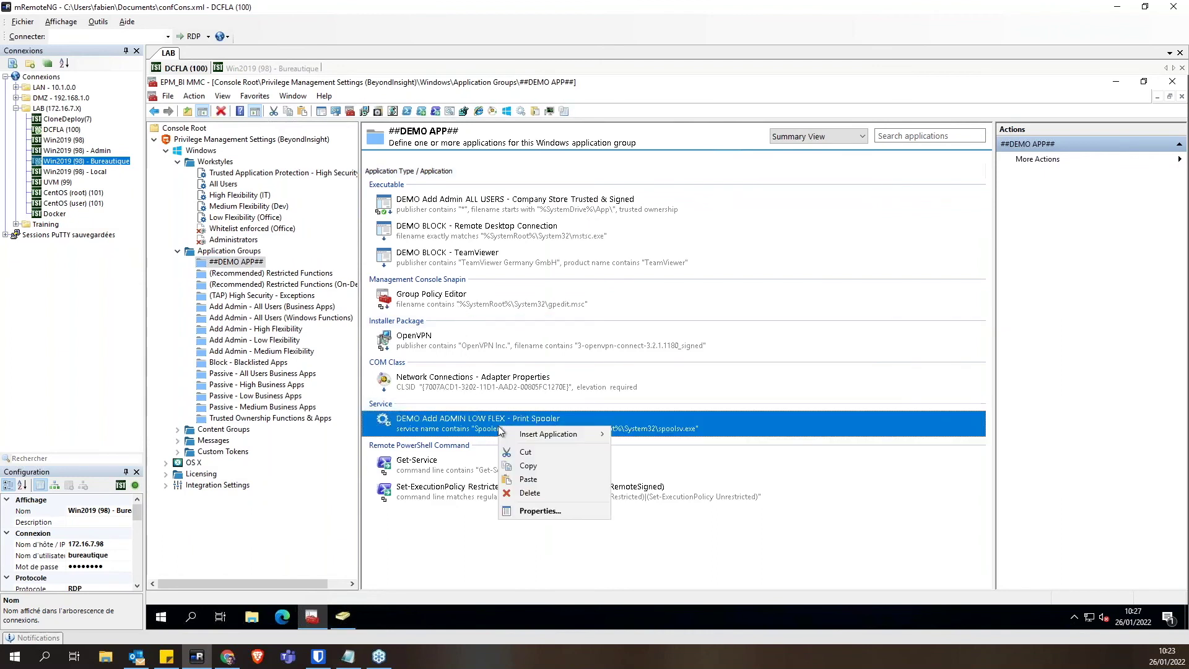
click(532, 471)
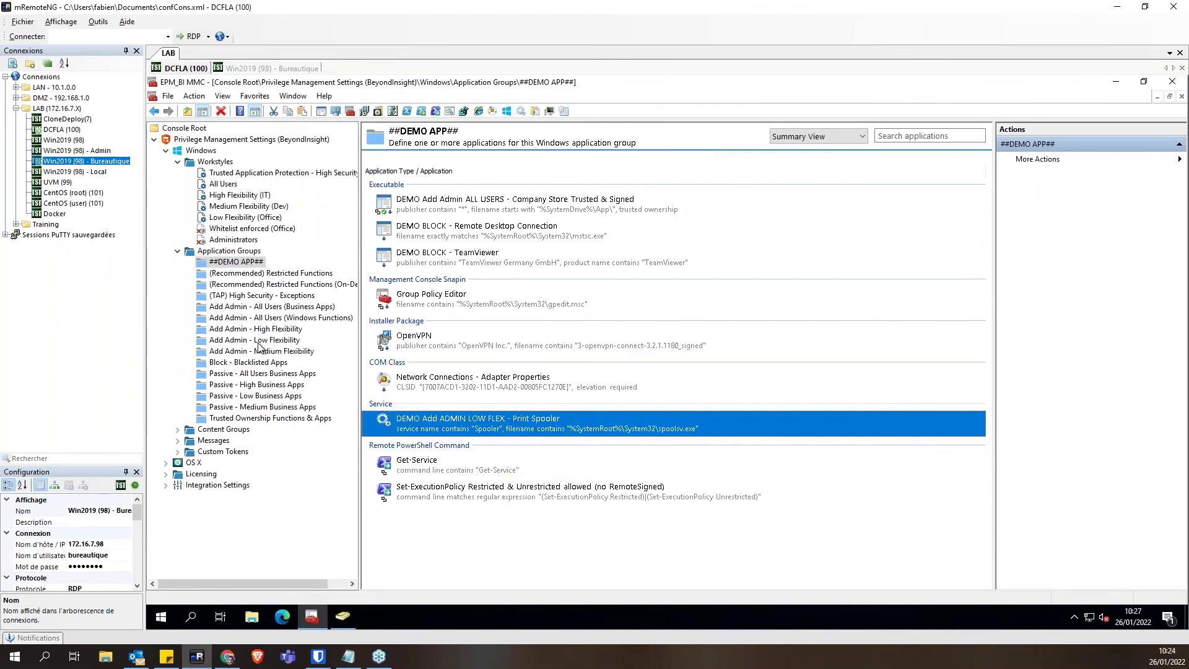
click(255, 341)
right_click(460, 271)
click(488, 323)
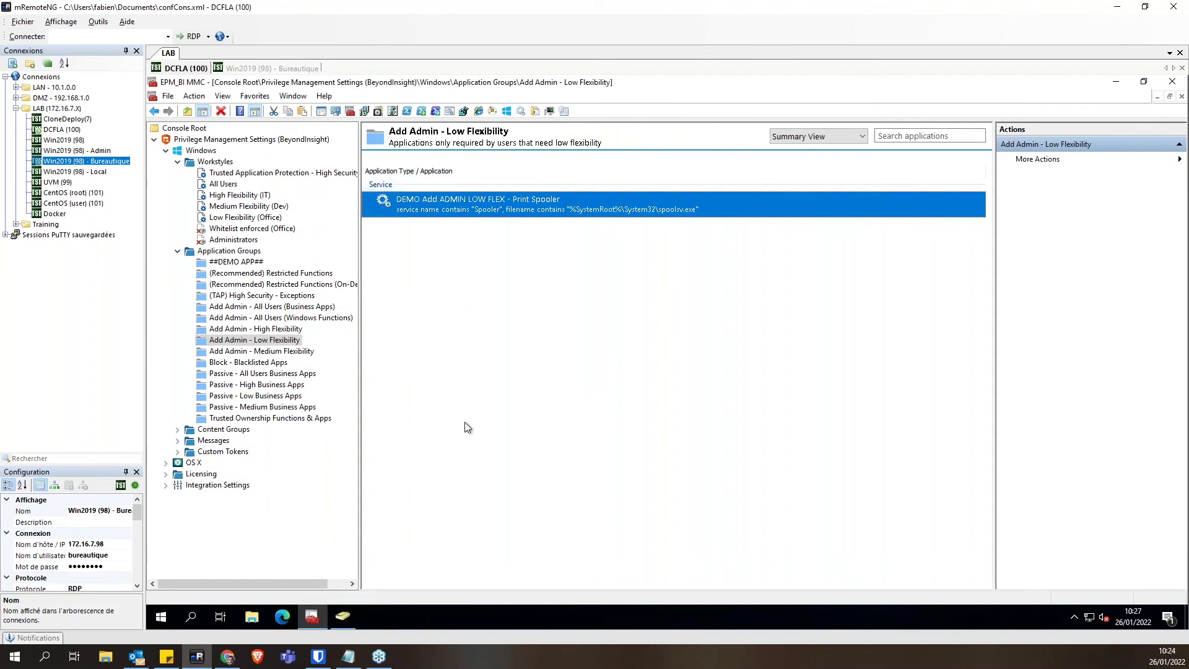
click(592, 418)
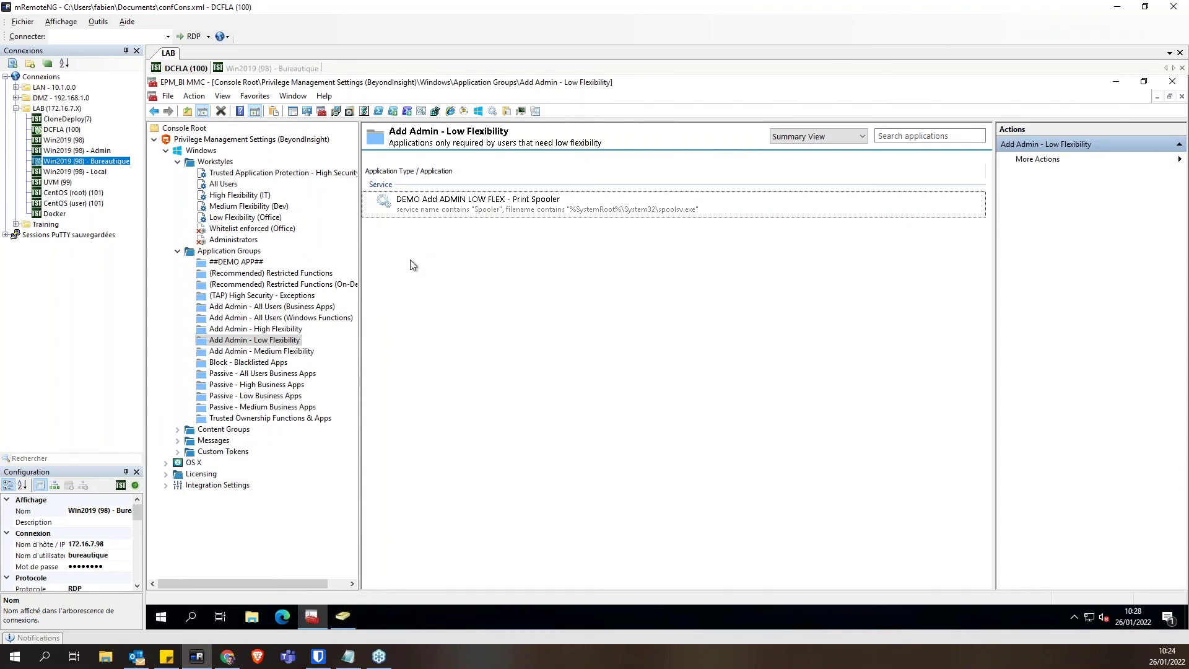
Step: Upload the changed Privilege Management Settings policy to BeyondInsight
click(211, 140)
right_click(211, 139)
click(260, 179)
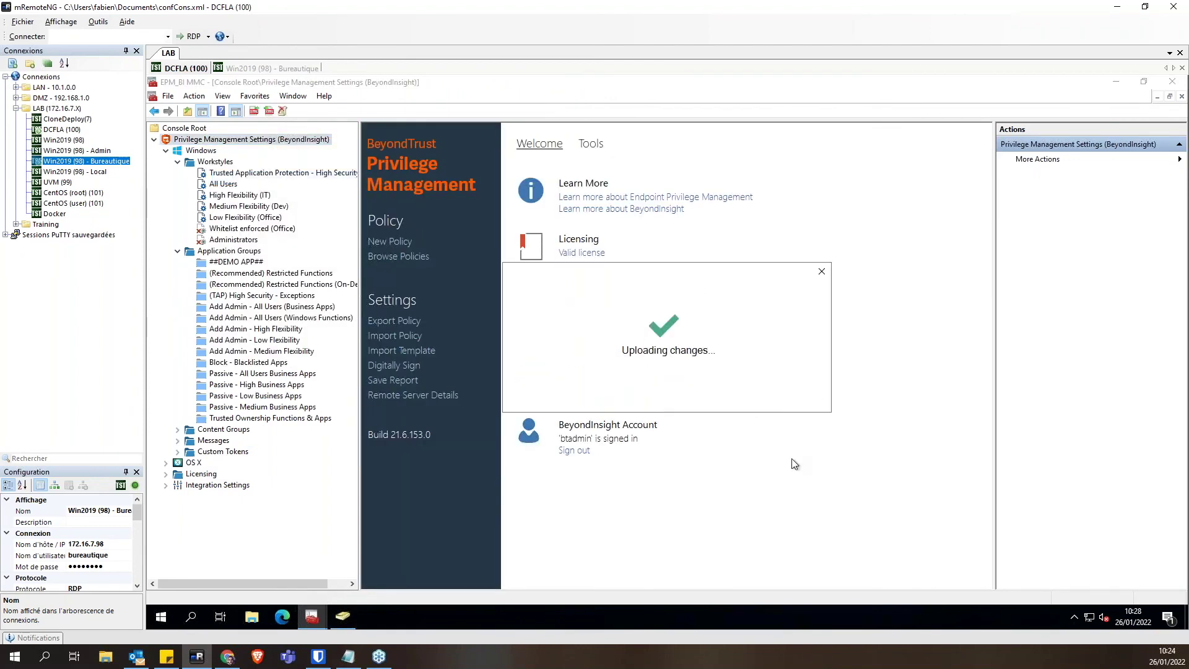
Step: Switch to the Win2019 Bureautique session, update the Privilege Management policy on that machine and return to the App folder
click(265, 68)
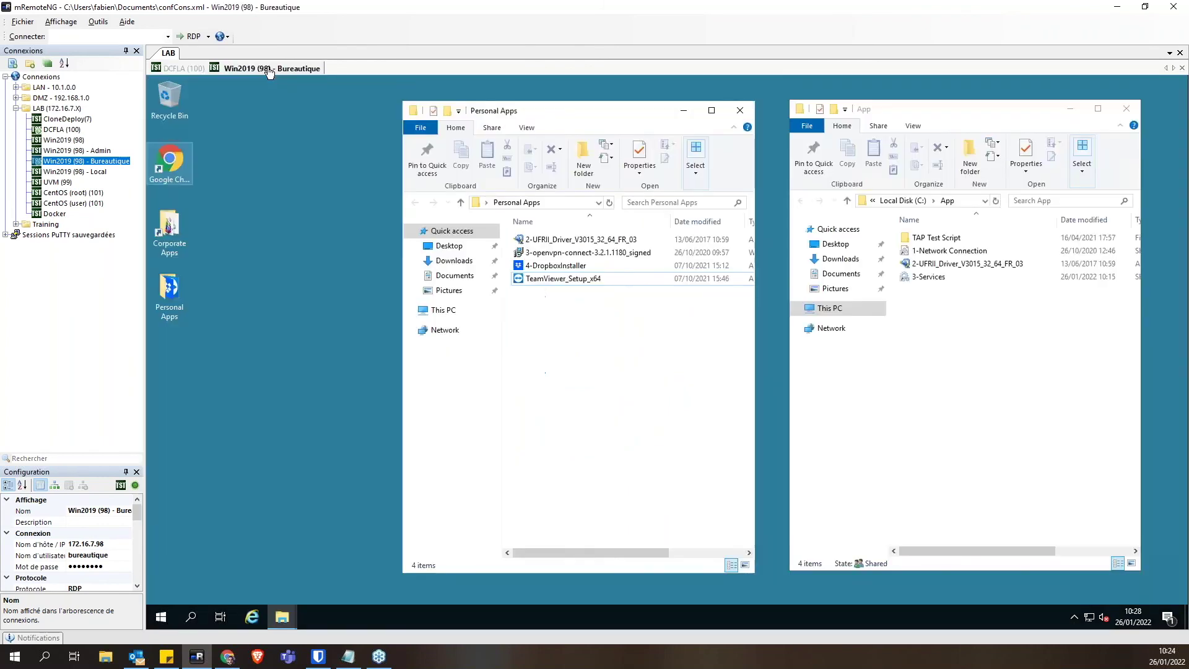
click(1075, 618)
click(1050, 598)
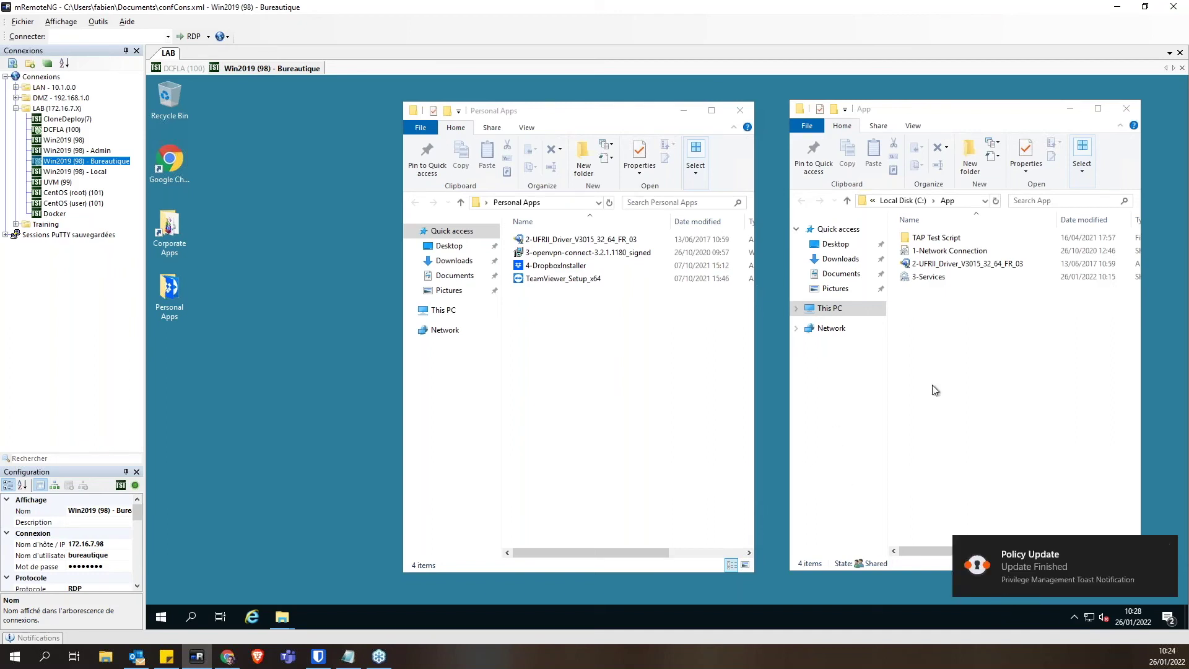
click(958, 373)
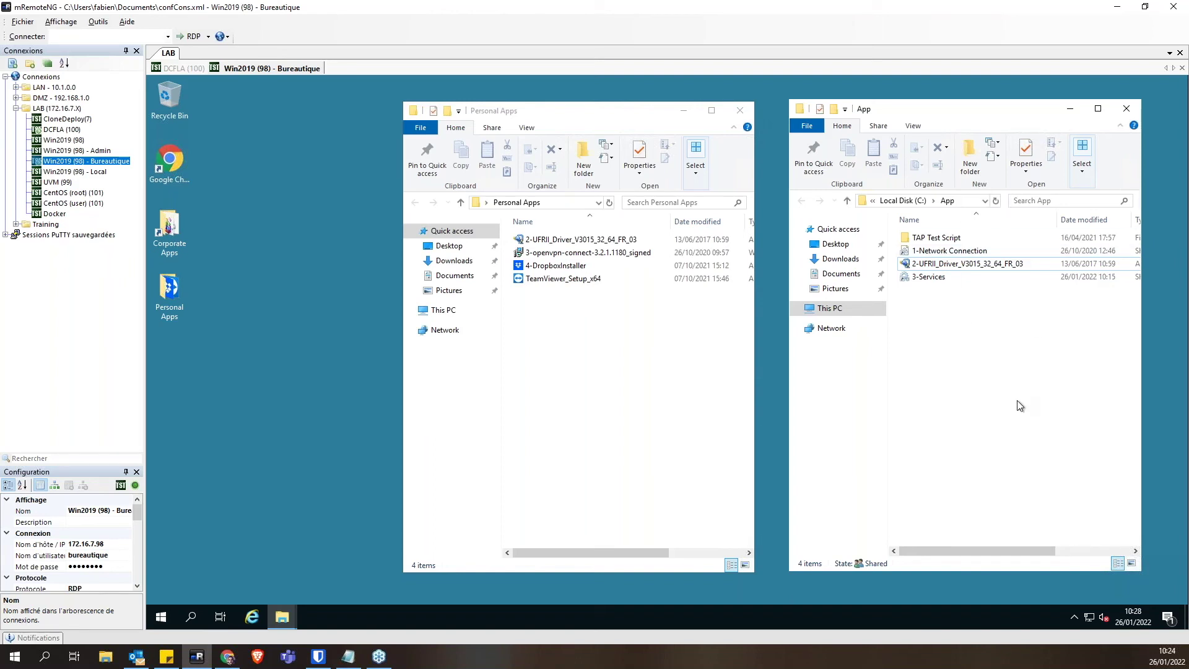
Step: Run 2-UFRII_Driver_V3015_32_64_FR_03 from the App folder and extract its files there
click(934, 268)
double_click(936, 267)
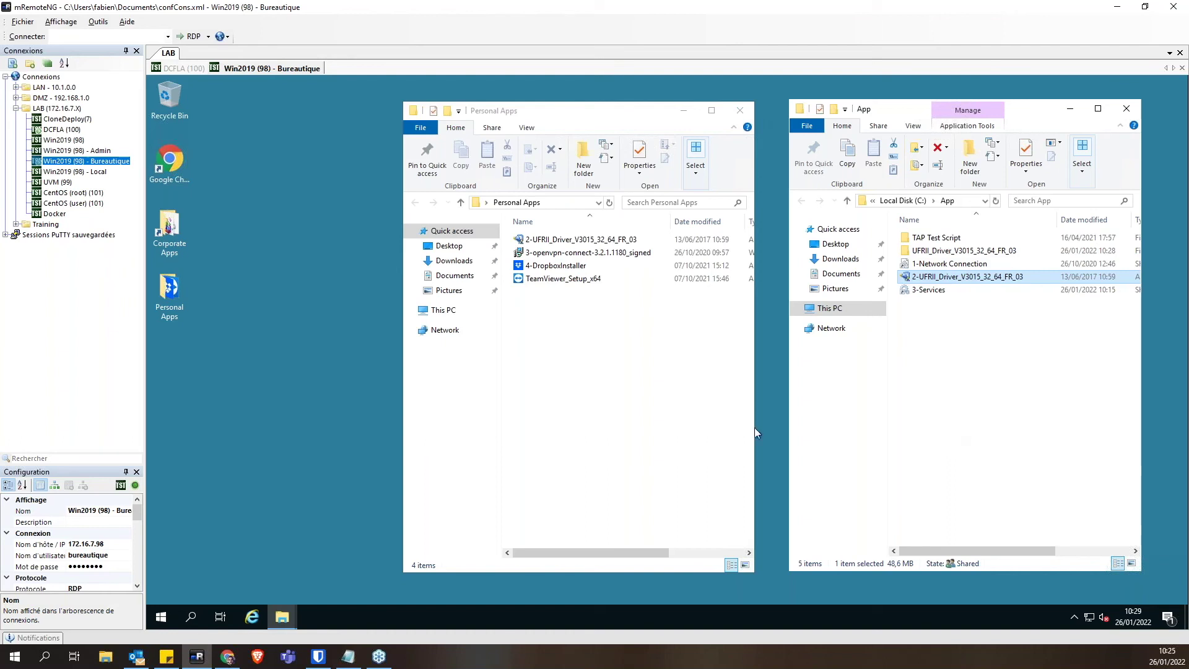
click(564, 383)
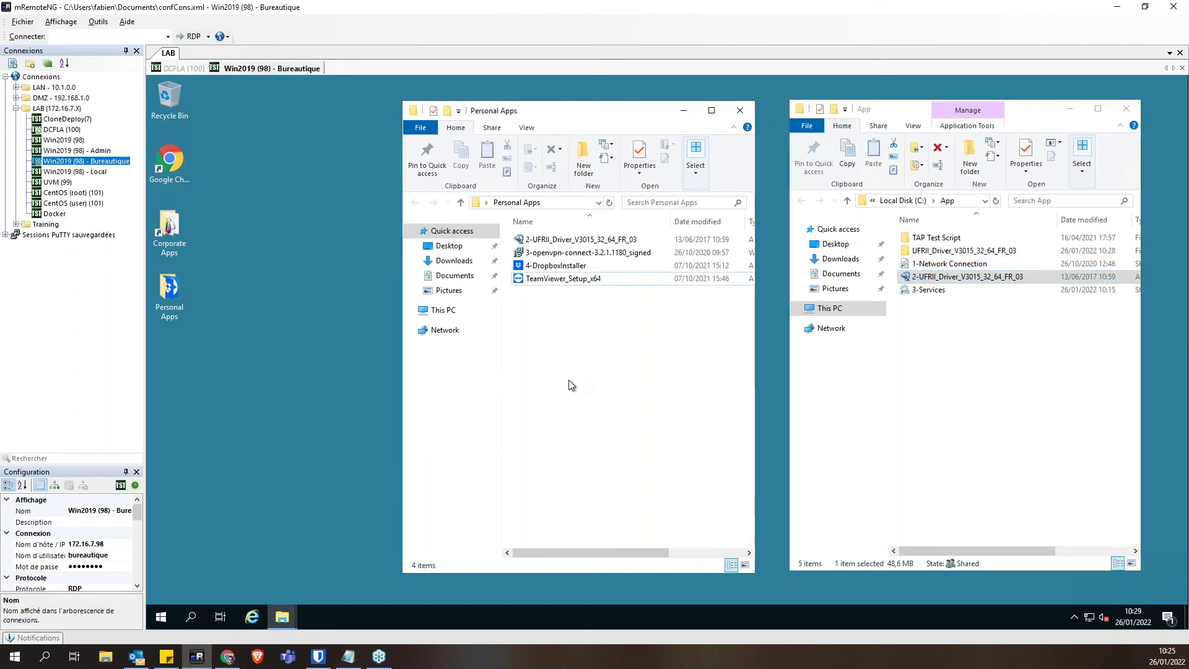
Step: Open 3-Services from the App folder and restart the Print Spooler service
click(1004, 290)
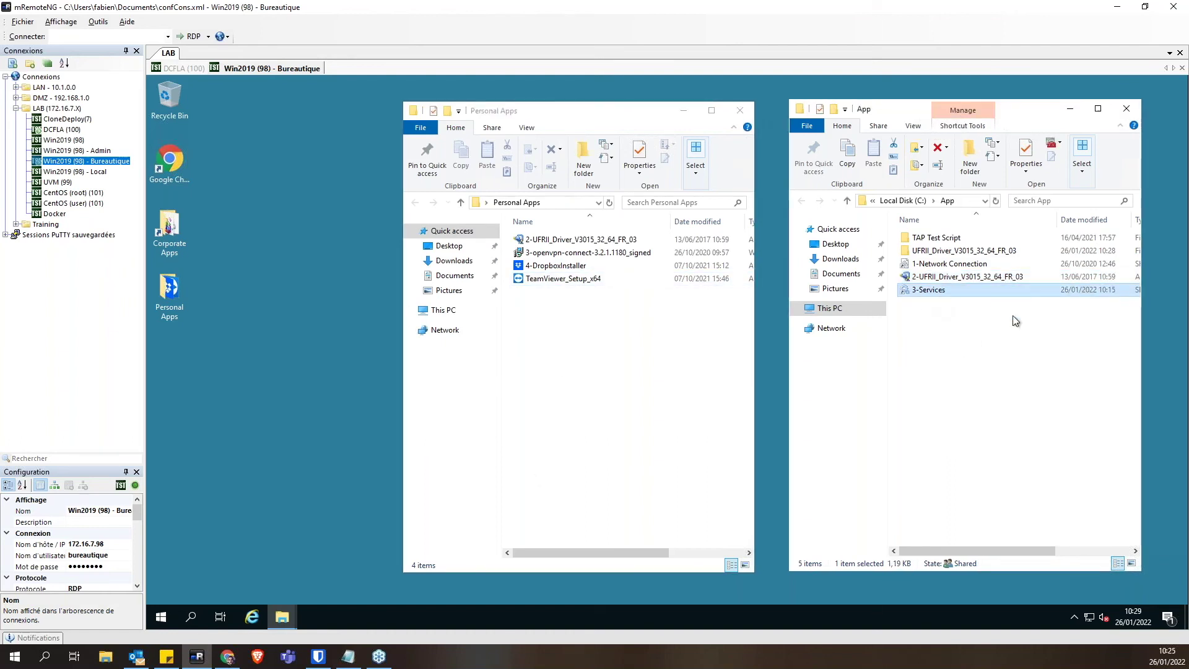
key(Return)
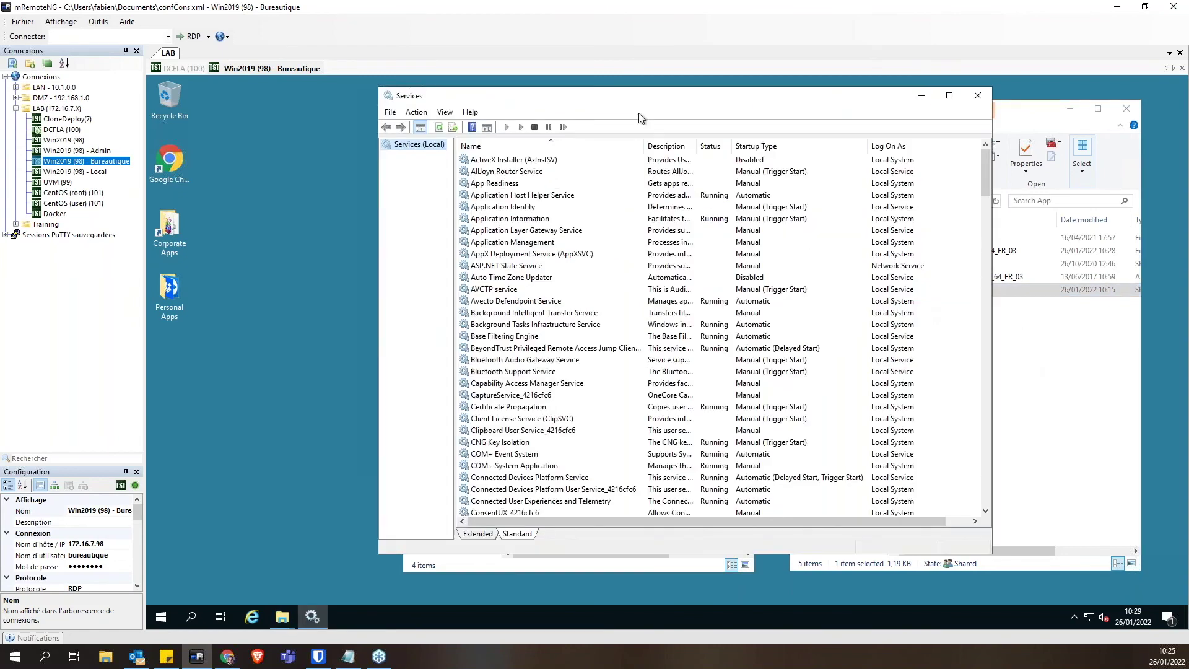
click(619, 196)
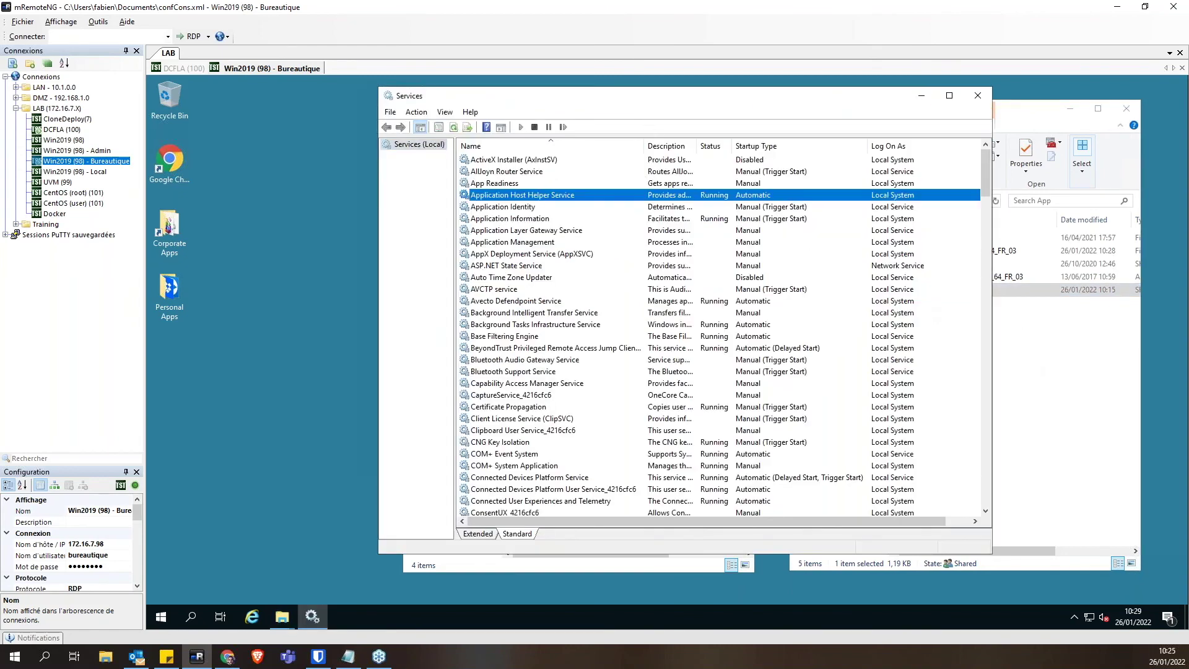
text(print)
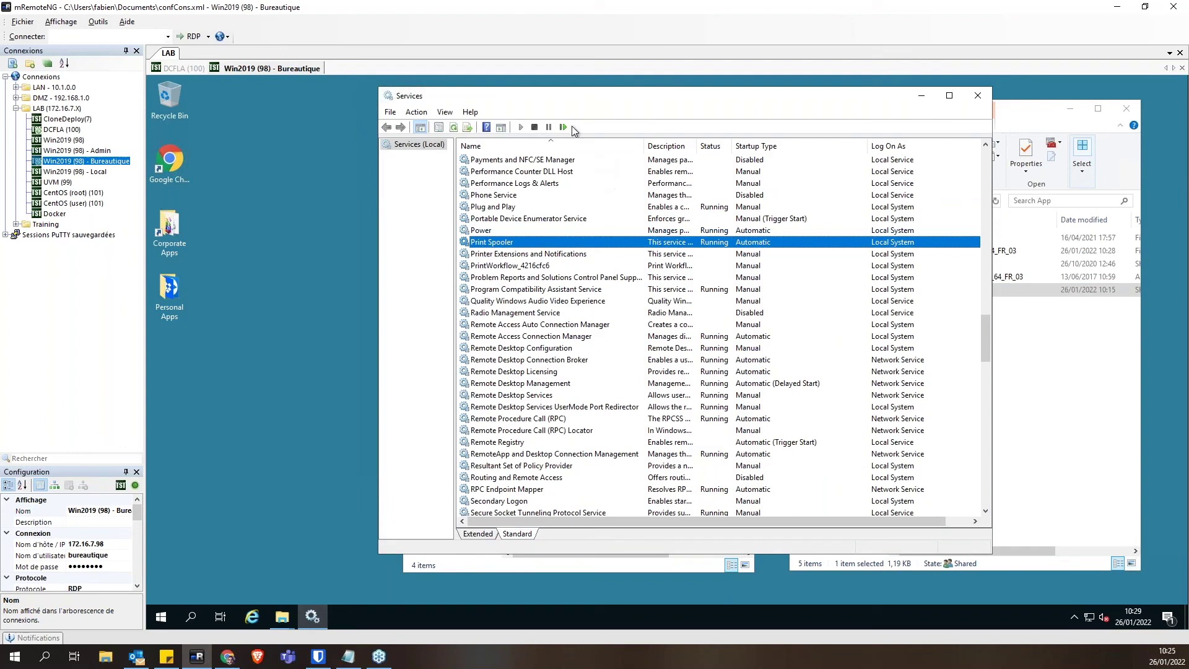
click(563, 127)
Step: Check the controls available for Remote Desktop Licensing and Remote Desktop Connection Broker, and close the Services console
click(545, 373)
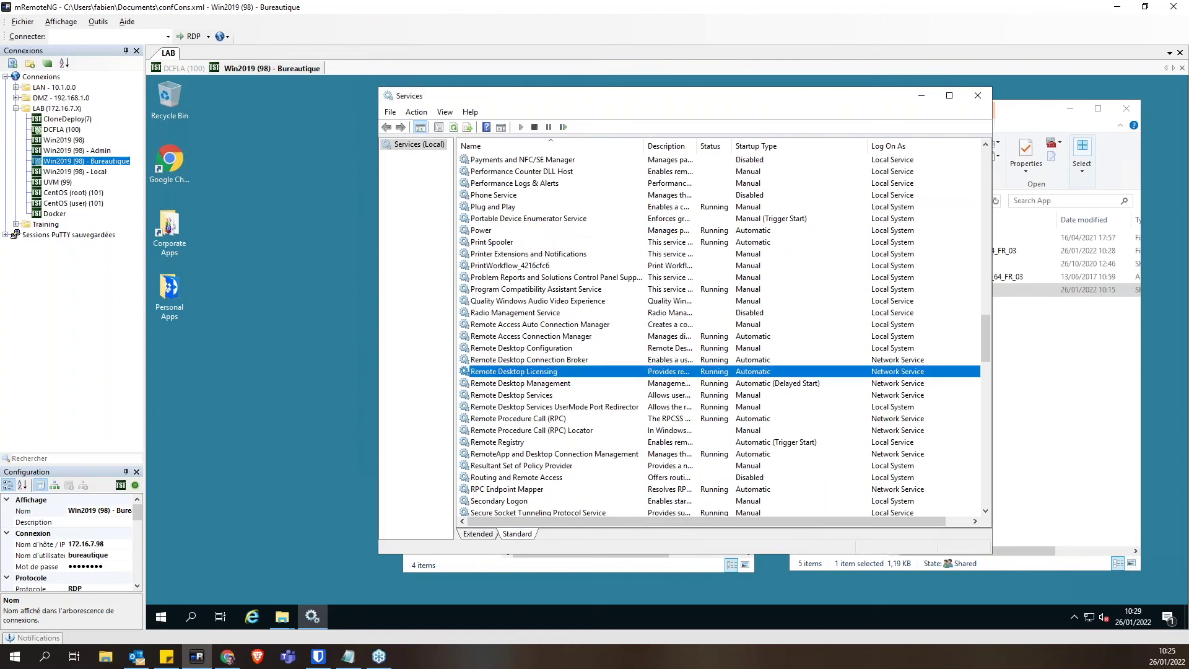
click(545, 361)
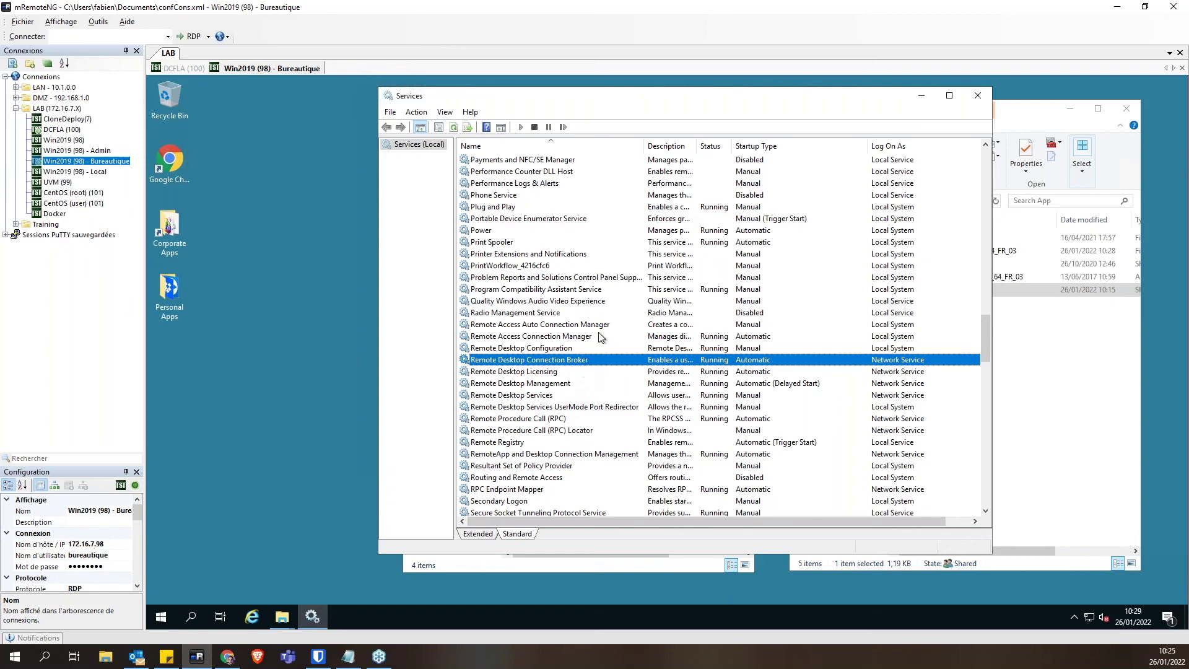
drag(702, 96, 610, 86)
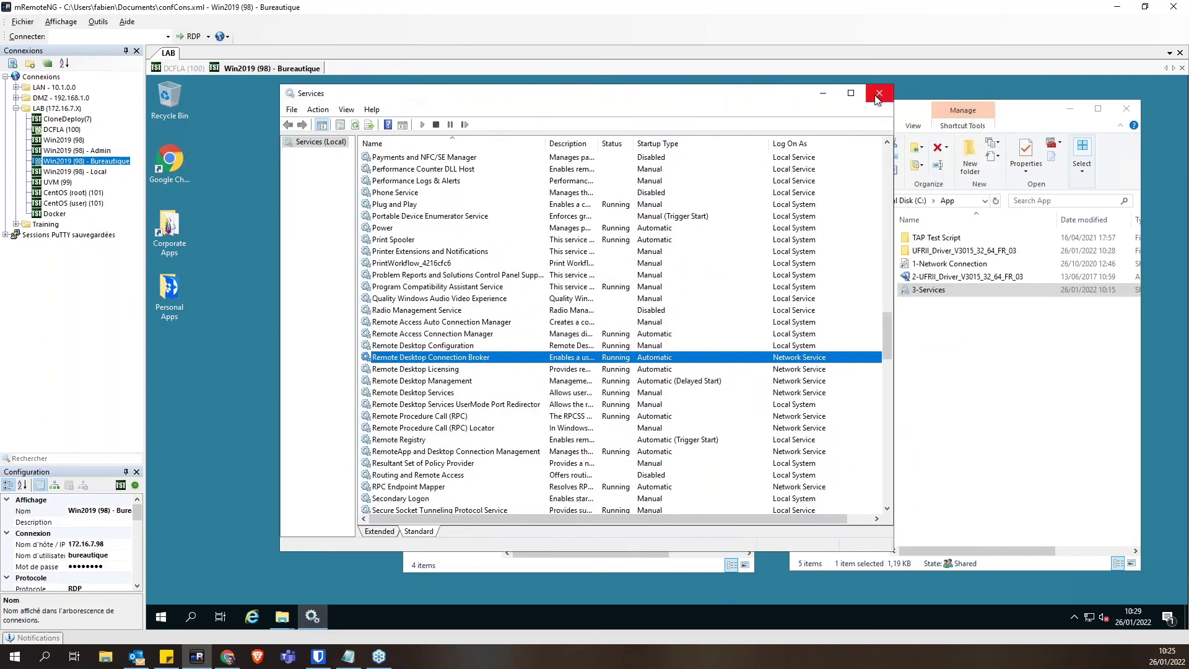
click(880, 82)
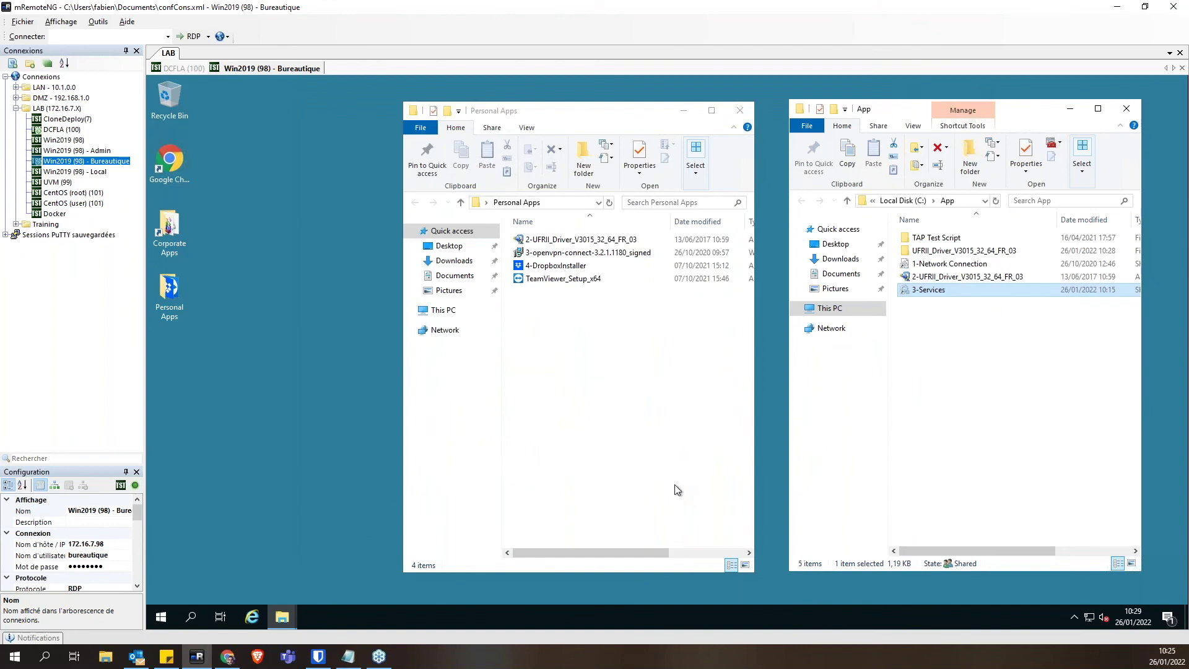
Step: Test TeamViewer_Setup_x64 from the Personal Apps folder and dismiss the security policy message
click(621, 492)
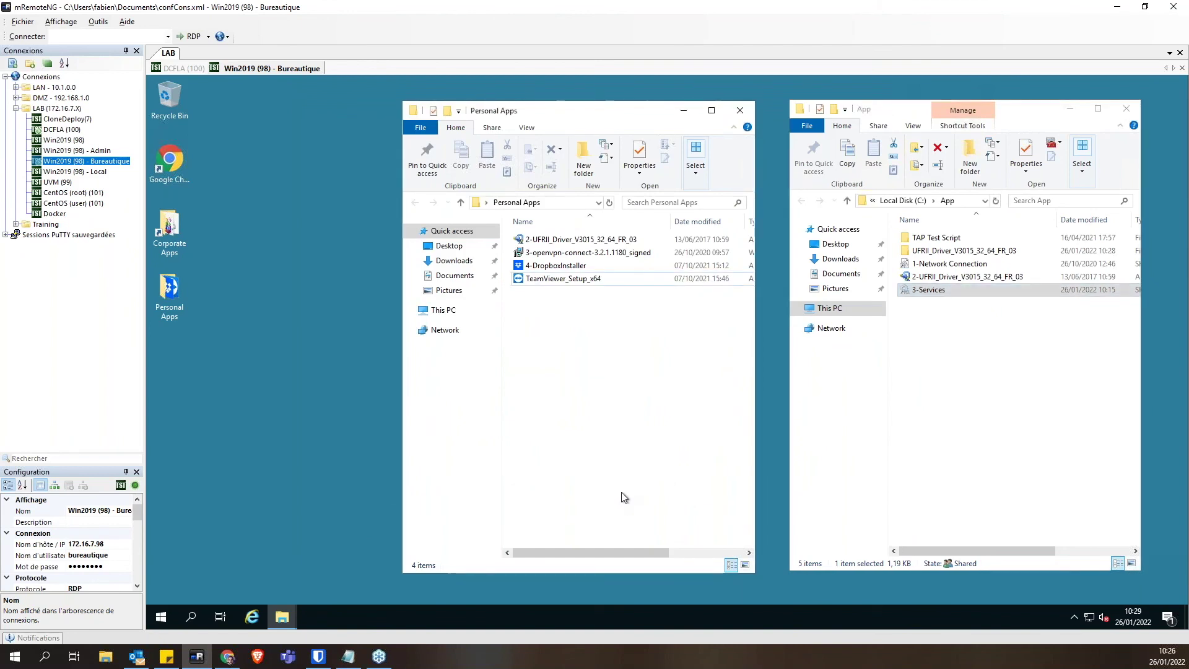
double_click(550, 279)
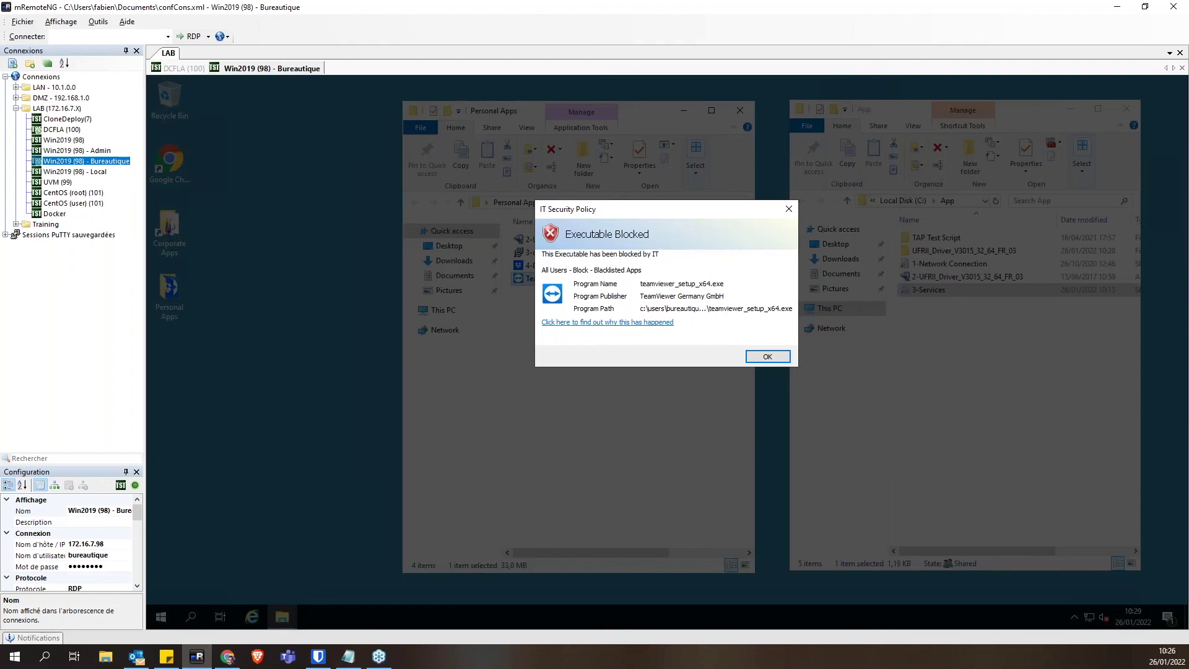
click(768, 357)
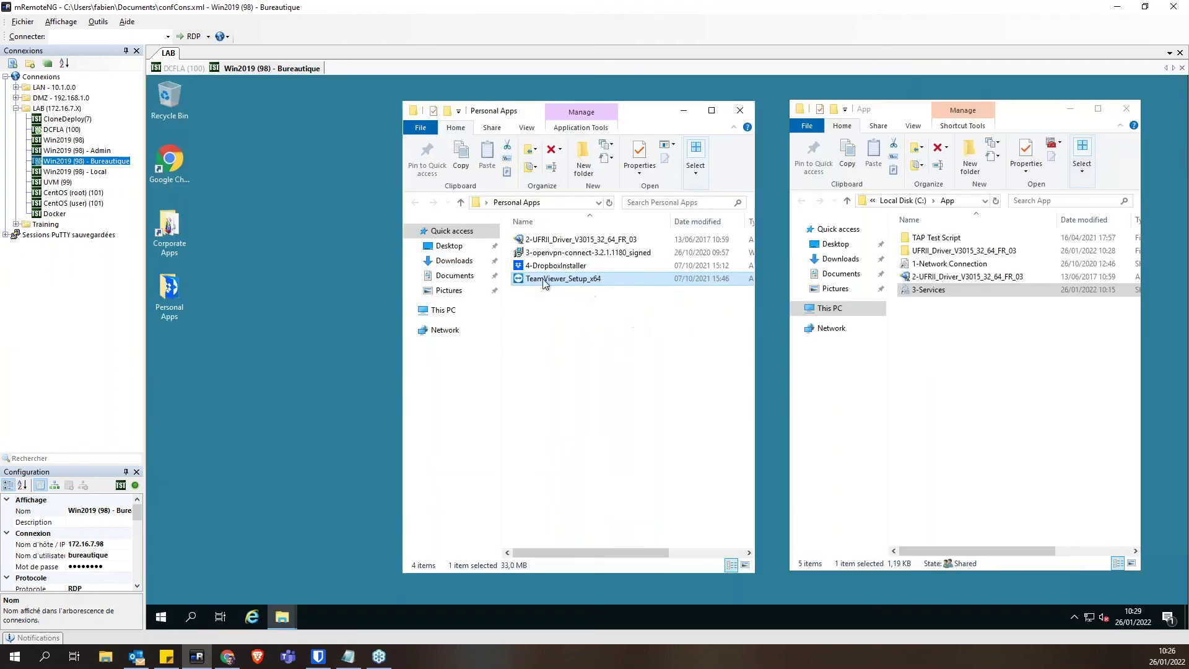
click(609, 369)
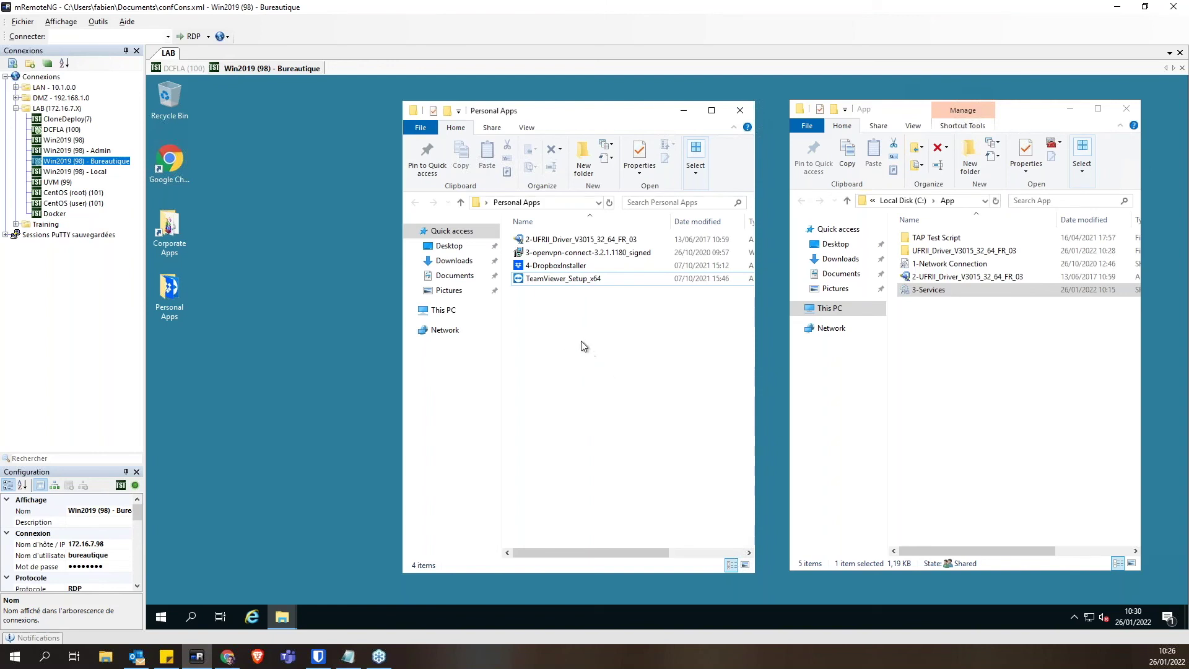
Step: Examine the digital signatures in the properties of TeamViewer_Setup_x64, including the signer's full name, and close the properties
right_click(558, 278)
click(597, 499)
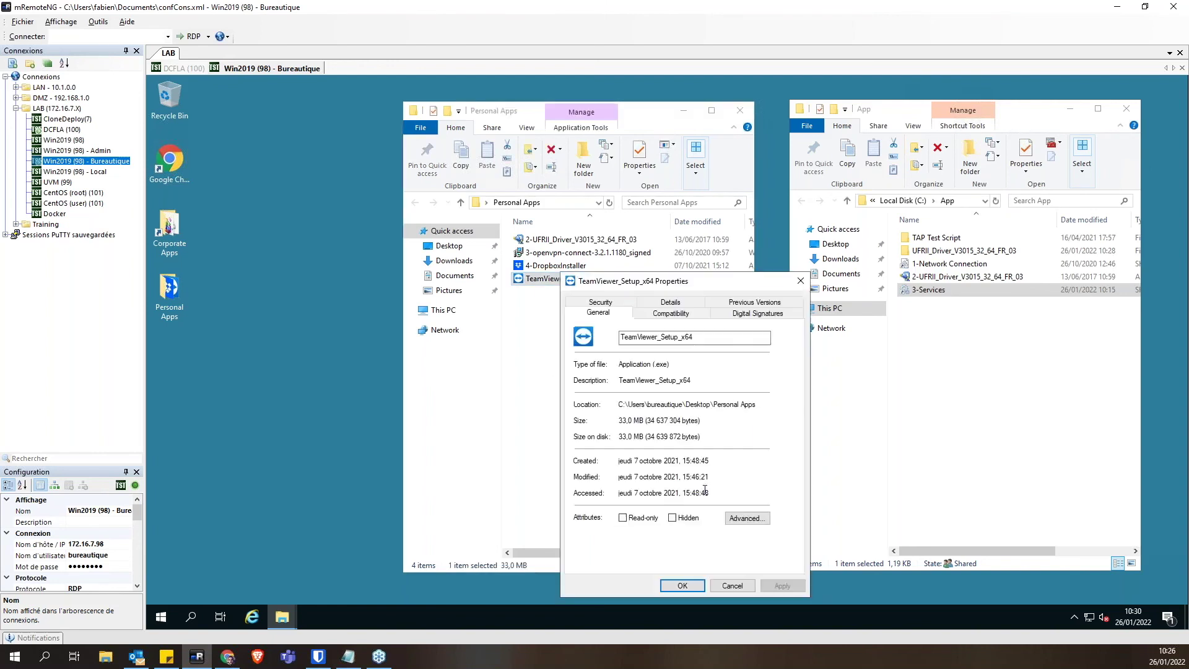
click(745, 314)
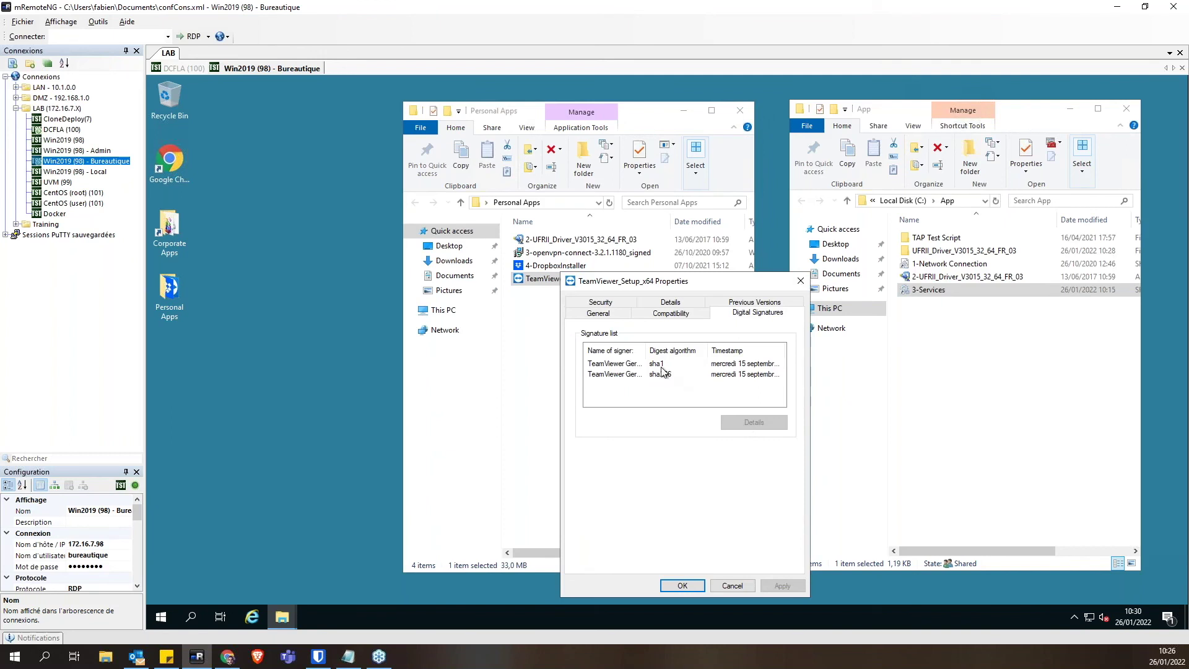
double_click(645, 352)
click(596, 368)
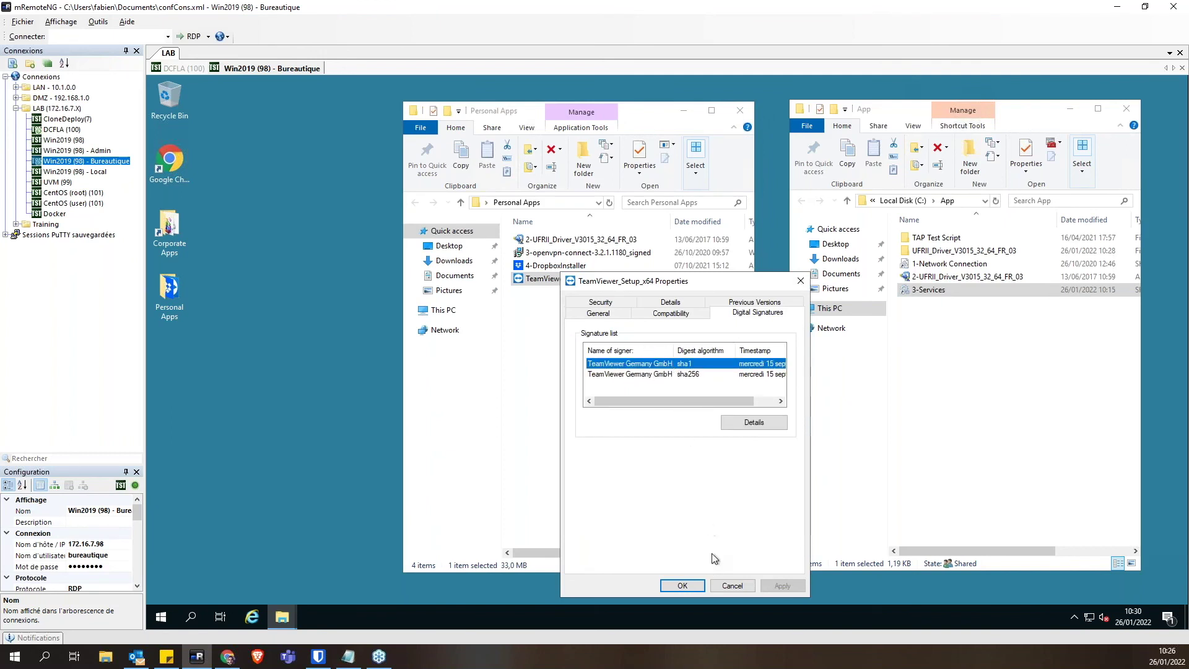
click(734, 586)
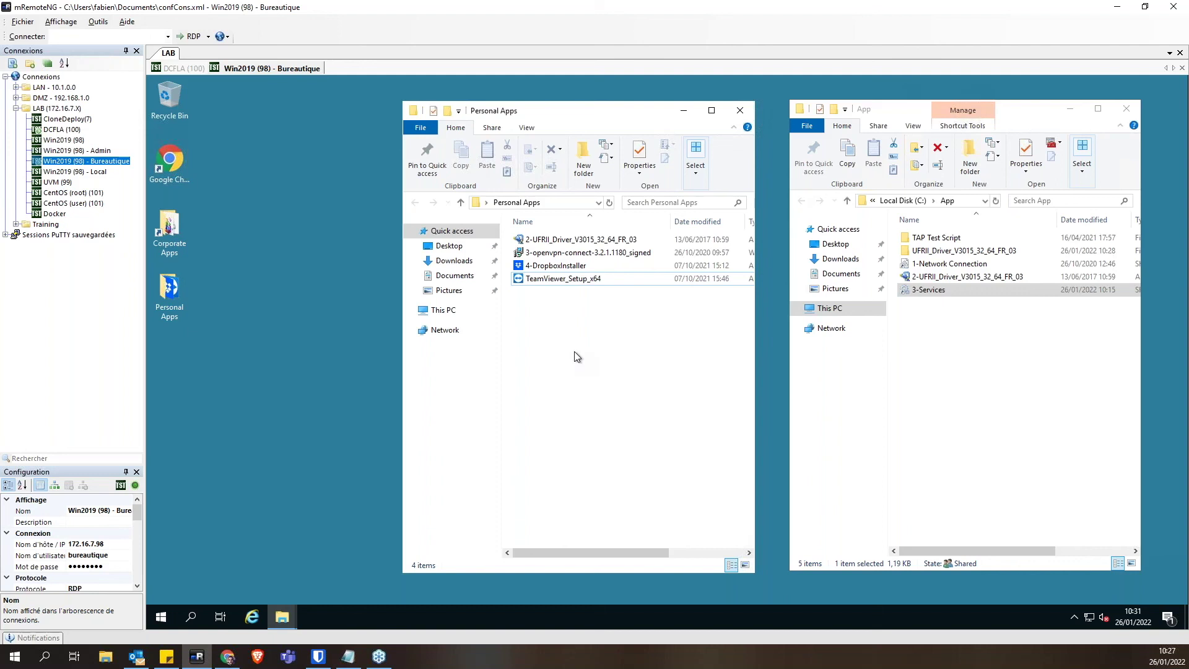
Step: Run 4-DropboxInstaller from the Personal Apps folder, confirm its execution and answer the security and installer prompts
double_click(565, 266)
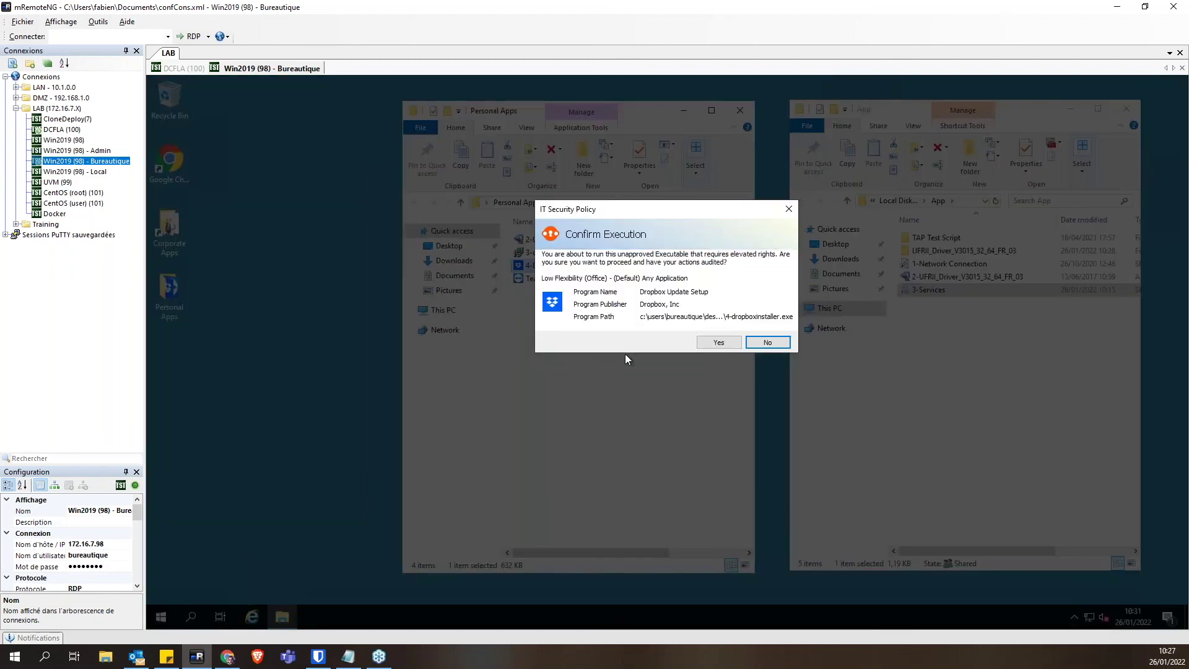
click(713, 342)
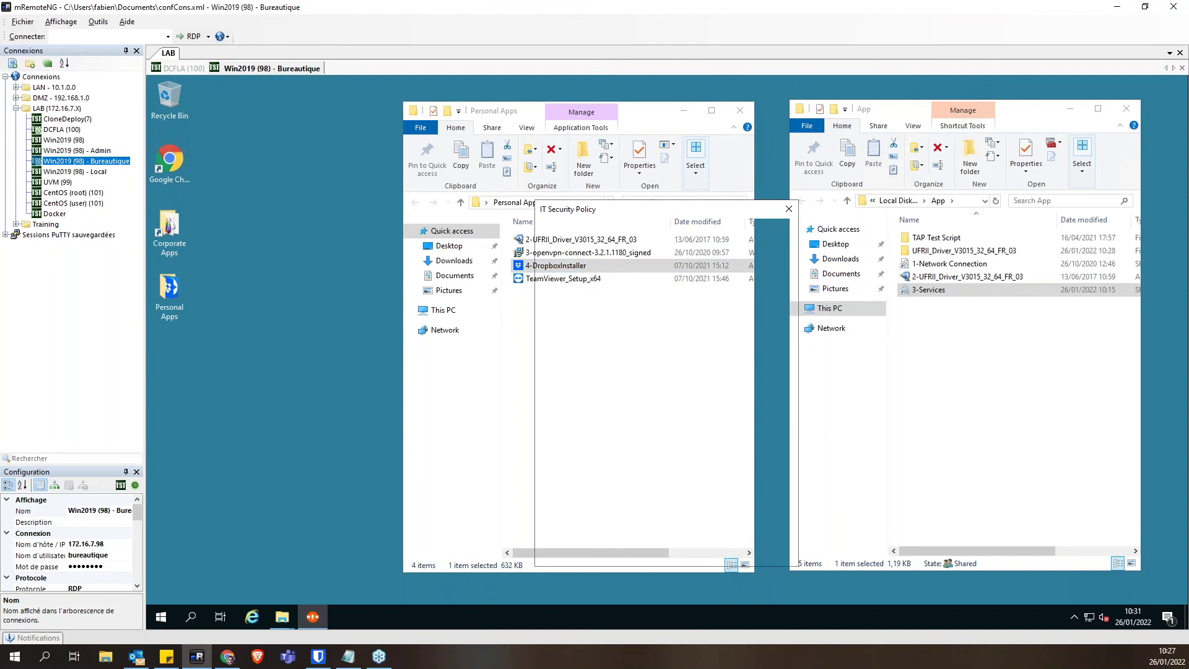
drag(656, 204, 607, 163)
click(718, 515)
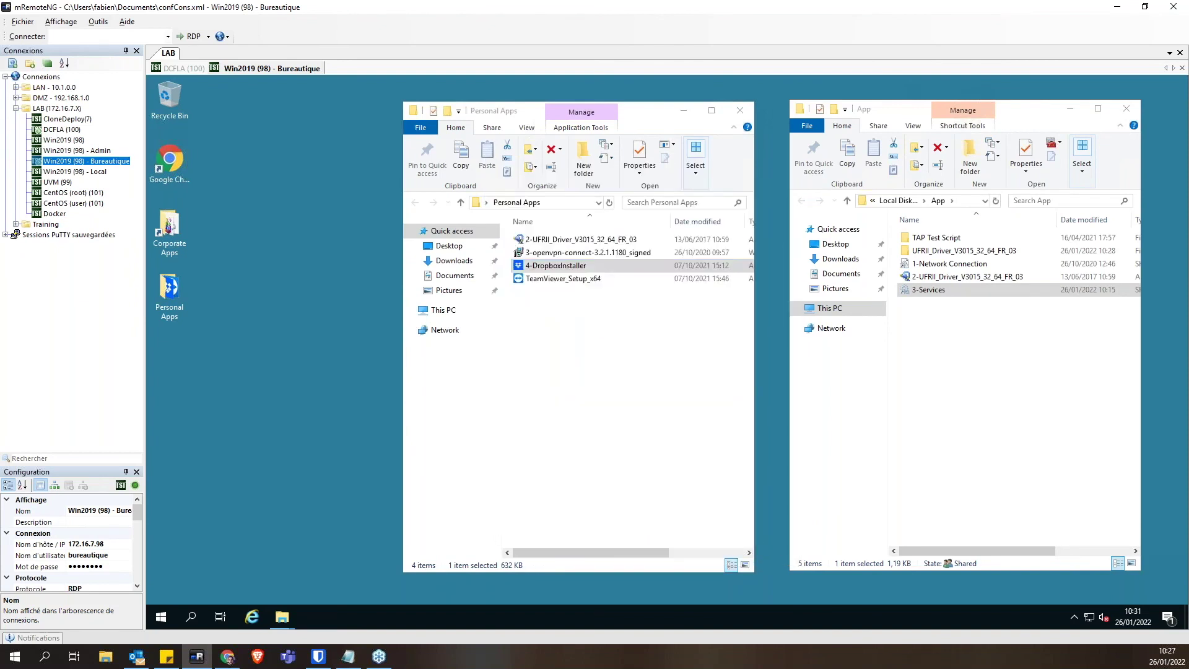
drag(699, 306, 578, 310)
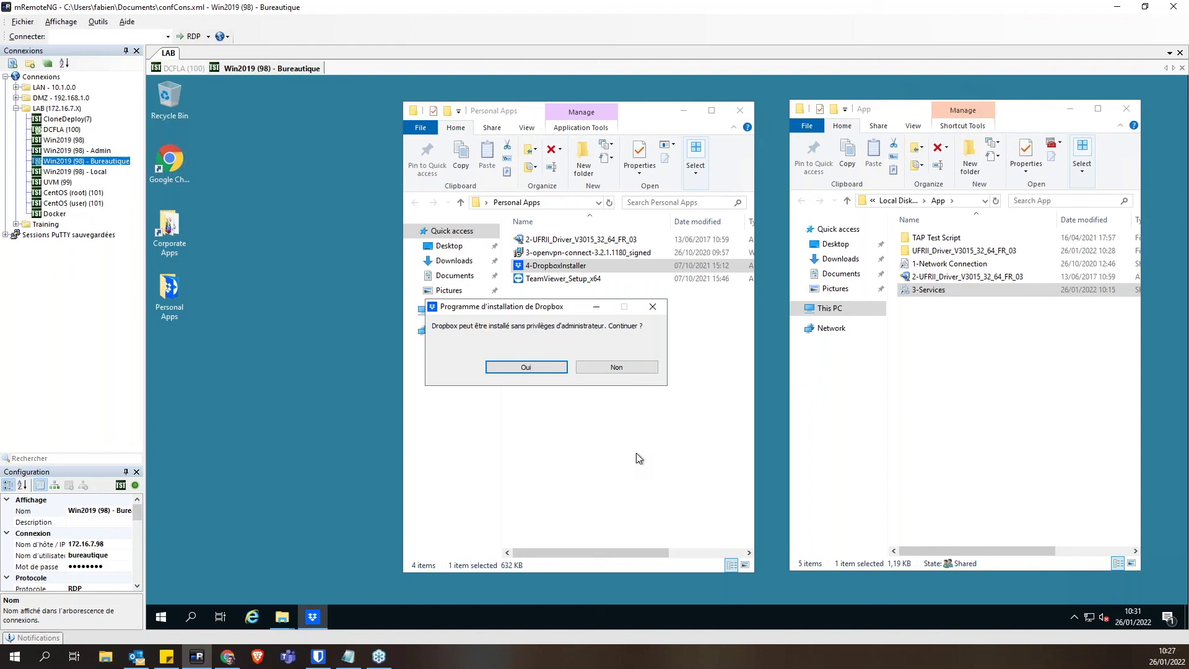
key(Return)
click(662, 432)
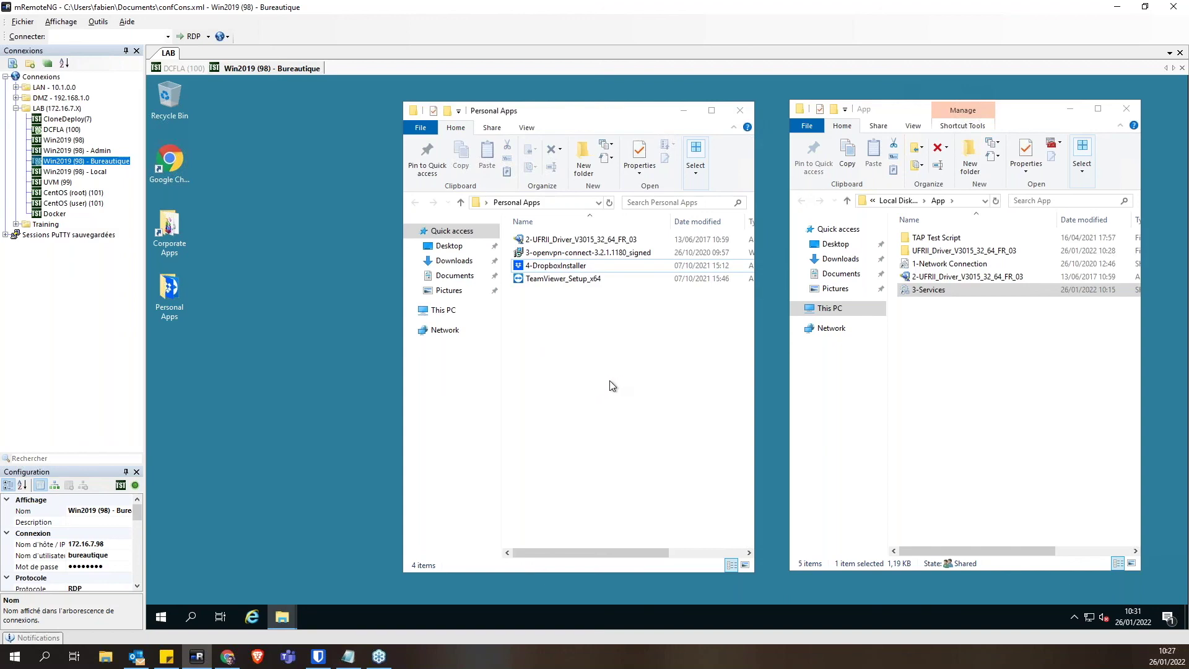
Step: In the DCFLA session, set the Low Flexibility (Office) workstyle's (Default) Any Application rule to Block Execution with the Block Message
click(190, 69)
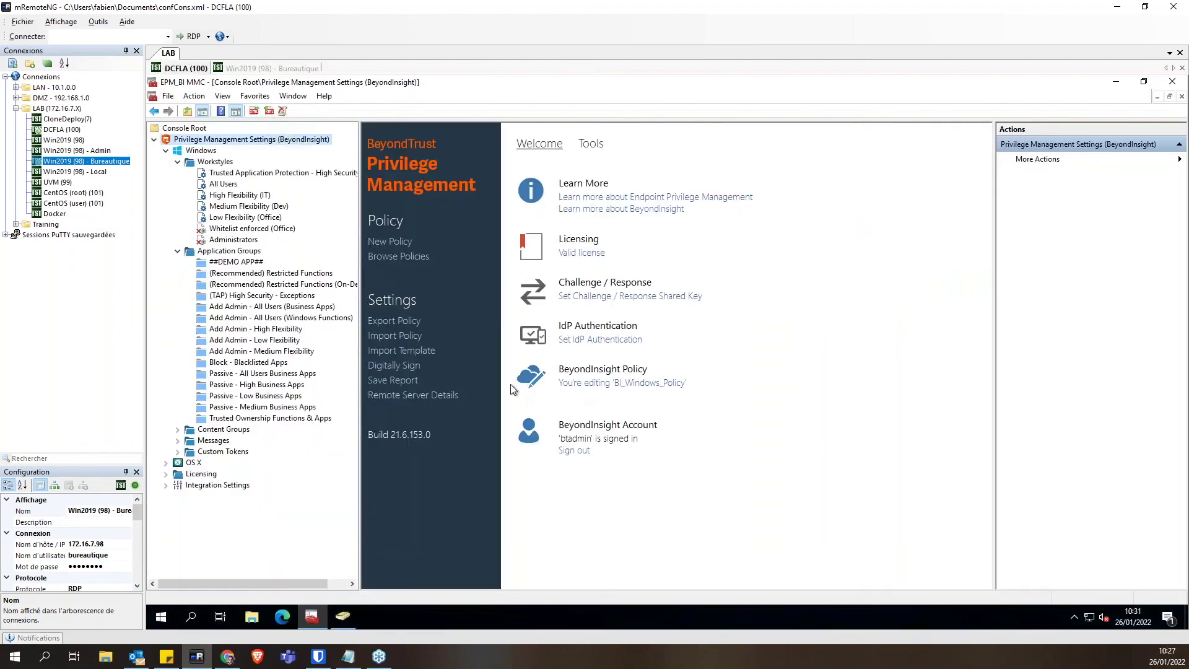
click(236, 221)
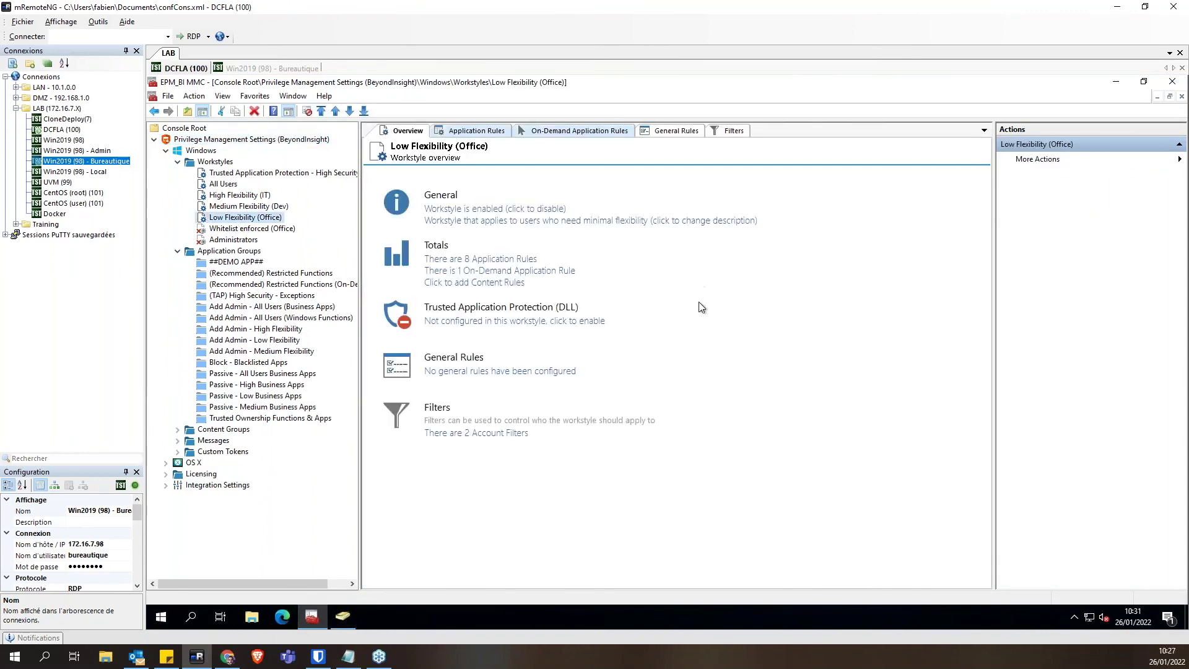
click(468, 131)
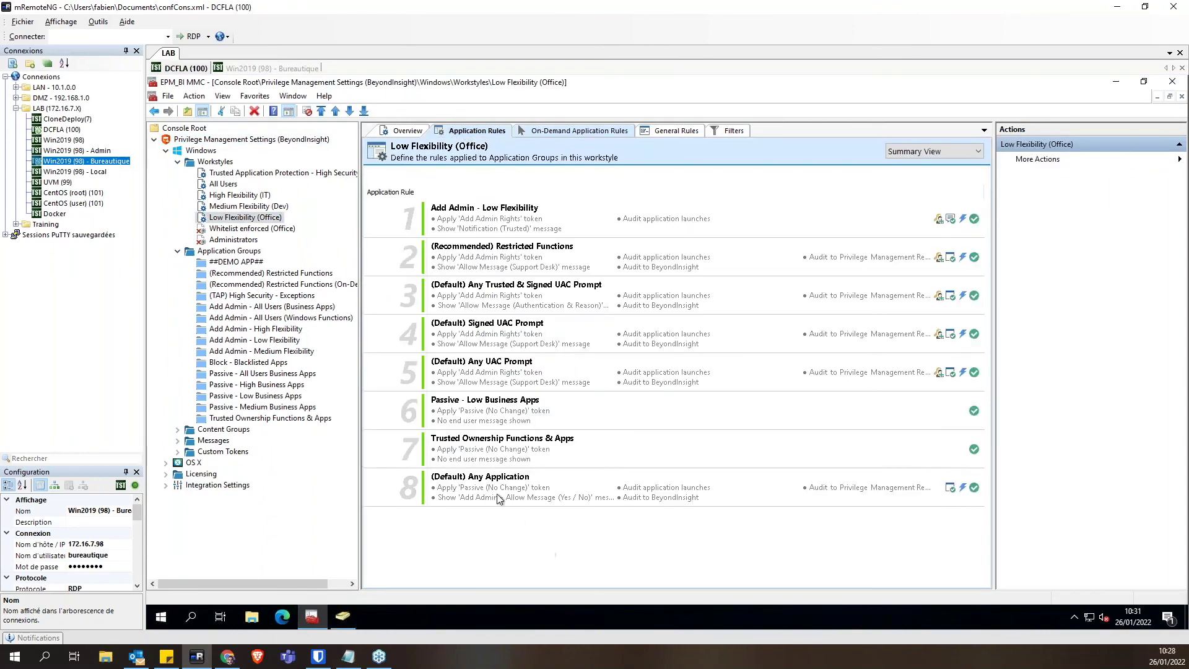
click(484, 487)
double_click(483, 487)
click(731, 275)
click(723, 295)
click(721, 289)
click(719, 289)
click(713, 304)
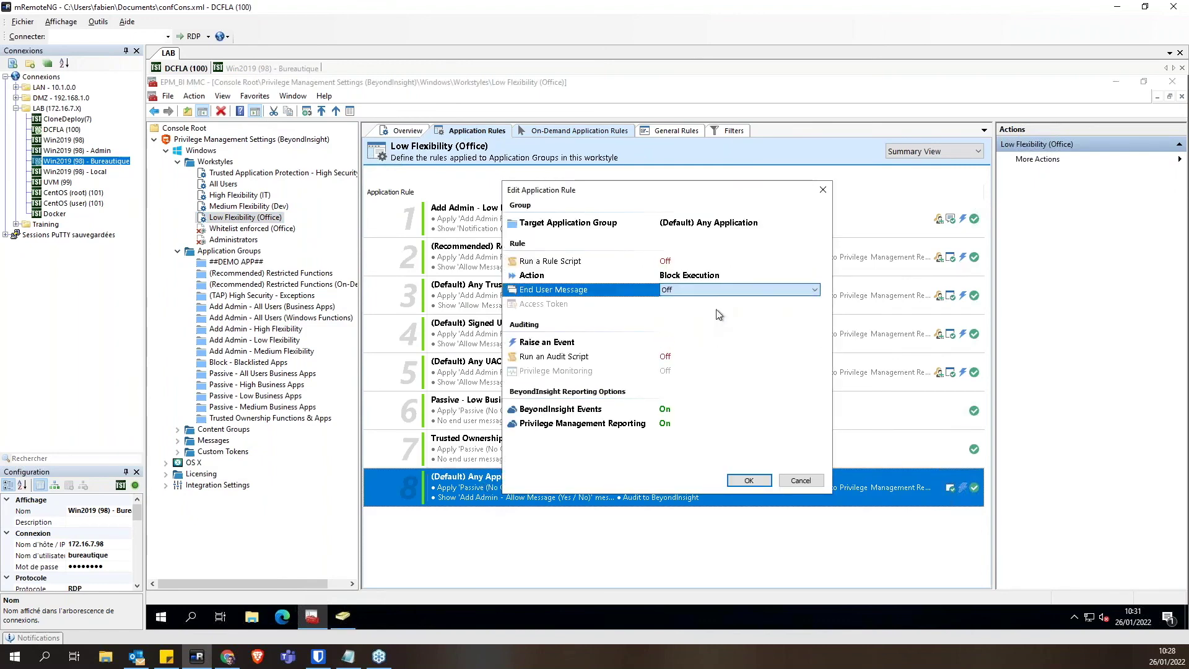
click(752, 480)
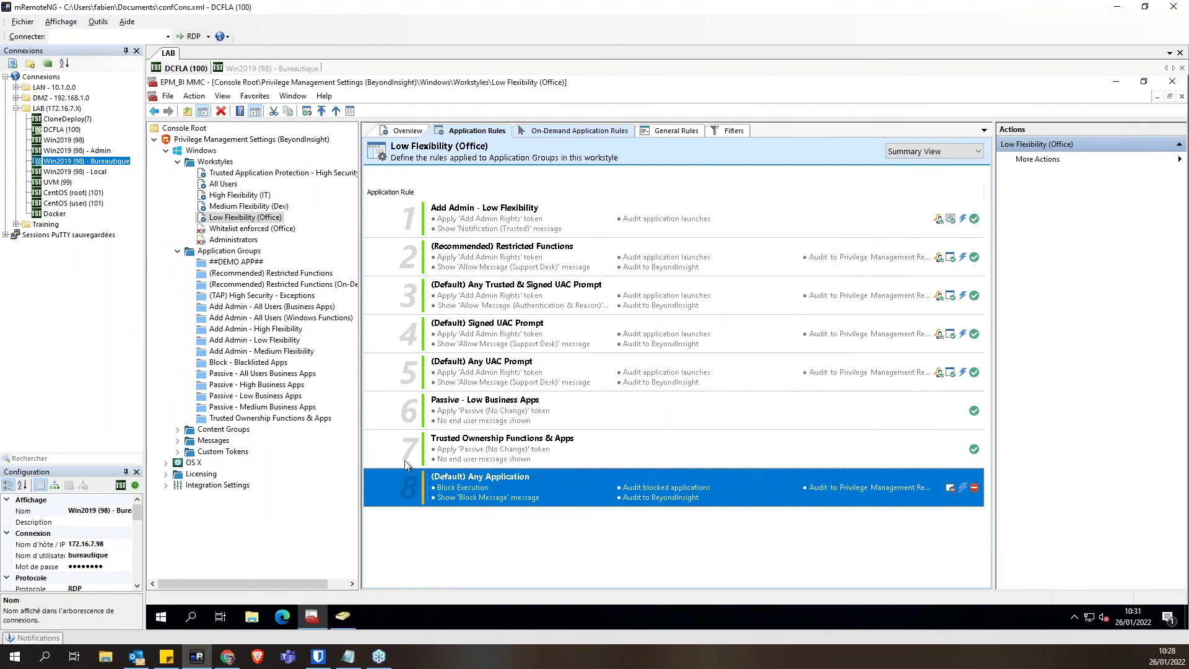
Step: Upload the changed policy to BeyondInsight and update the Privilege Management policy in the Win2019 Bureautique session
right_click(206, 139)
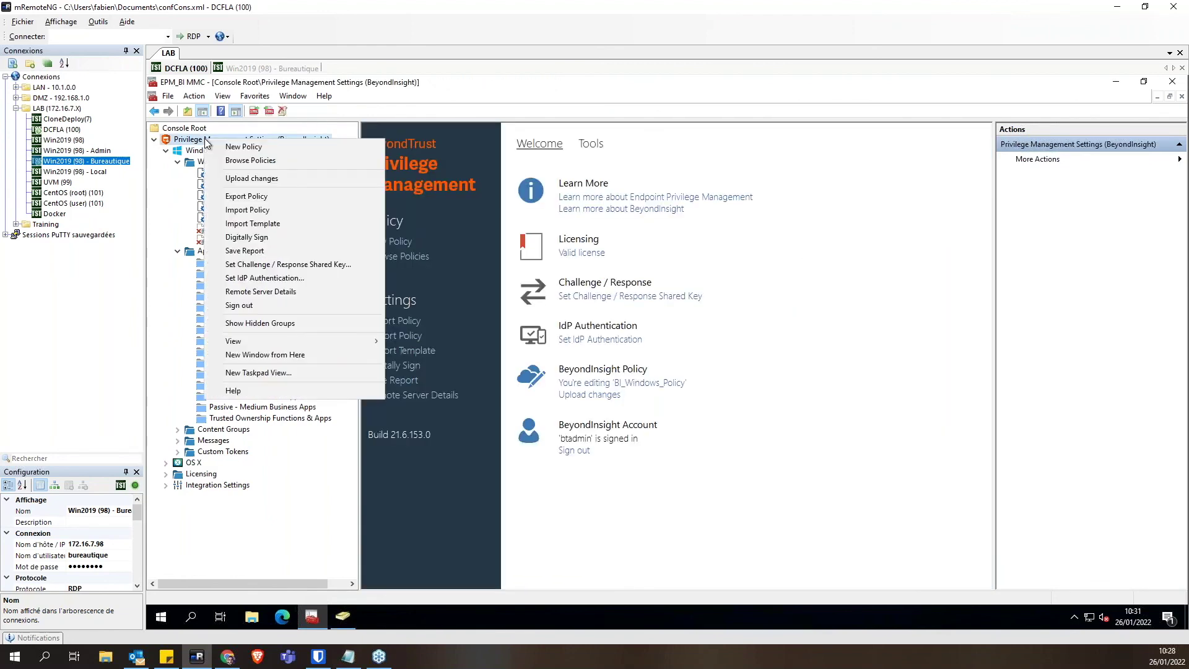
click(229, 178)
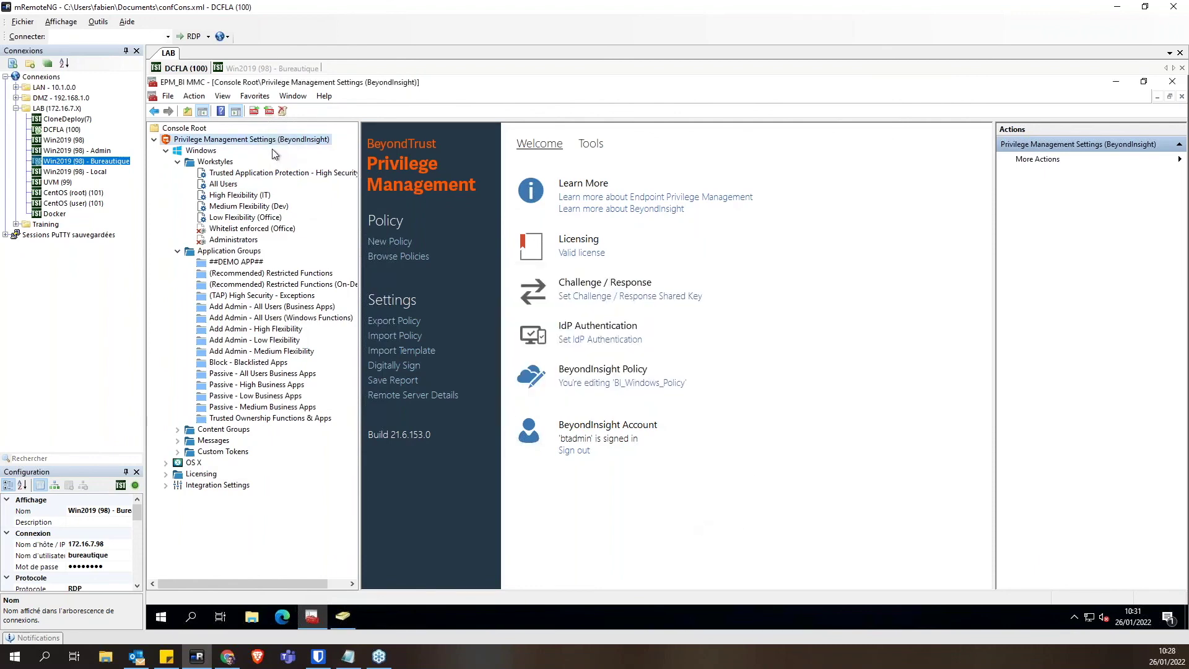
click(258, 69)
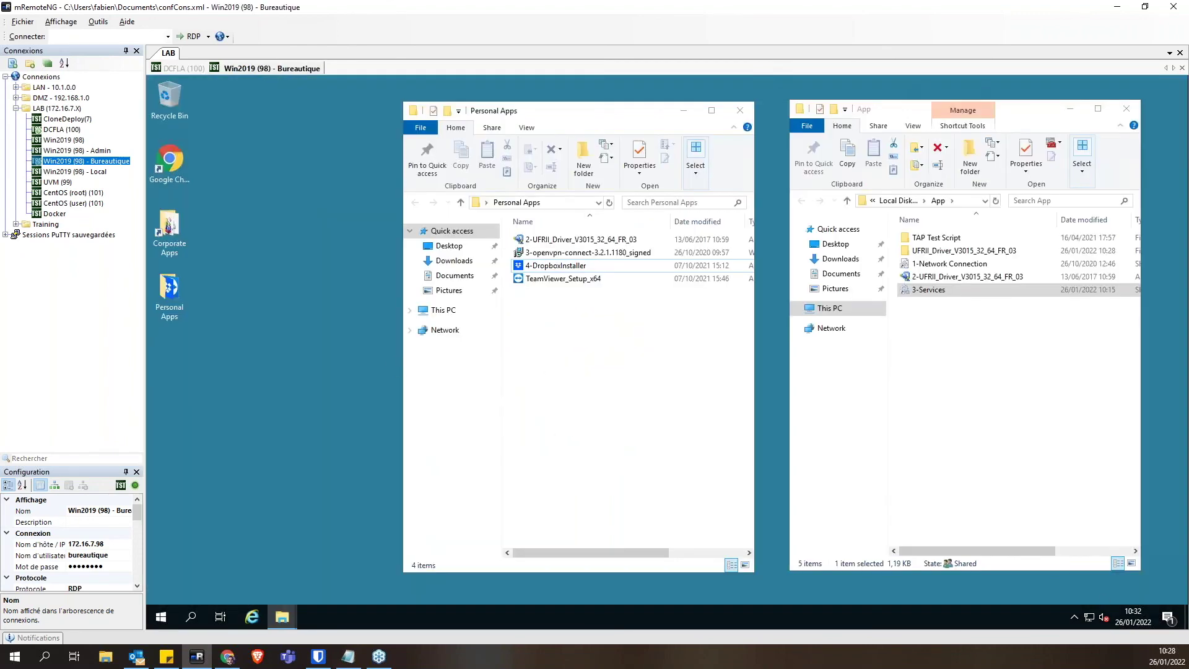
click(1074, 617)
right_click(1063, 591)
click(1090, 571)
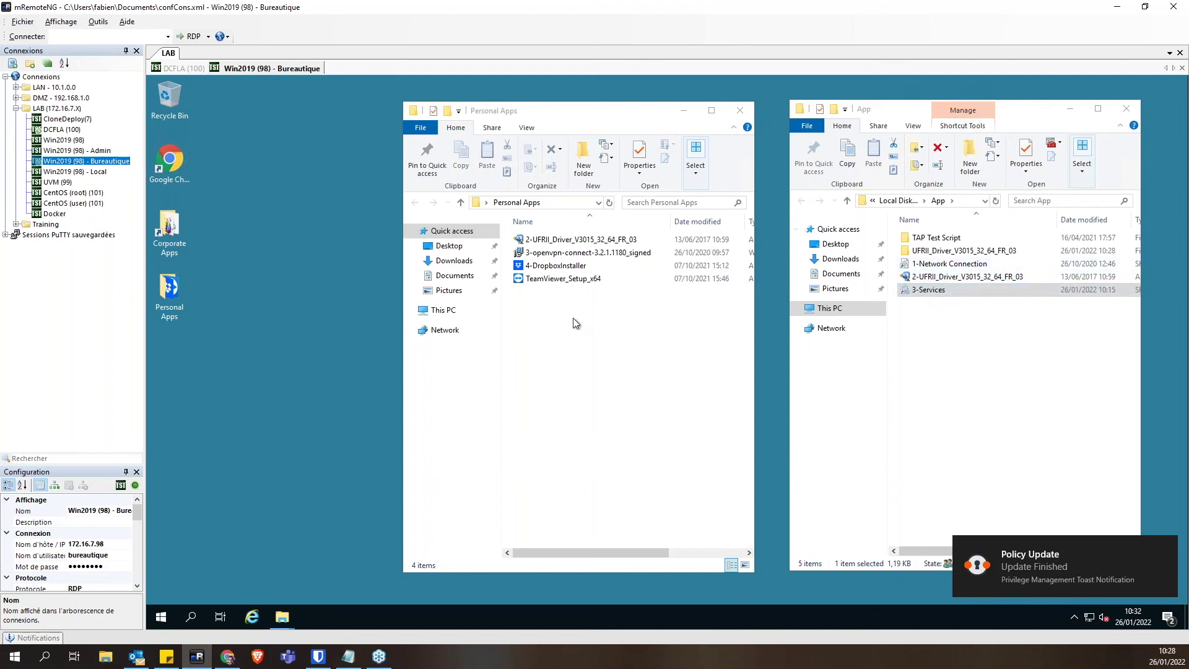
Step: Retest 4-DropboxInstaller from the Personal Apps folder under the updated policy and dismiss the security message
click(604, 265)
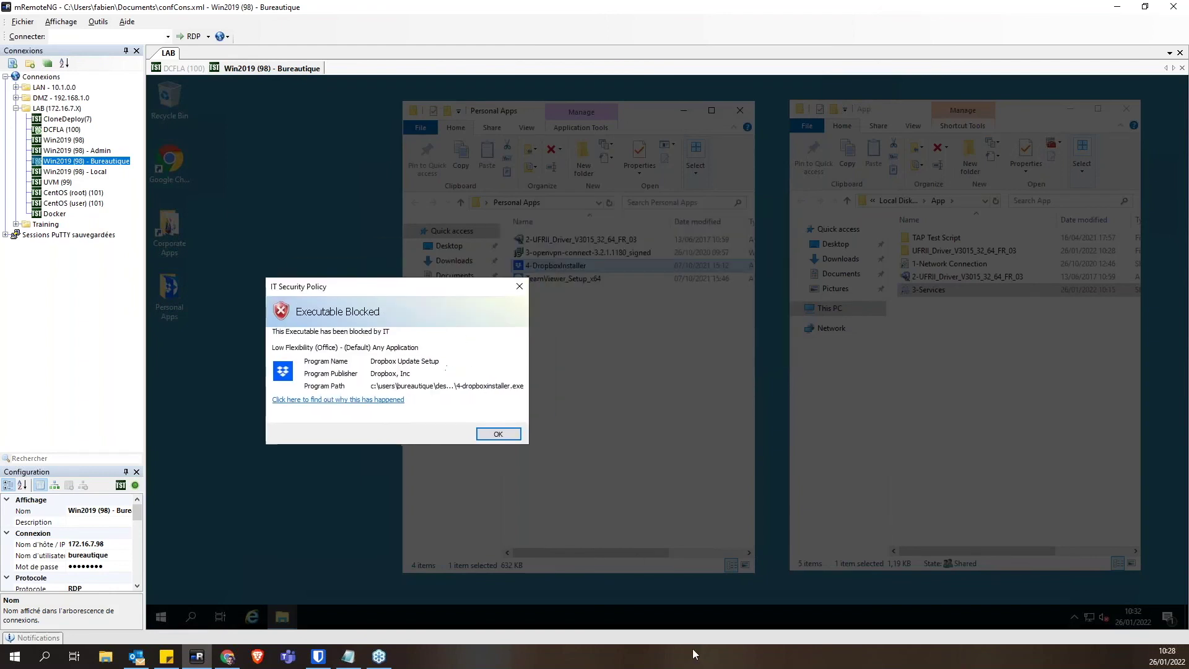
click(499, 434)
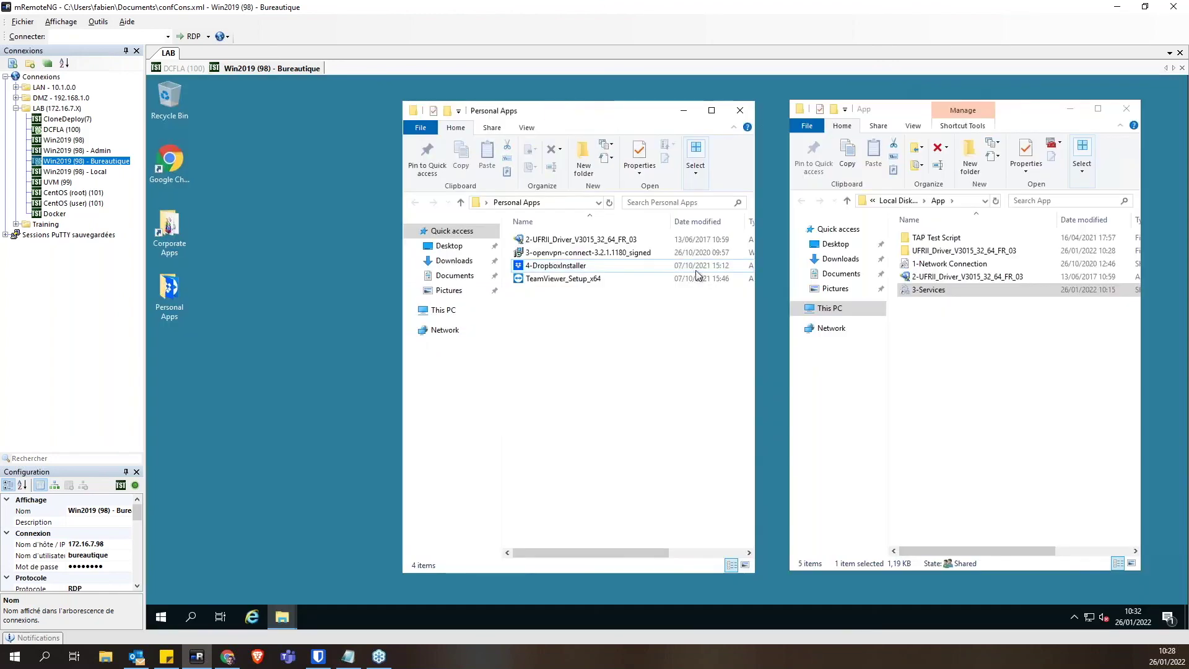
Step: Rerun 2-UFRII_Driver_V3015_32_64_FR_03 from the App folder, answer the extractor's overwrite prompts and locate its extracted folder
click(966, 276)
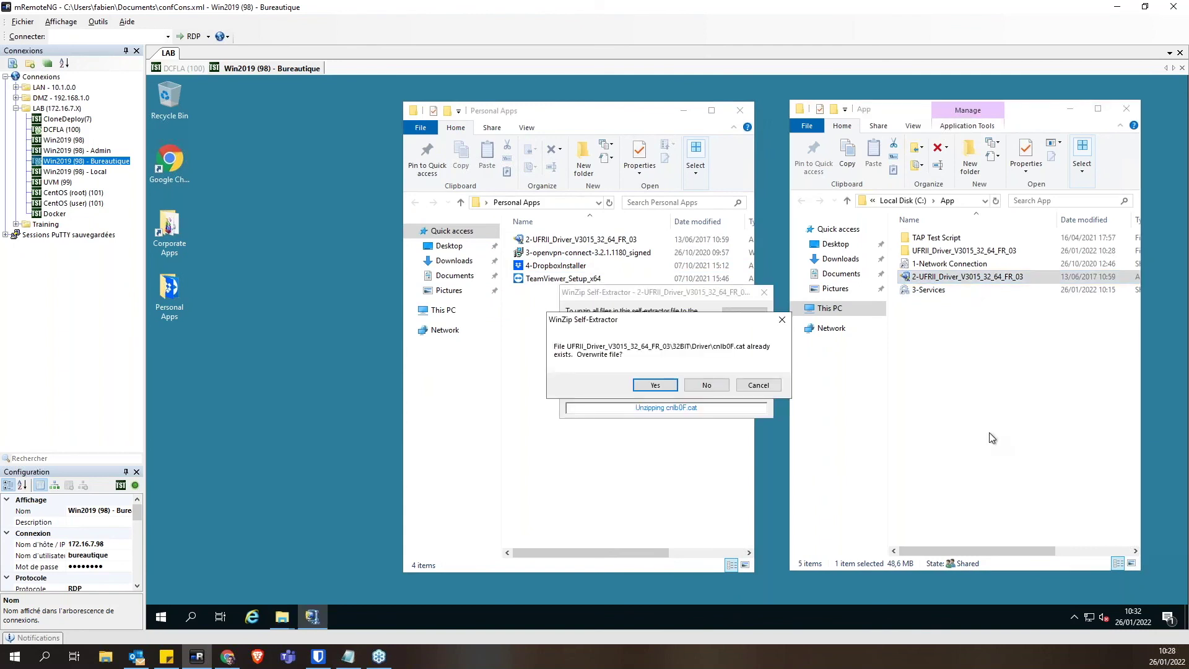
click(655, 384)
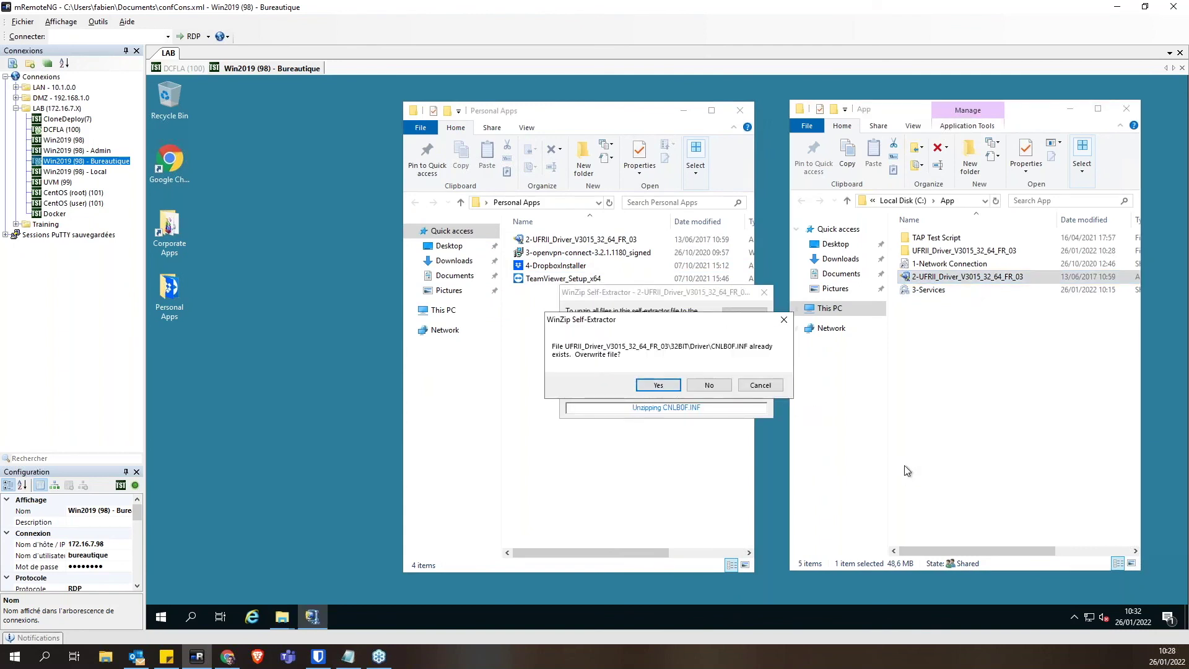
click(706, 385)
click(659, 385)
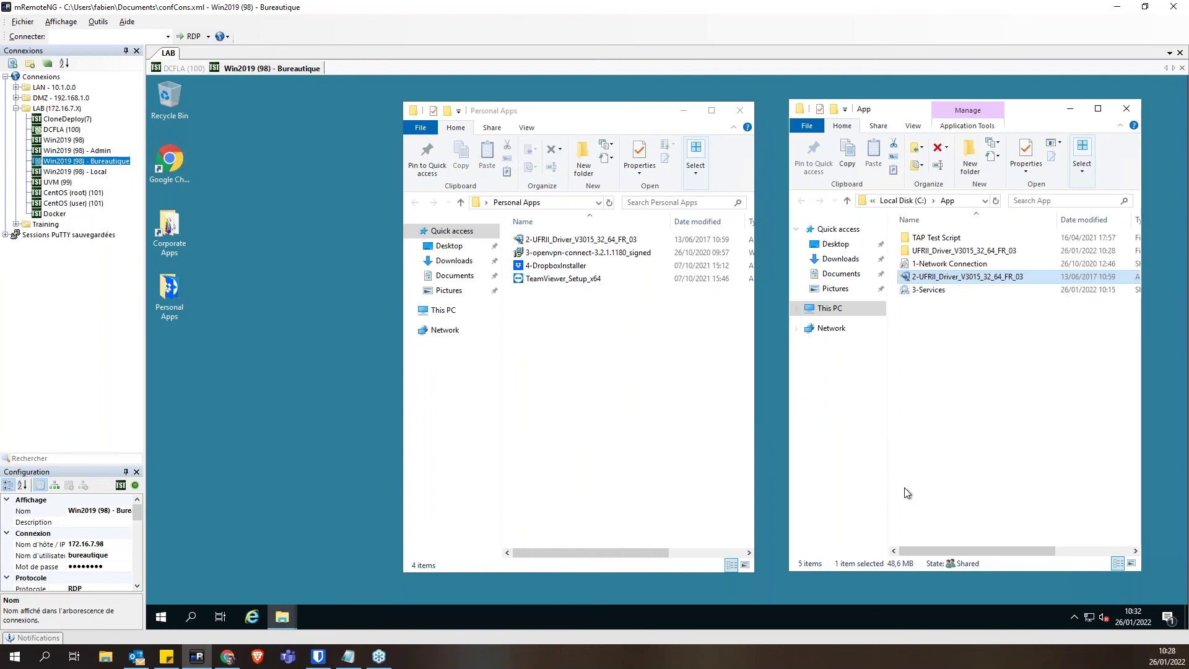
click(936, 238)
click(972, 252)
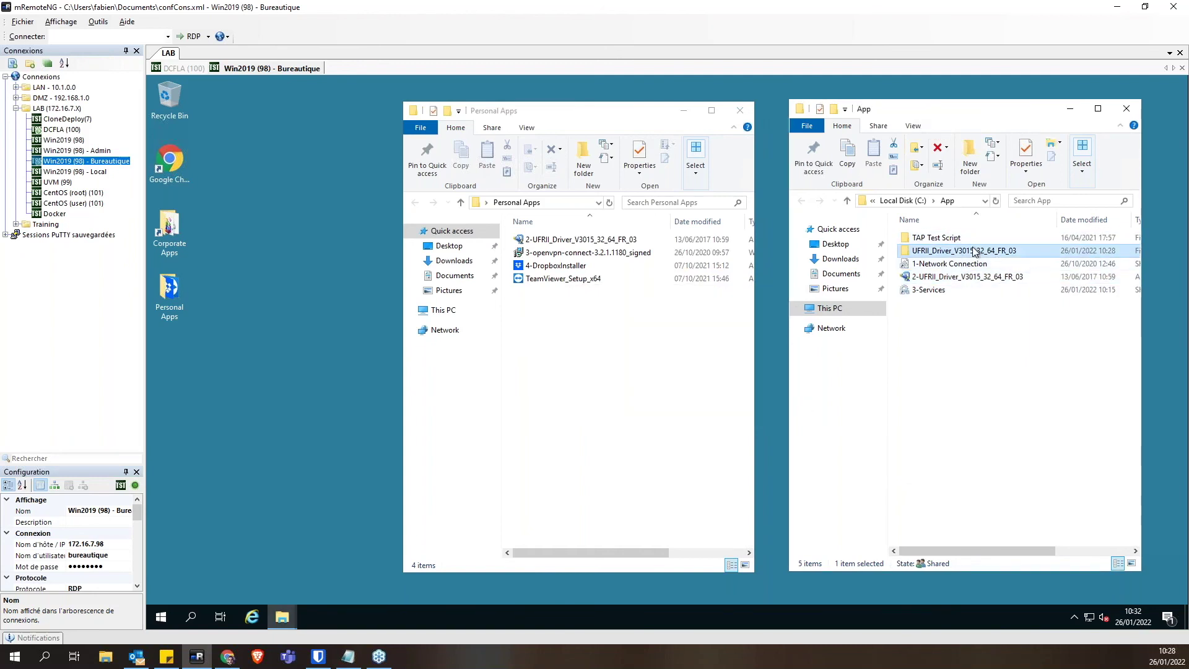
click(1008, 474)
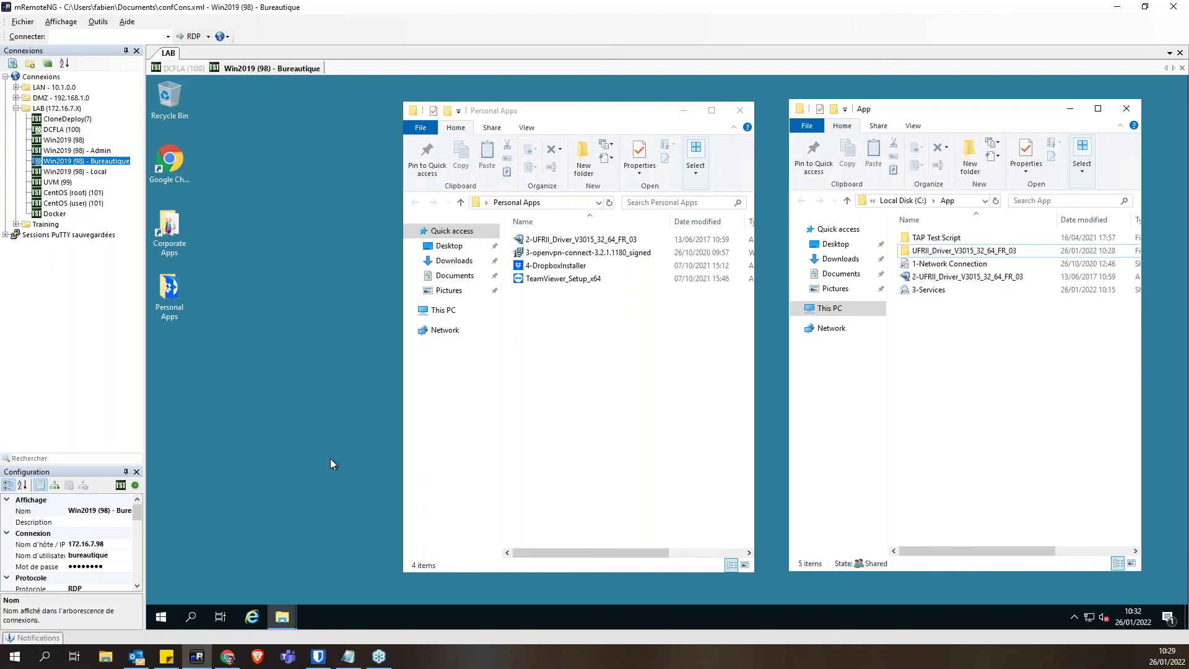
Step: Switch to the text editor window on the local machine
click(349, 656)
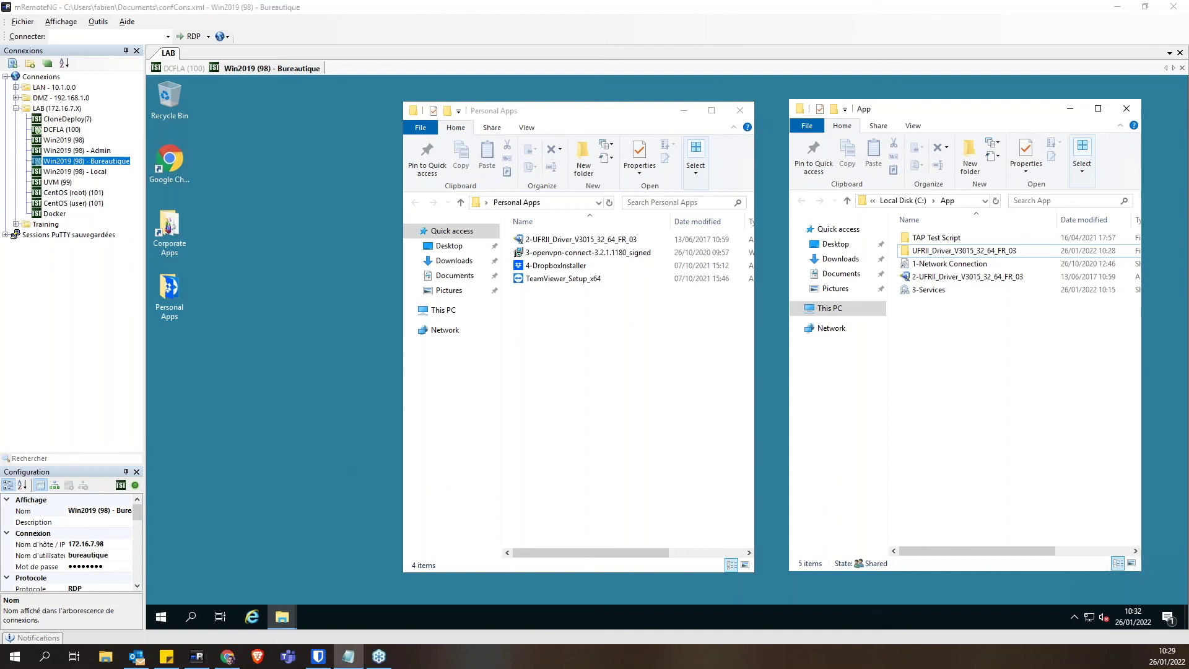